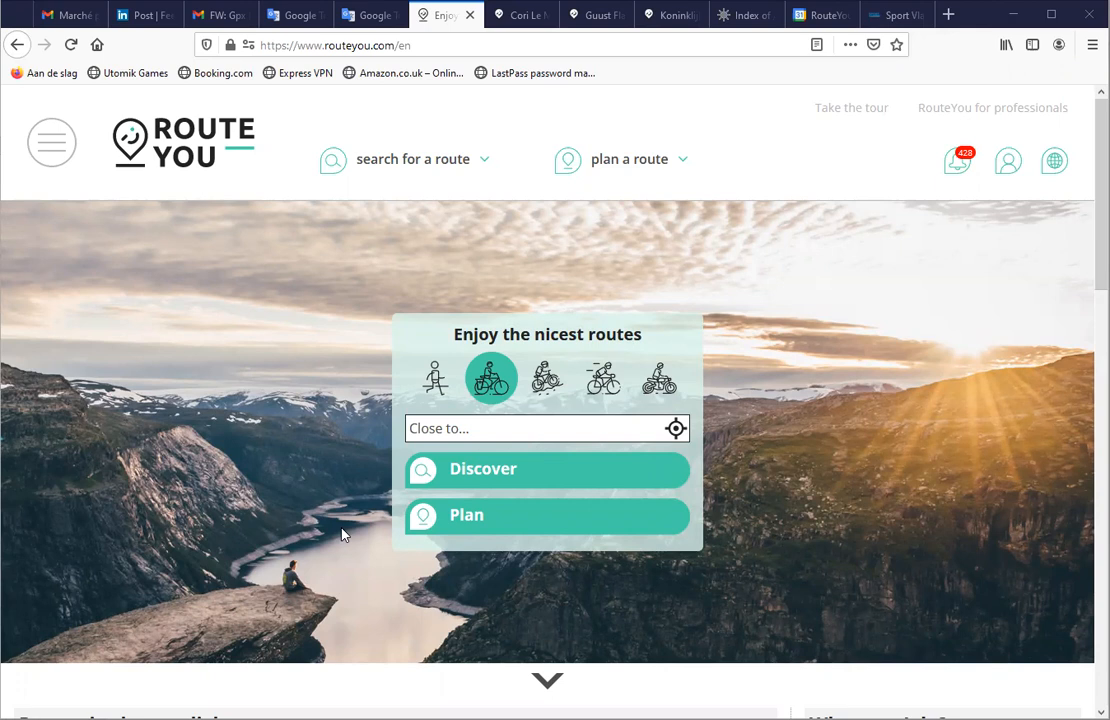
# Step: Open the route planner for creating a new route
pyautogui.click(618, 165)
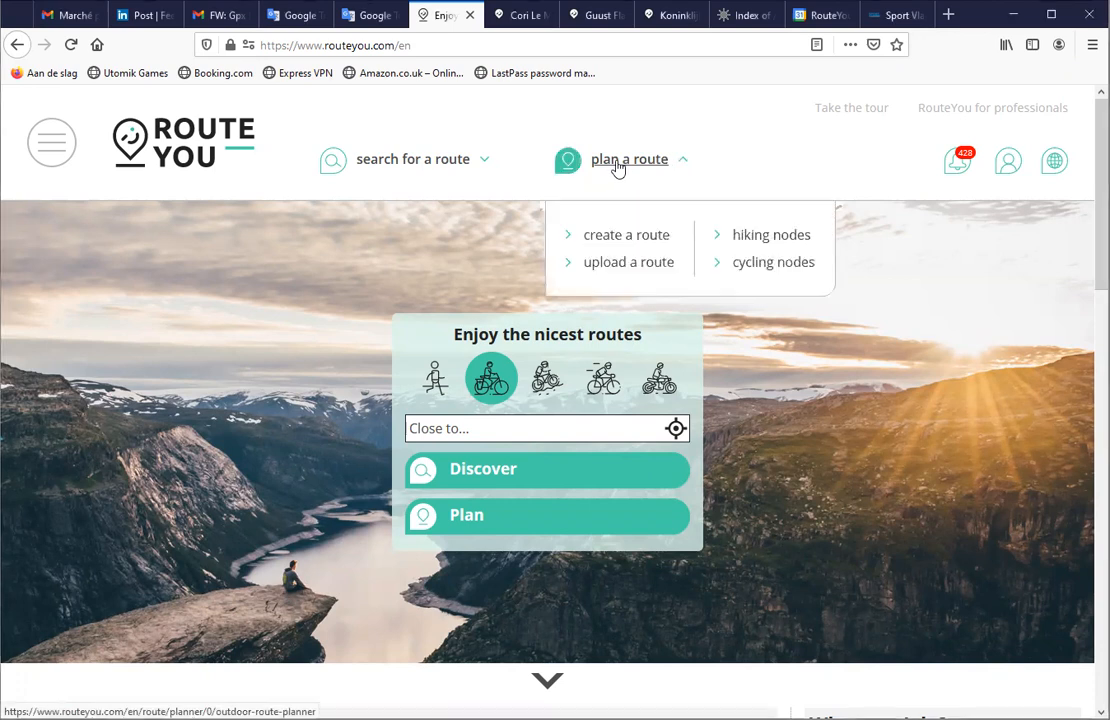
pyautogui.click(614, 244)
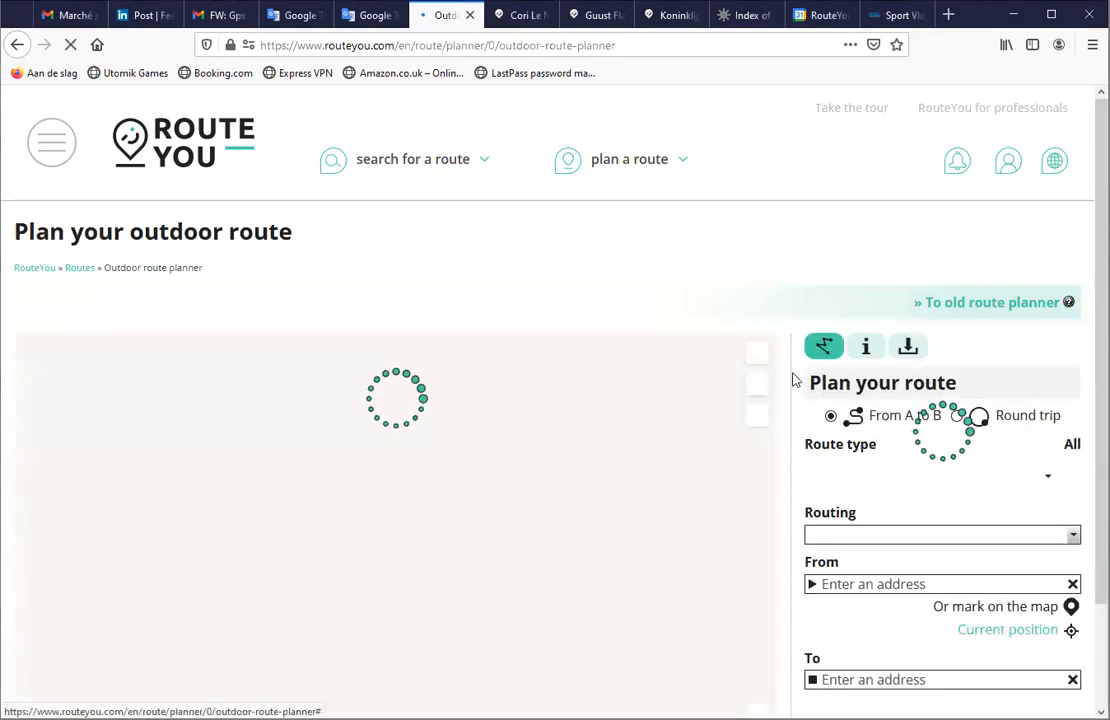
pyautogui.scroll(-2, 783, 383)
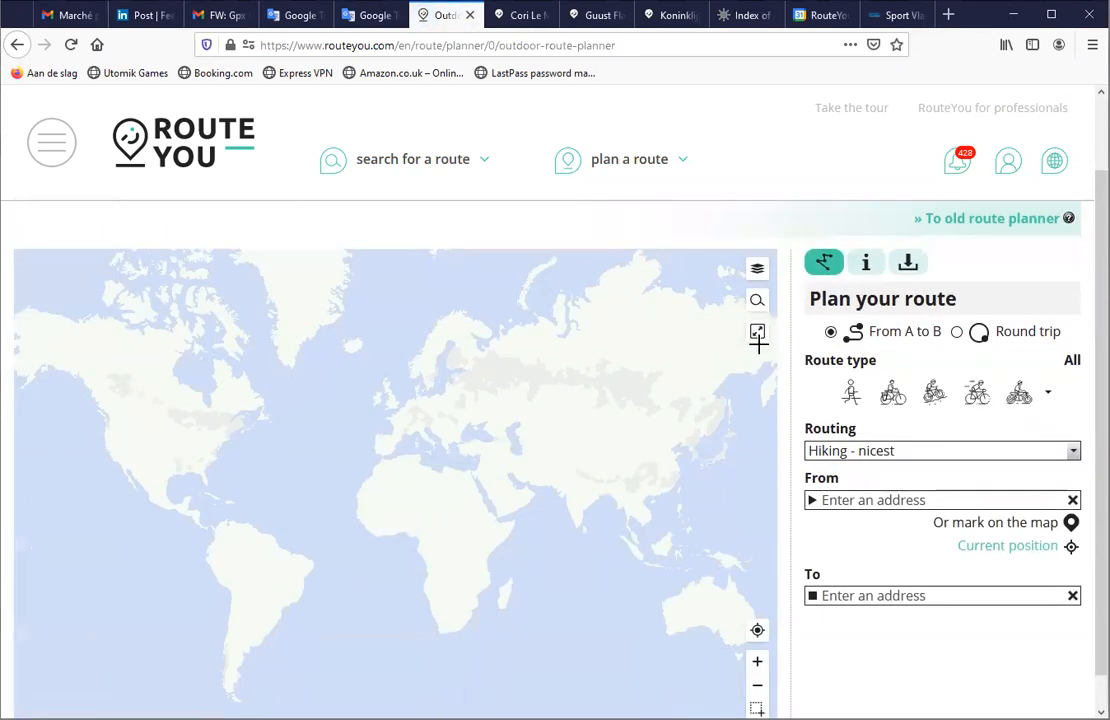
# Step: Search the planner map for Brussel and bring the city centre into view
pyautogui.click(756, 302)
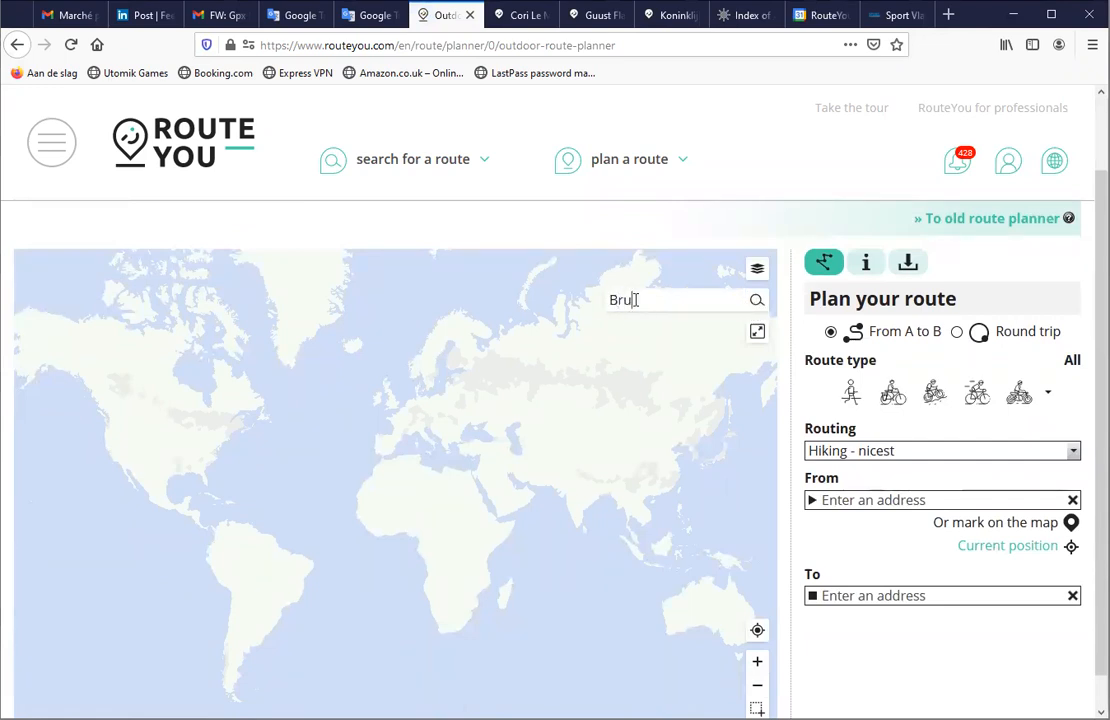
pyautogui.press('Return')
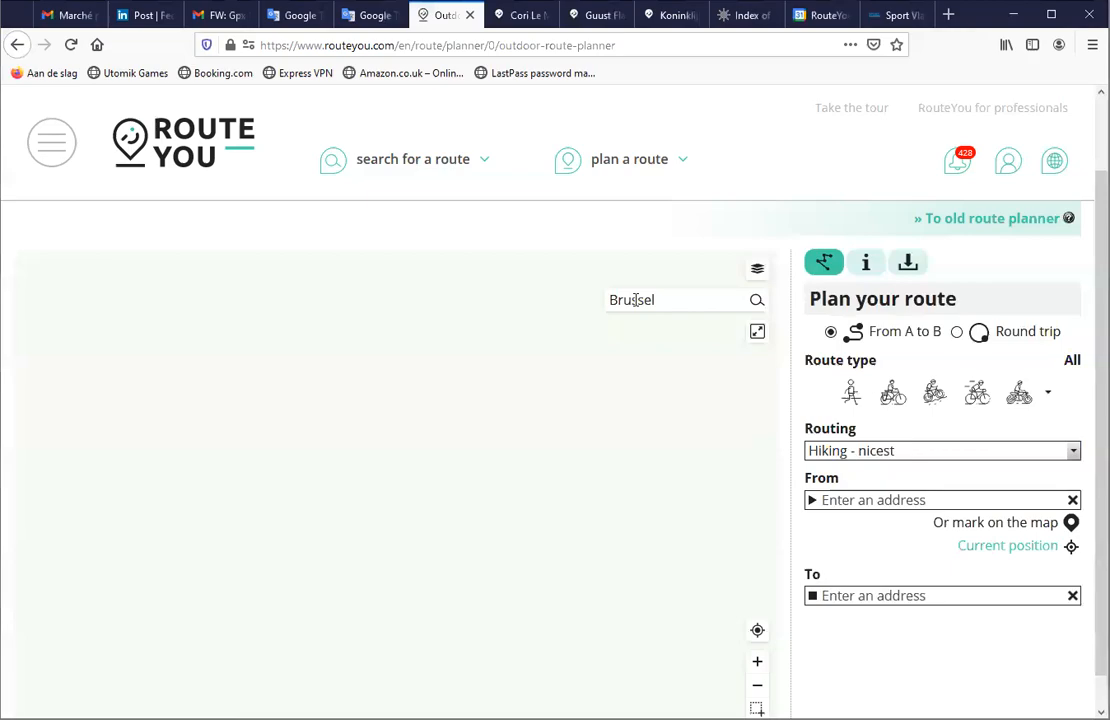
pyautogui.scroll(3, 385, 481)
pyautogui.scroll(-4, 385, 481)
pyautogui.moveTo(383, 465); pyautogui.dragTo(398, 457)
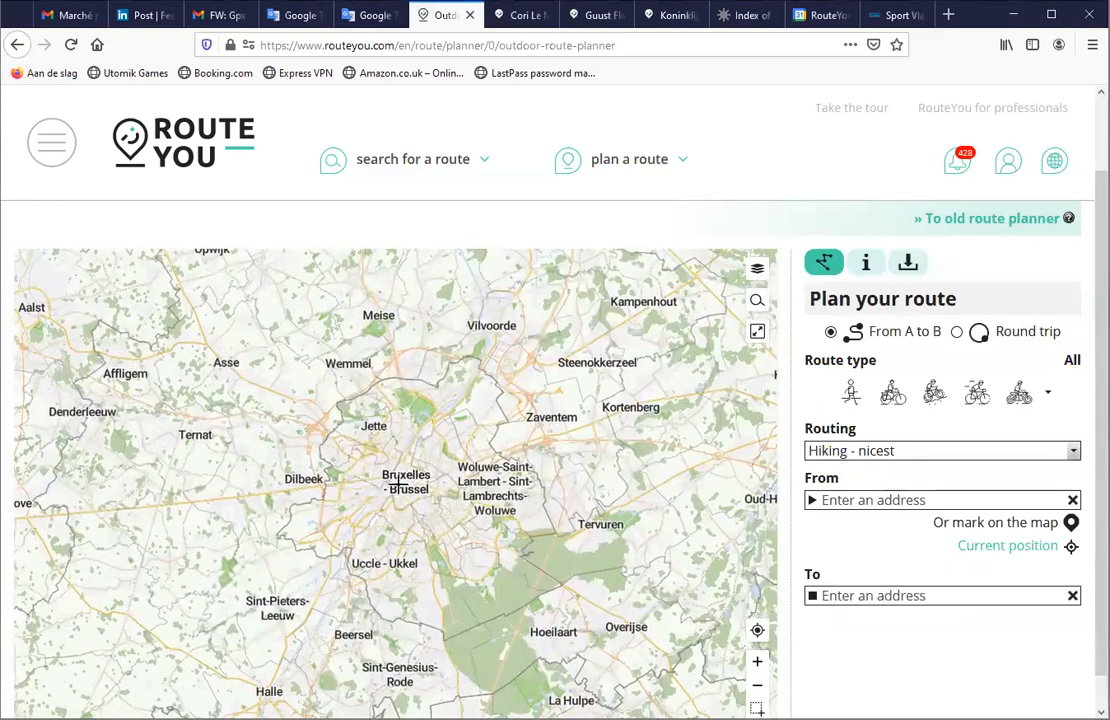
pyautogui.scroll(3, 396, 483)
pyautogui.moveTo(480, 488); pyautogui.dragTo(399, 460)
pyautogui.scroll(1, 367, 464)
pyautogui.scroll(1, 367, 464)
pyautogui.scroll(-1, 368, 466)
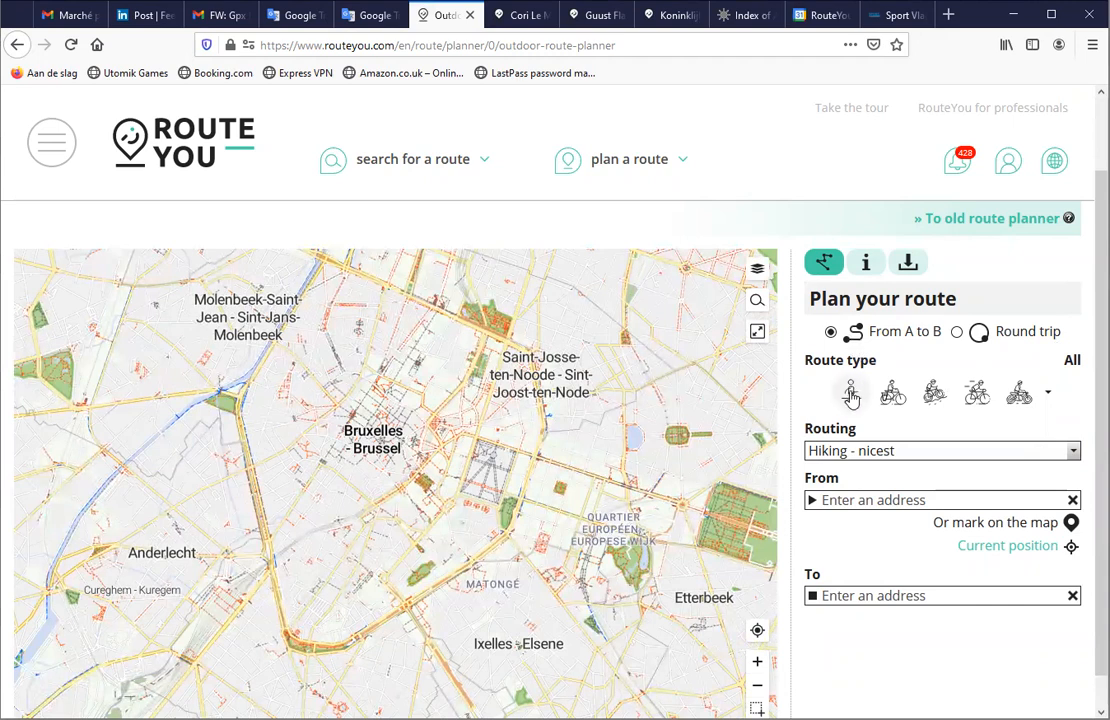
# Step: Set the route type to walking and the routing to Hiking - shortest
pyautogui.click(851, 394)
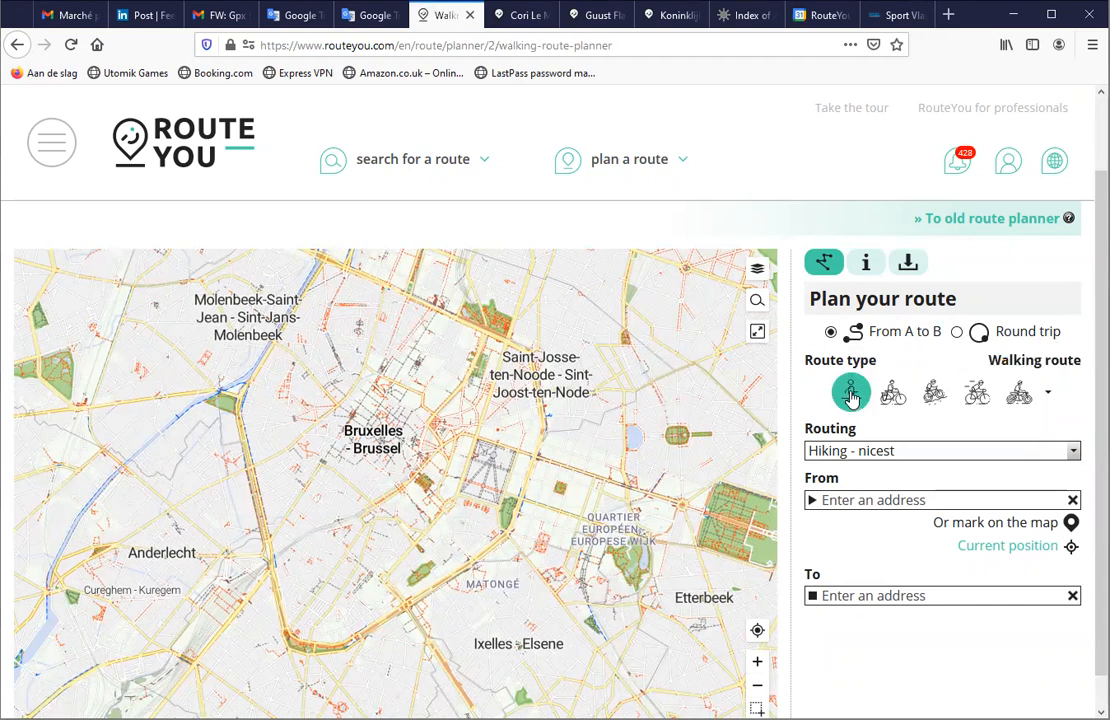
pyautogui.click(860, 451)
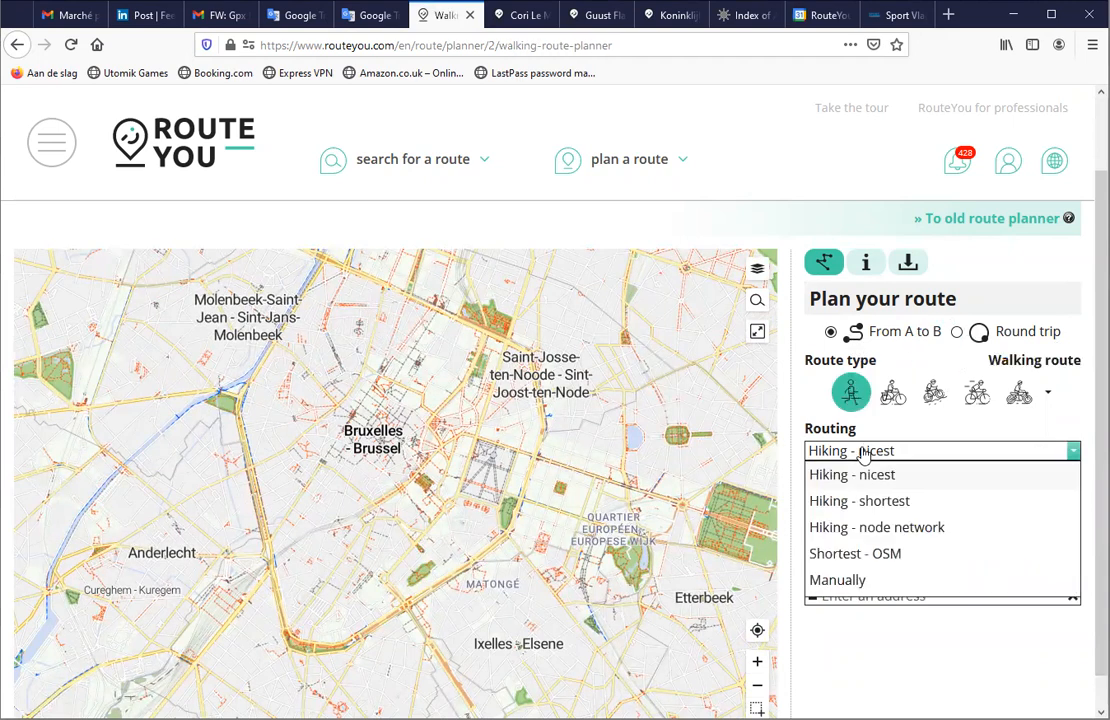
pyautogui.click(876, 501)
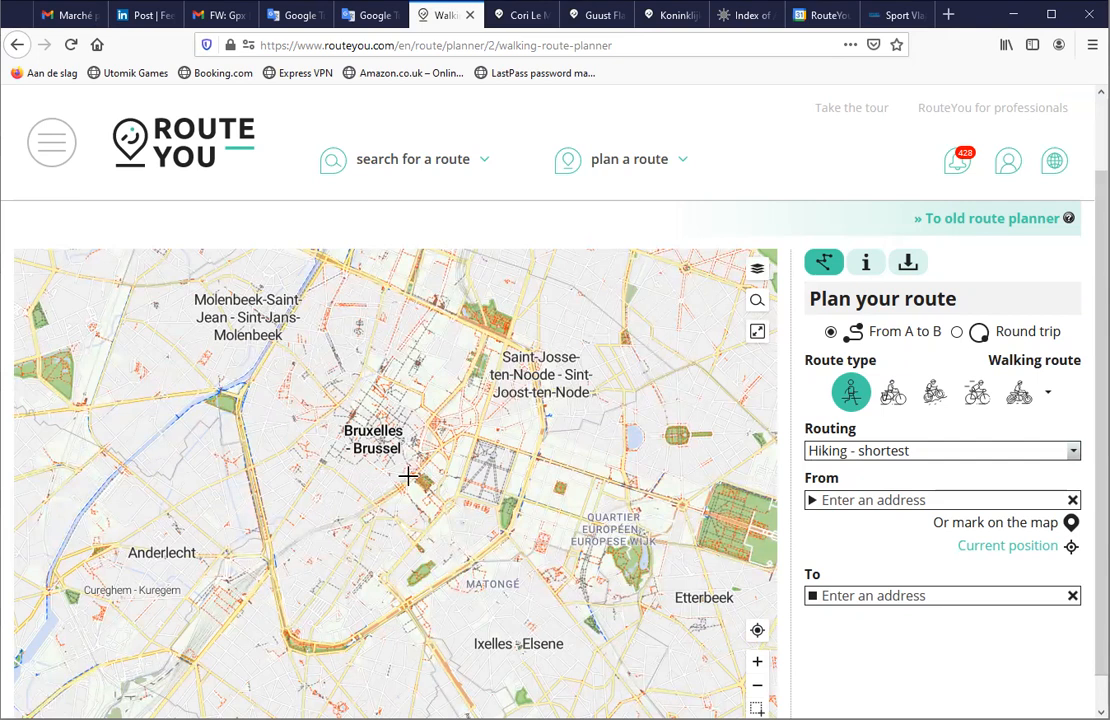
# Step: Show the Places of interest layer on the map and close the map layer options
pyautogui.click(758, 275)
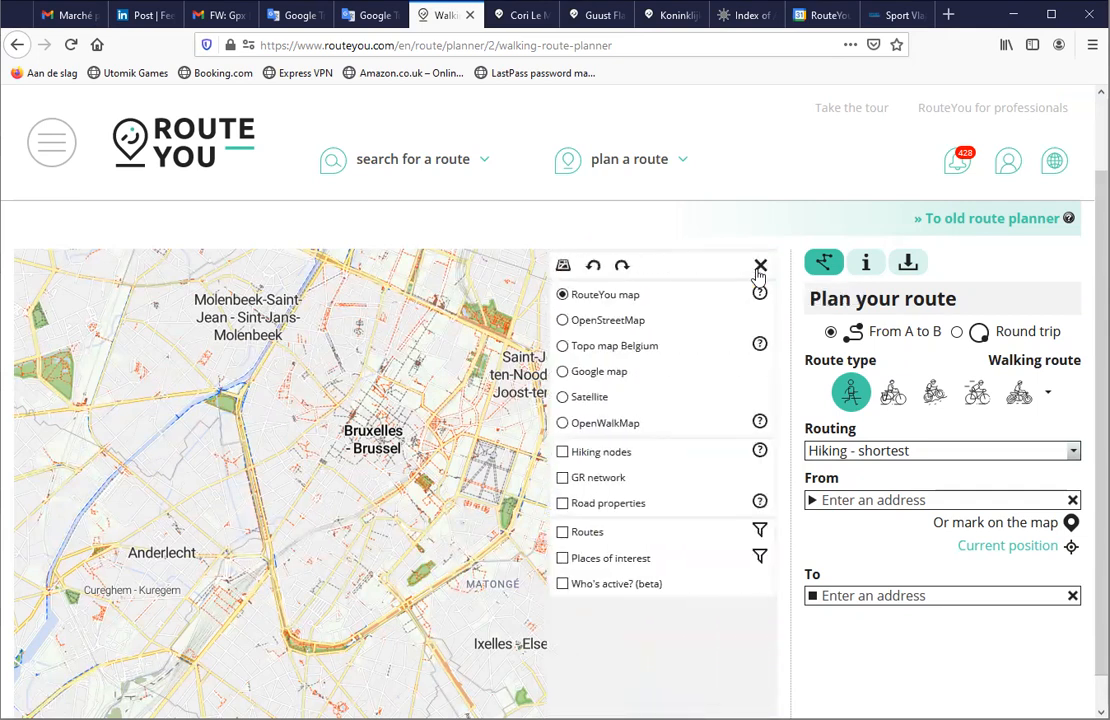
pyautogui.click(562, 560)
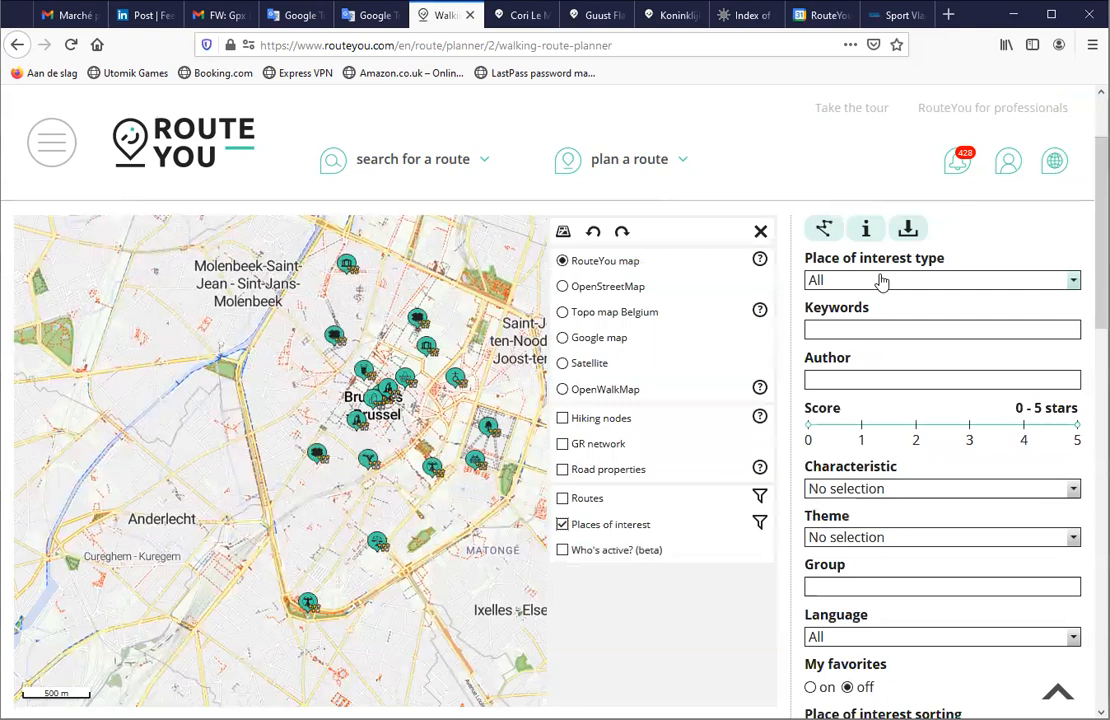
pyautogui.click(958, 264)
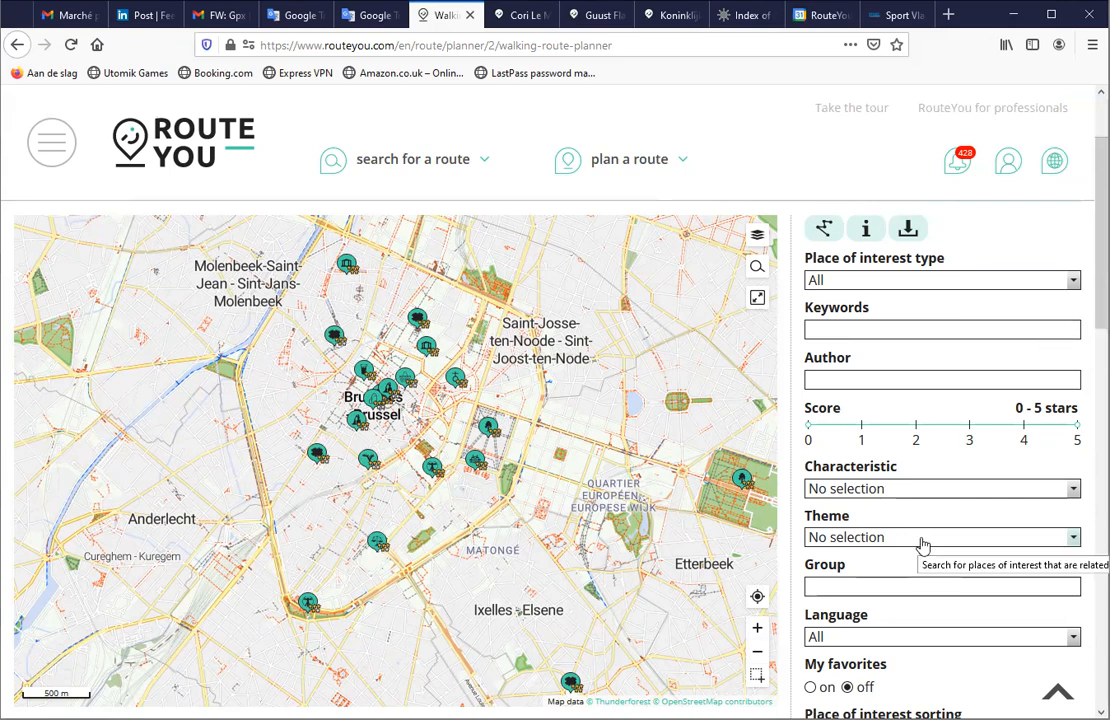
# Step: Filter the places of interest by the Comics theme
pyautogui.scroll(-2, 917, 533)
pyautogui.click(901, 455)
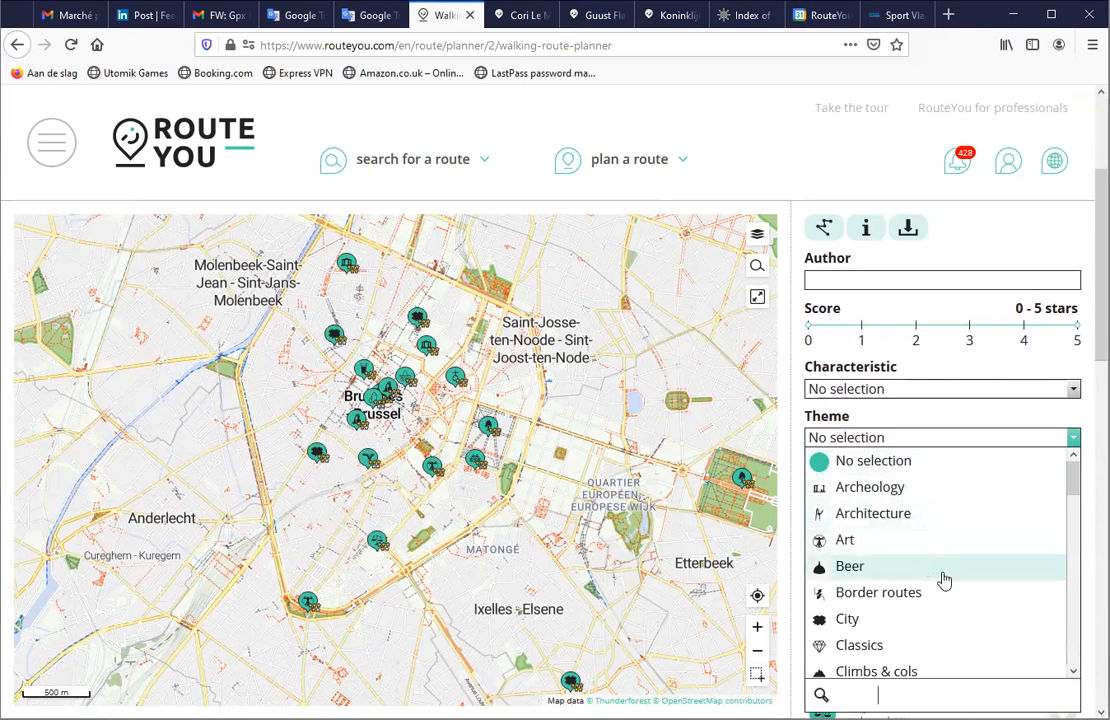
pyautogui.scroll(-2, 940, 580)
pyautogui.scroll(2, 912, 555)
pyautogui.scroll(-2, 910, 568)
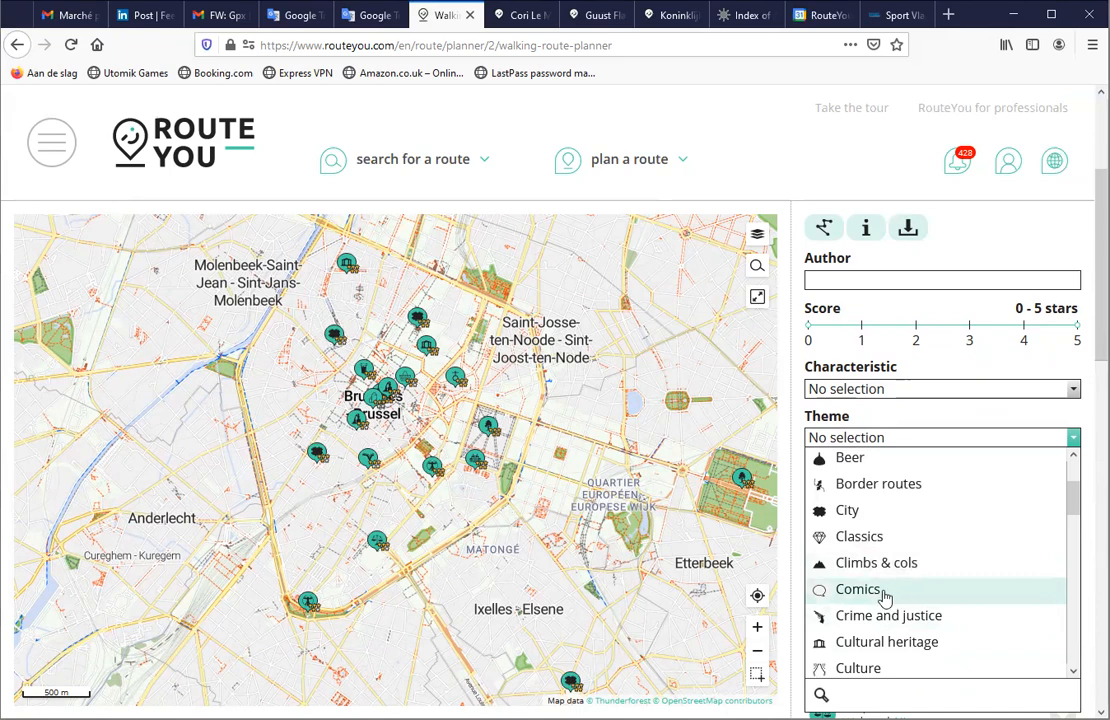
pyautogui.click(884, 596)
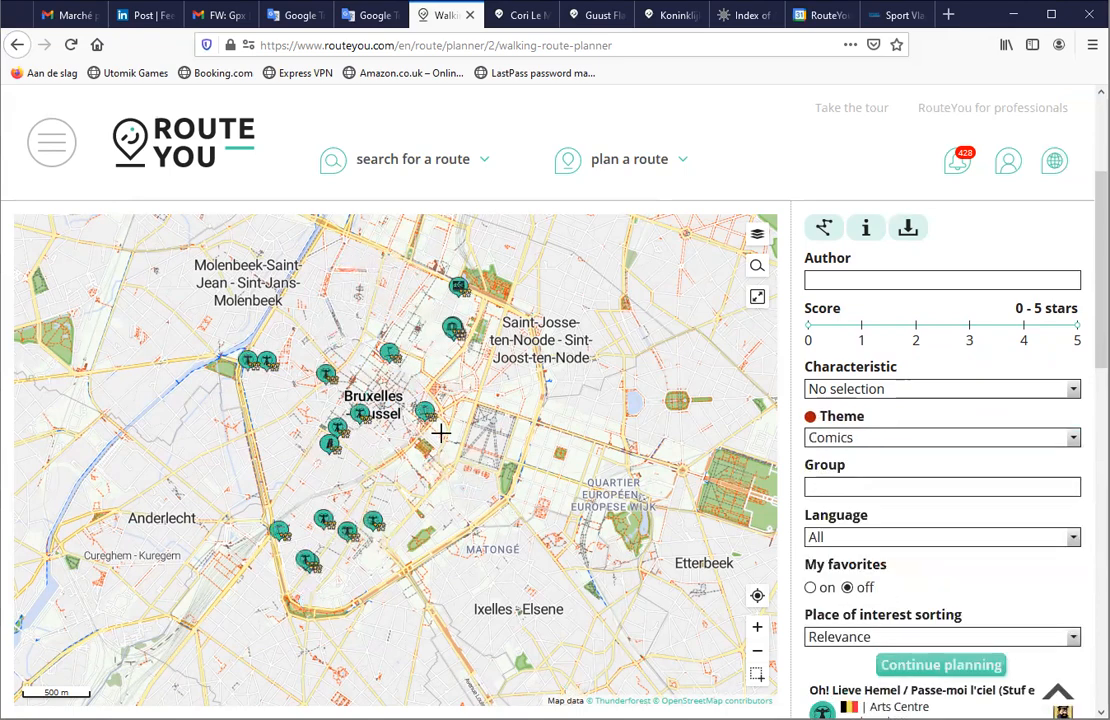
# Step: Read the details page of the Oh! Lieve Hemel / Passe-moi l'ciel place of interest and return to the planner
pyautogui.scroll(1, 359, 377)
pyautogui.moveTo(365, 612); pyautogui.dragTo(451, 520)
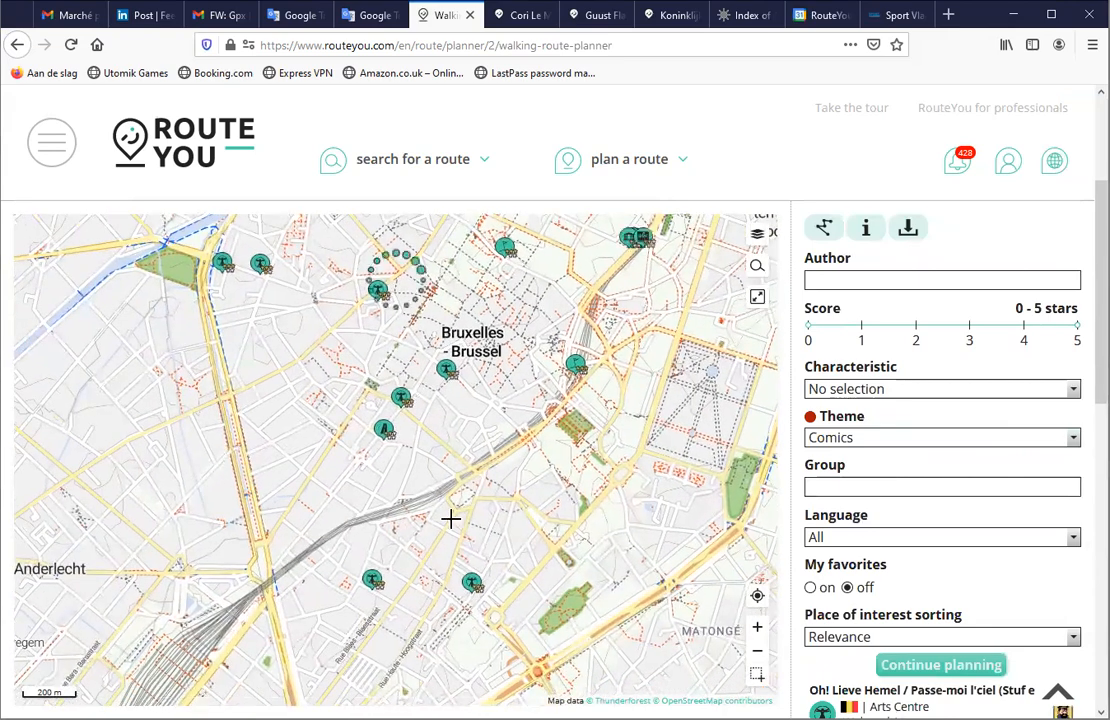
pyautogui.scroll(-1, 510, 520)
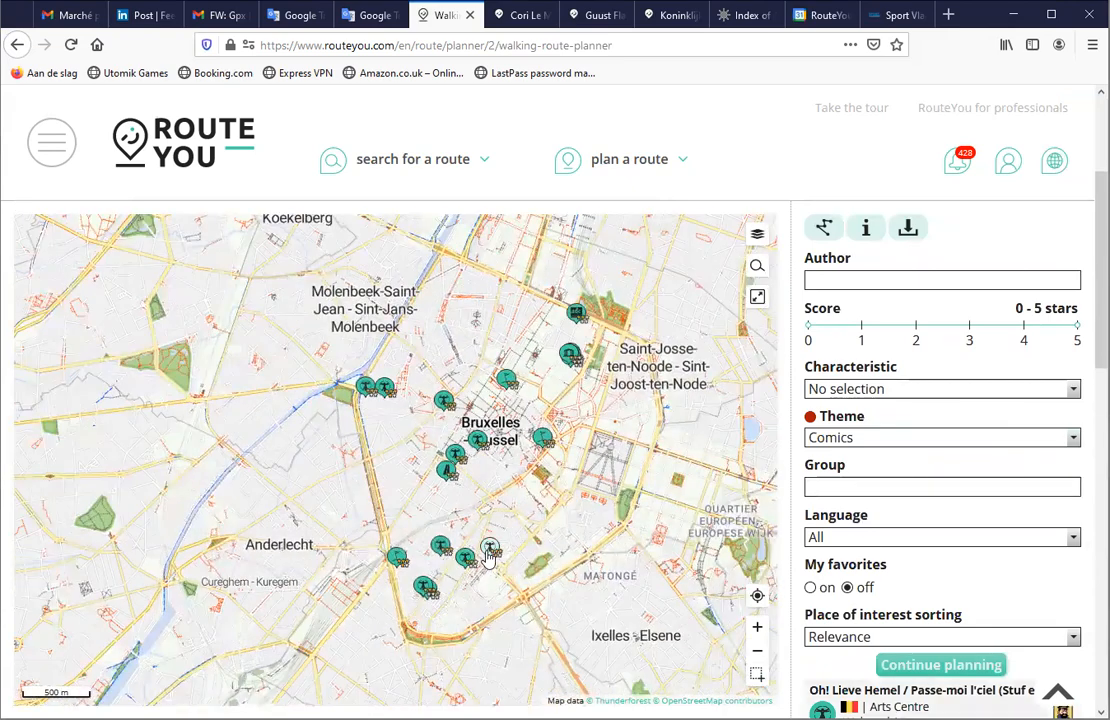
pyautogui.click(490, 549)
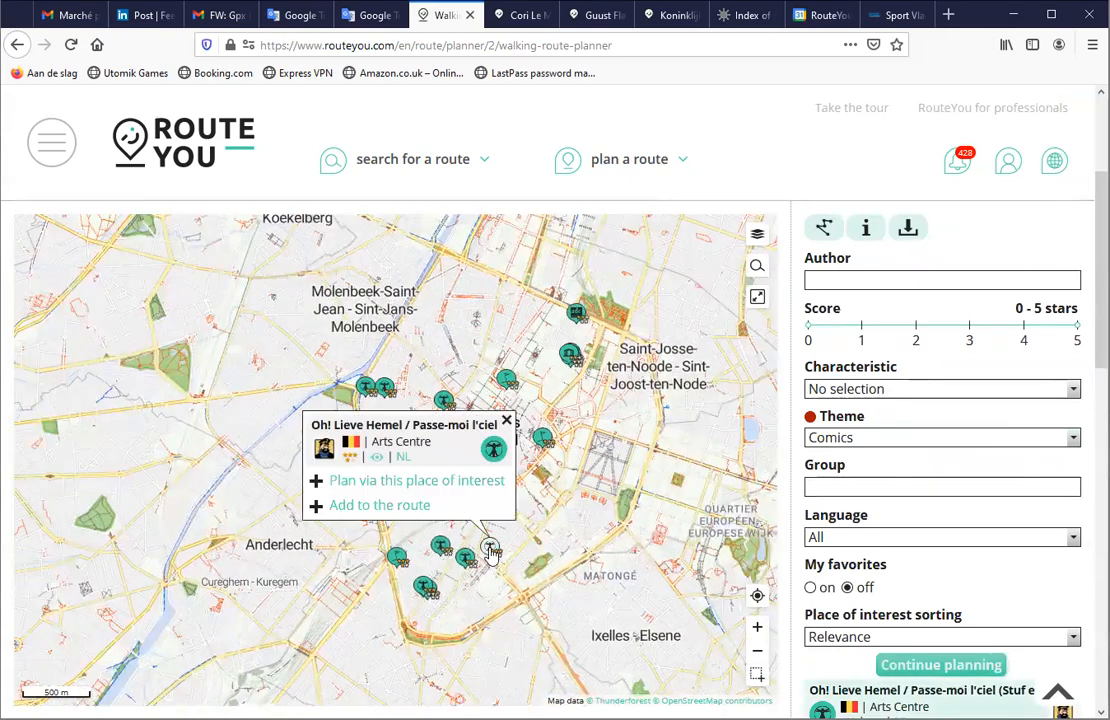
pyautogui.click(390, 432)
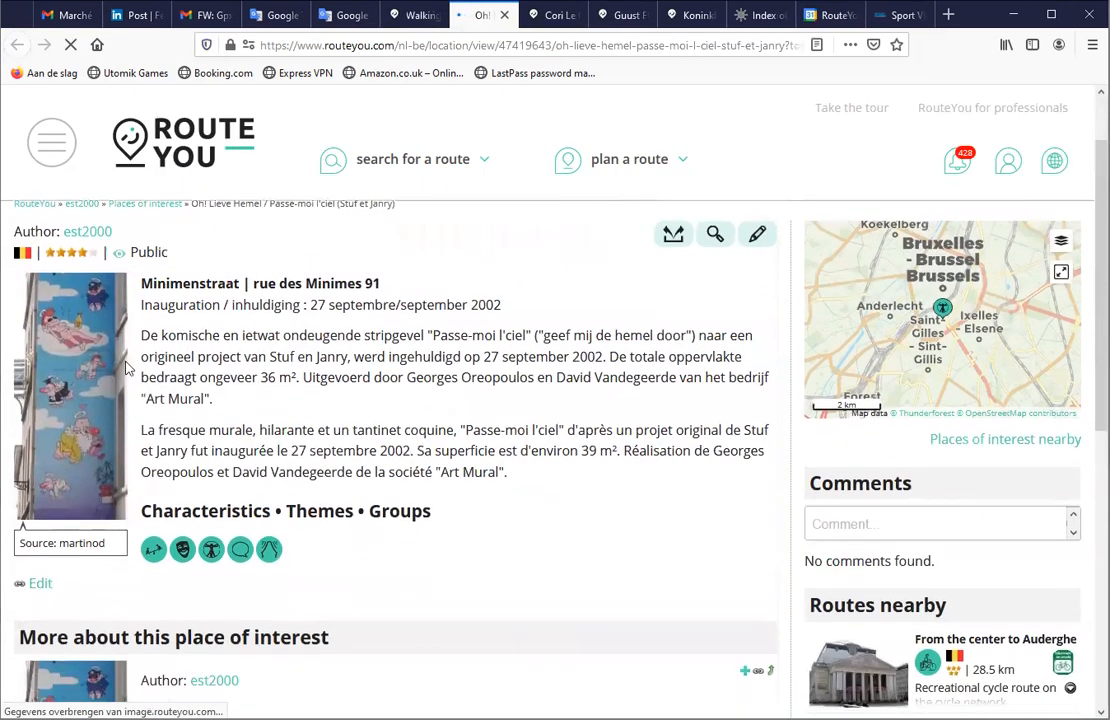
pyautogui.scroll(-1, 56, 404)
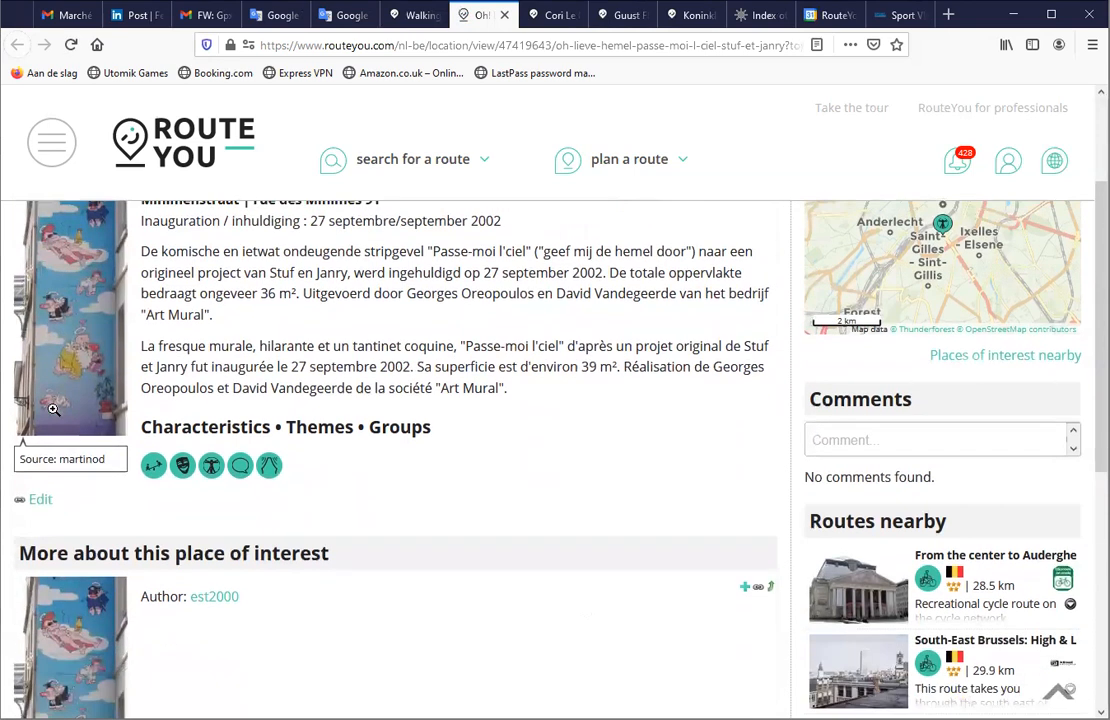
pyautogui.scroll(1, 82, 334)
pyautogui.scroll(1, 66, 330)
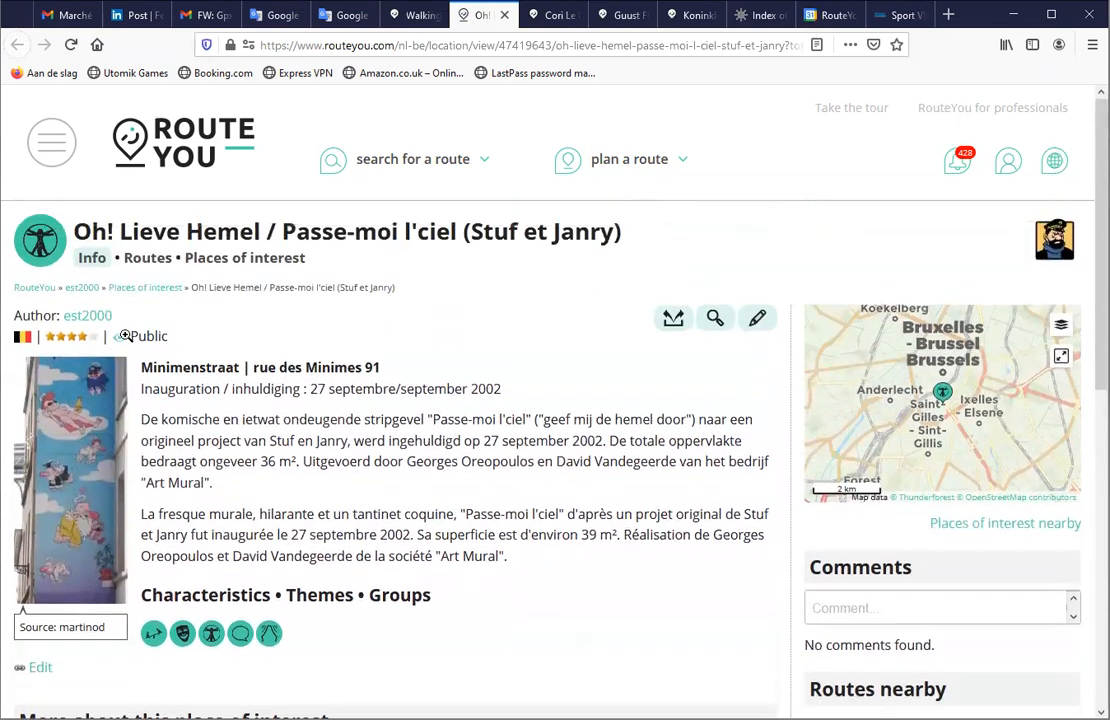
pyautogui.click(413, 15)
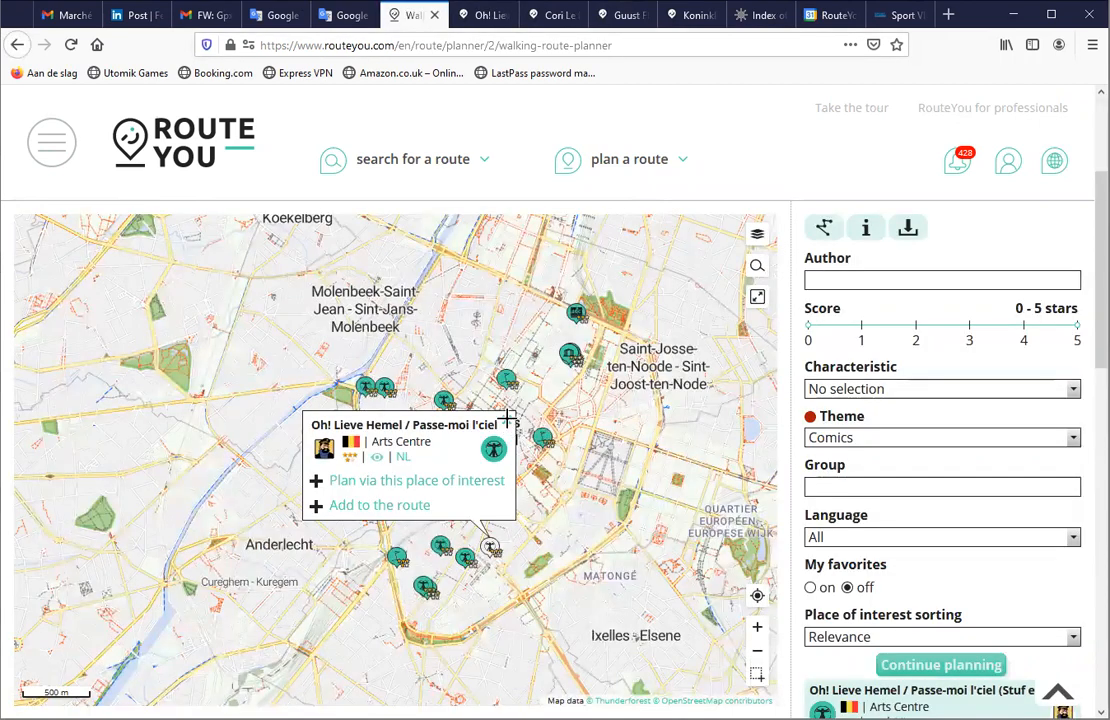
# Step: Read the details page of the Stripmuseum (Winkel Waucquez), return to the planner and dismiss its map popup
pyautogui.click(570, 355)
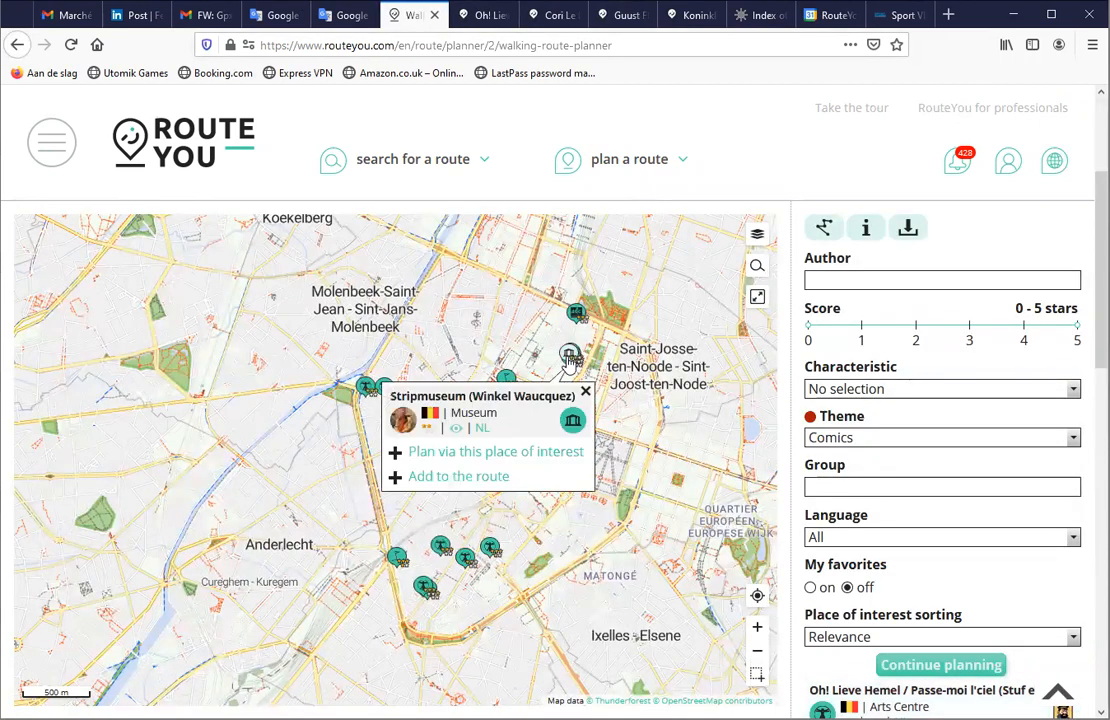
pyautogui.click(476, 398)
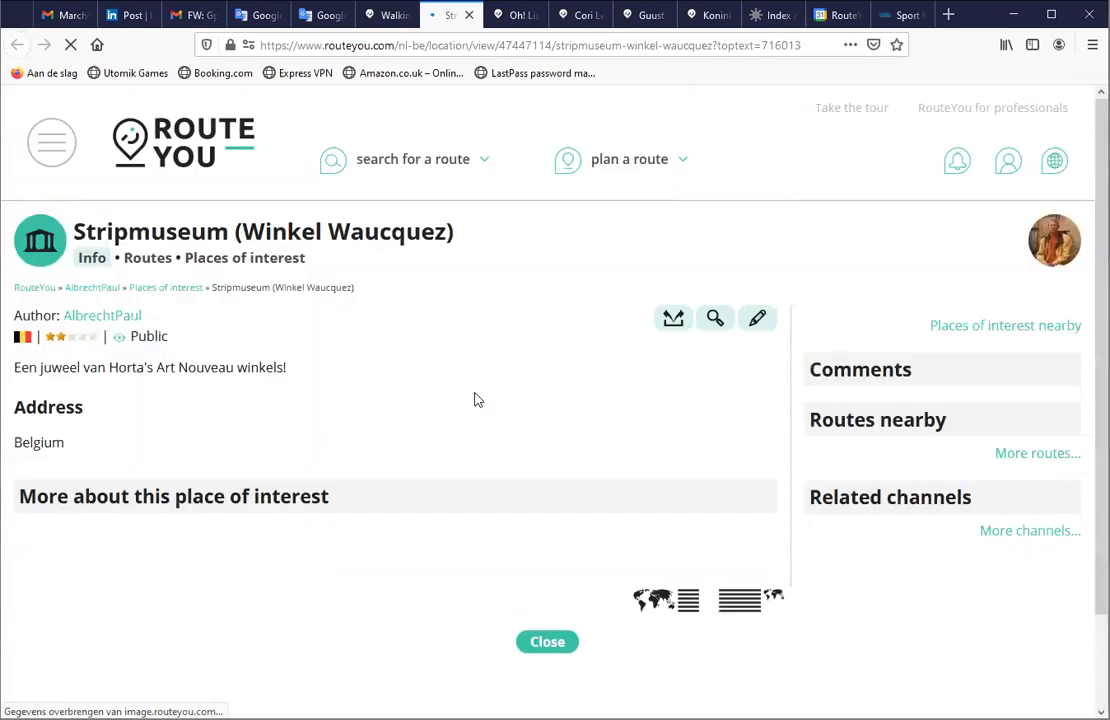
pyautogui.scroll(-5, 345, 422)
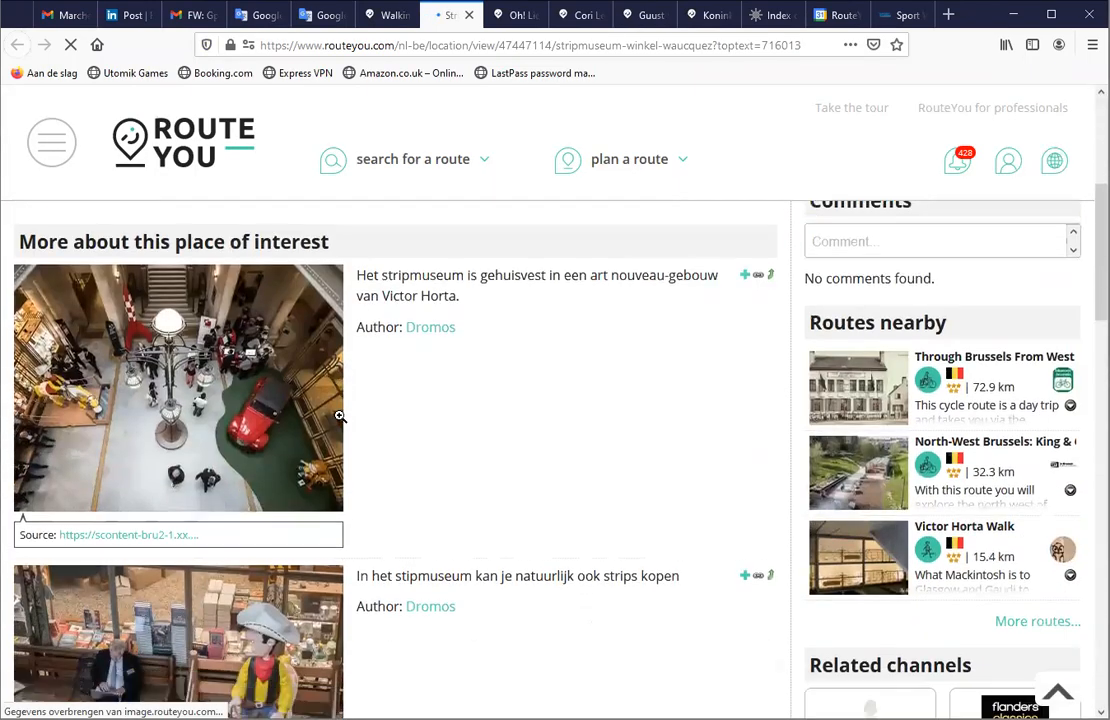
pyautogui.scroll(10, 340, 422)
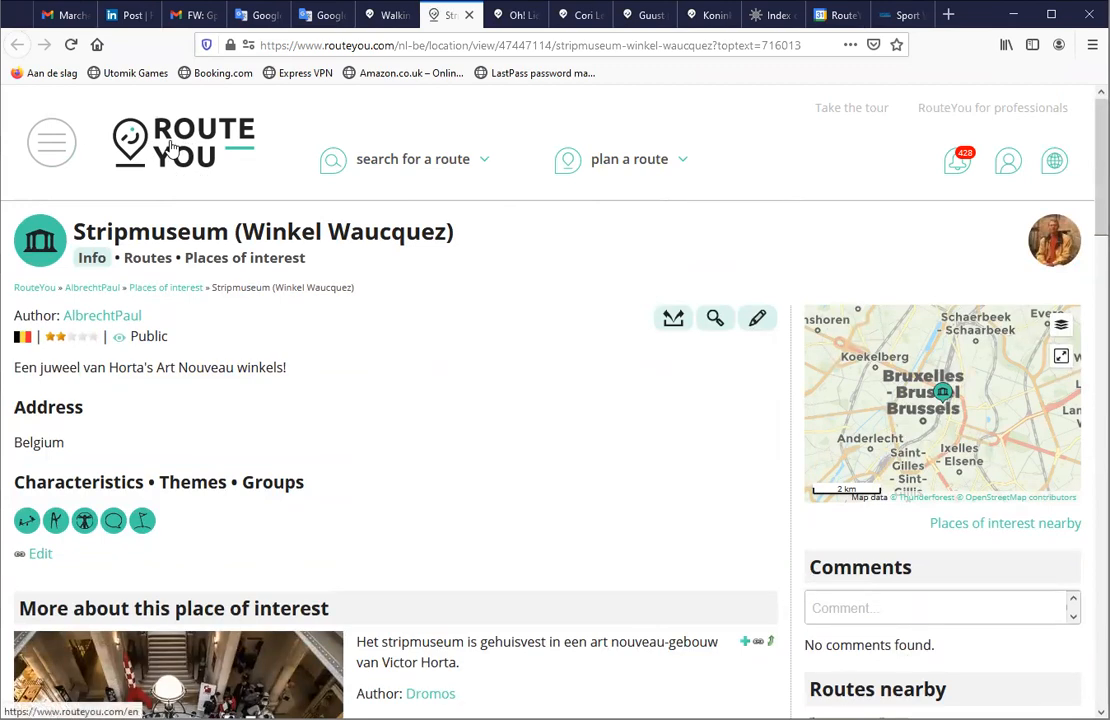
pyautogui.click(393, 16)
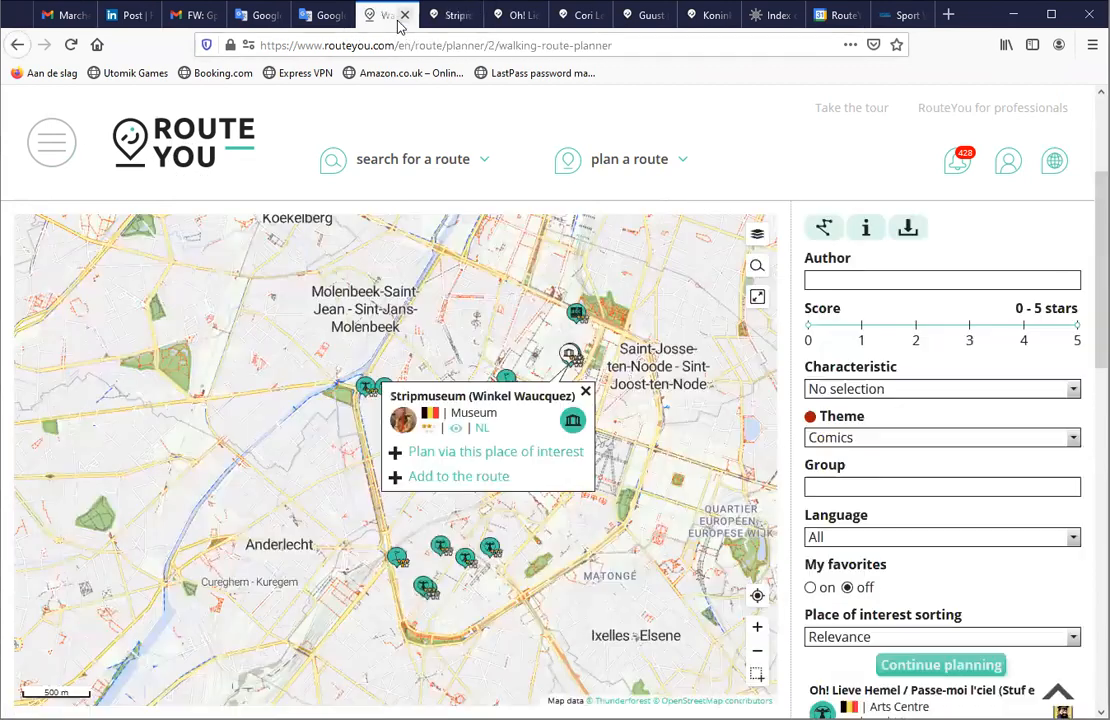
pyautogui.click(586, 392)
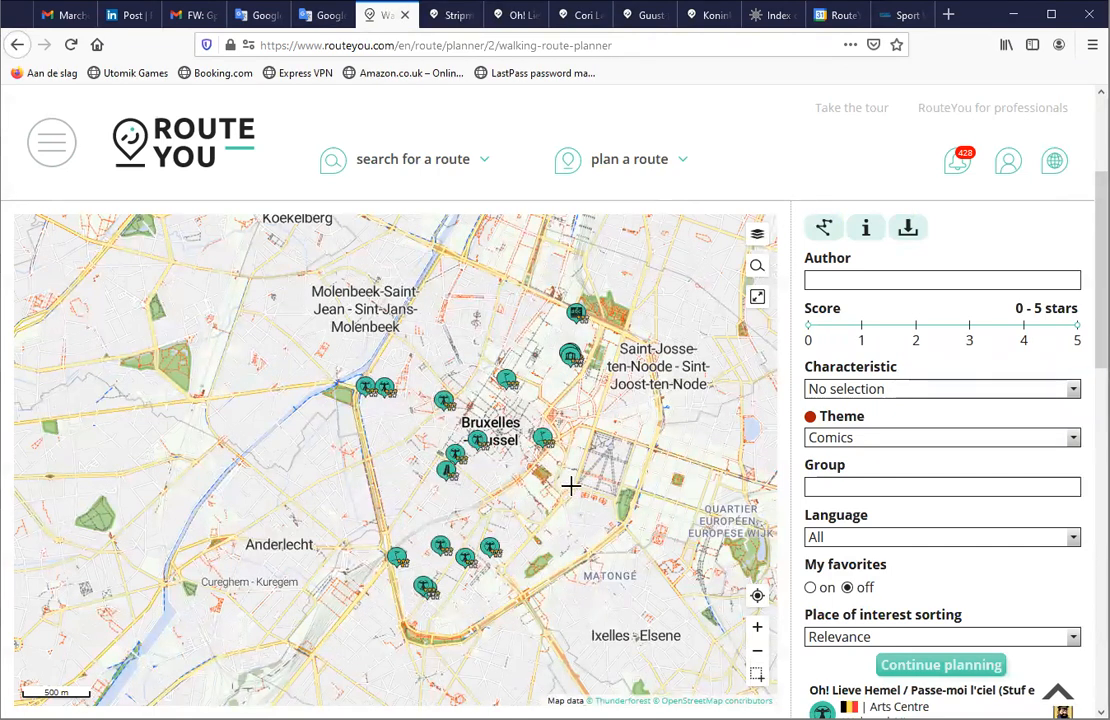
# Step: Mark the route's starting point on the map at Place des Palais - Paleizenplein and continue planning
pyautogui.scroll(1, 589, 472)
pyautogui.scroll(1, 605, 534)
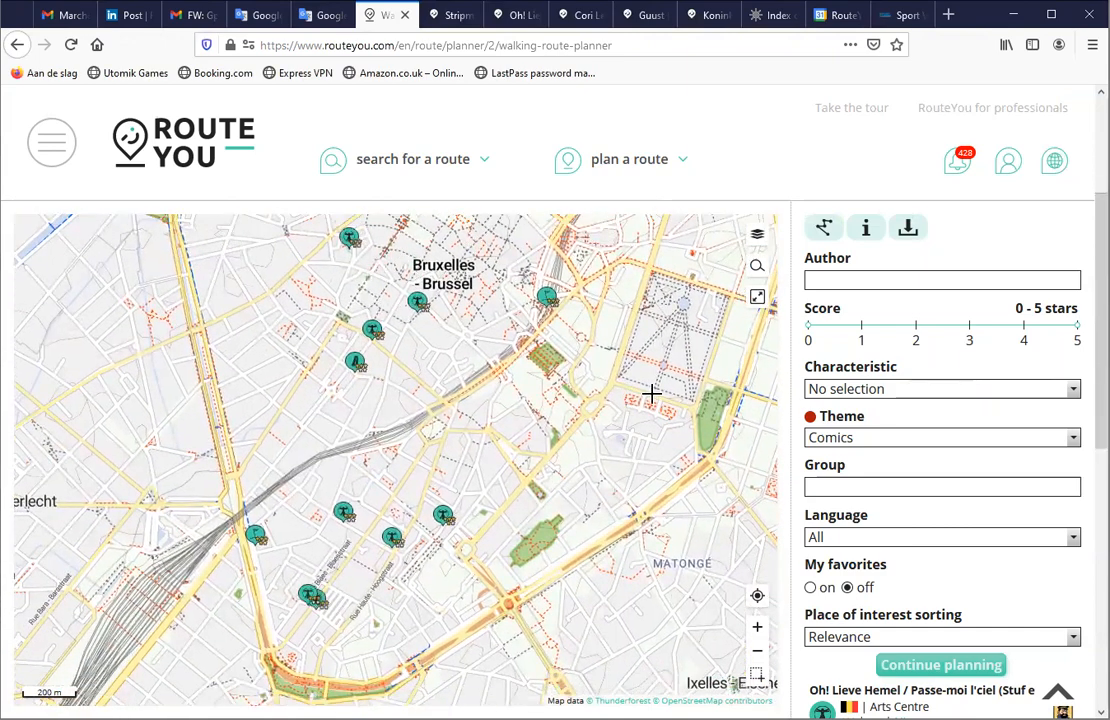
pyautogui.click(651, 394)
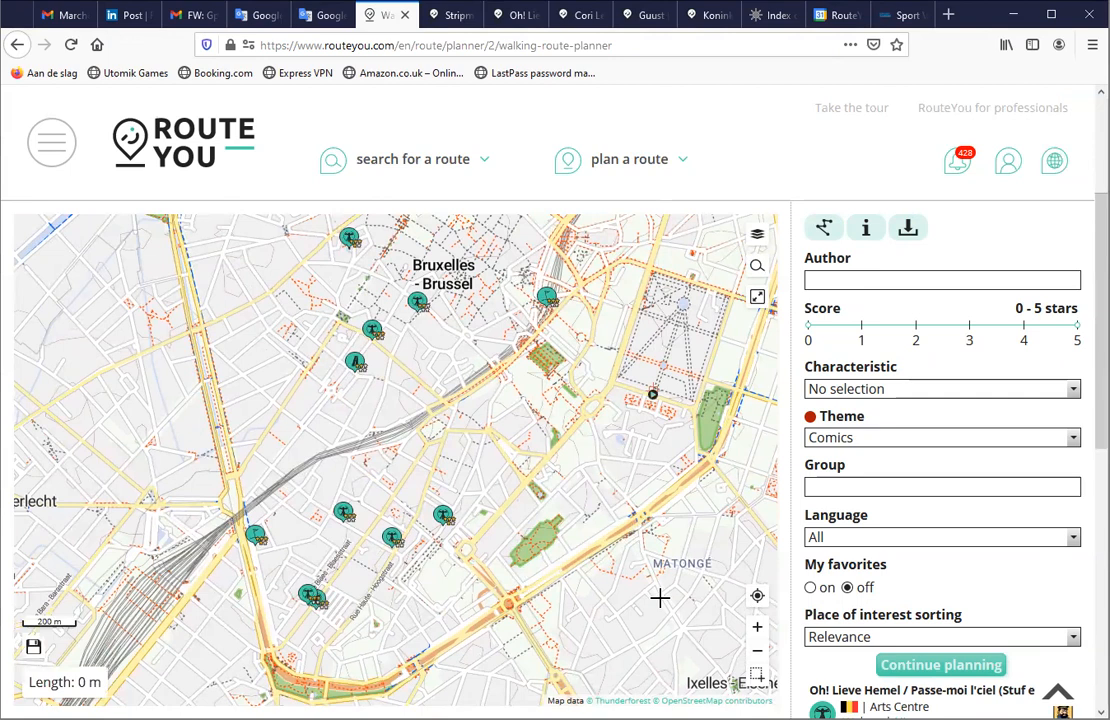
pyautogui.click(935, 667)
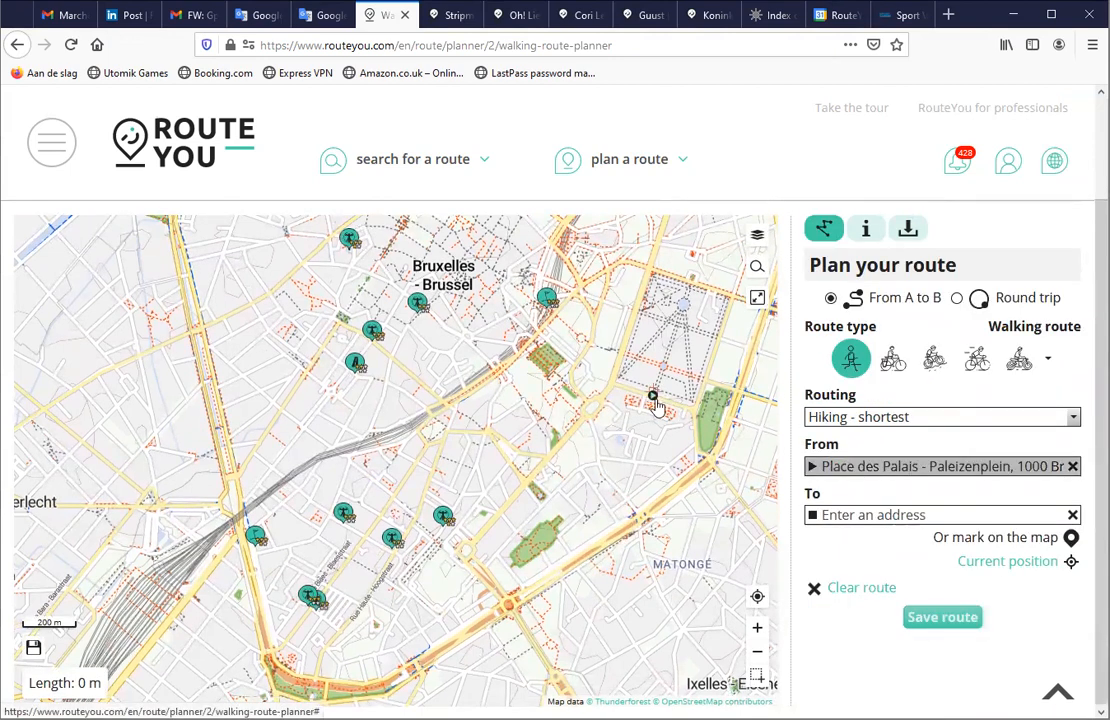
# Step: Plan the route via the Oh! Lieve Hemel / Passe-moi l'ciel and Kwik en Flupke places of interest
pyautogui.click(443, 518)
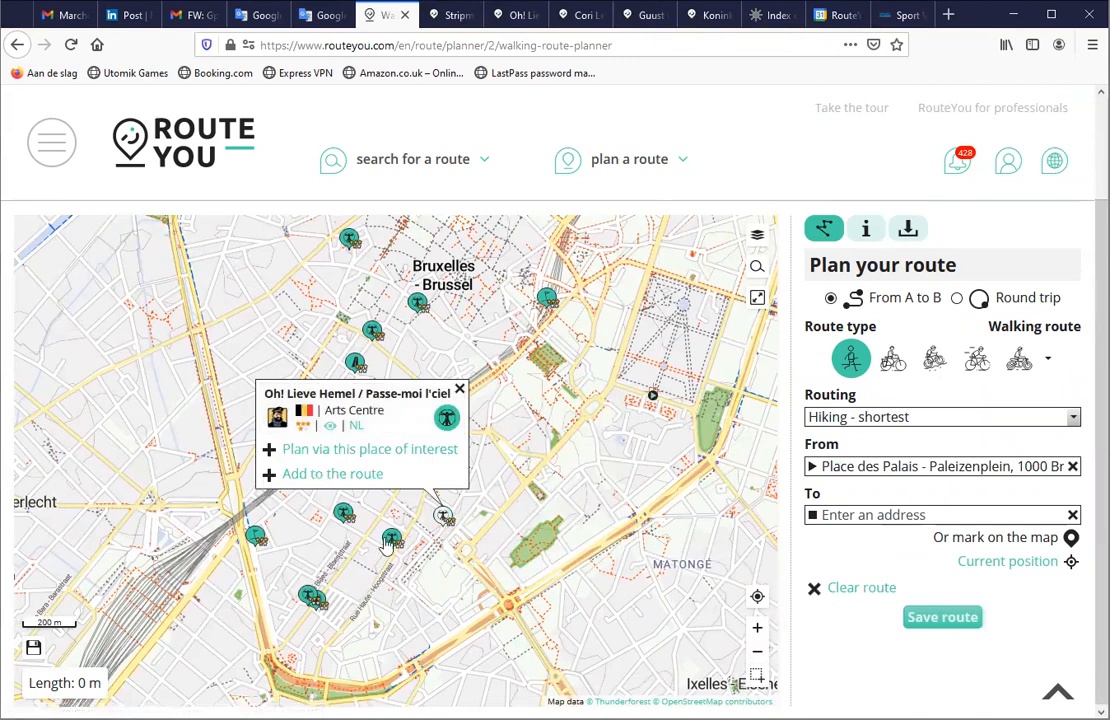
pyautogui.click(390, 450)
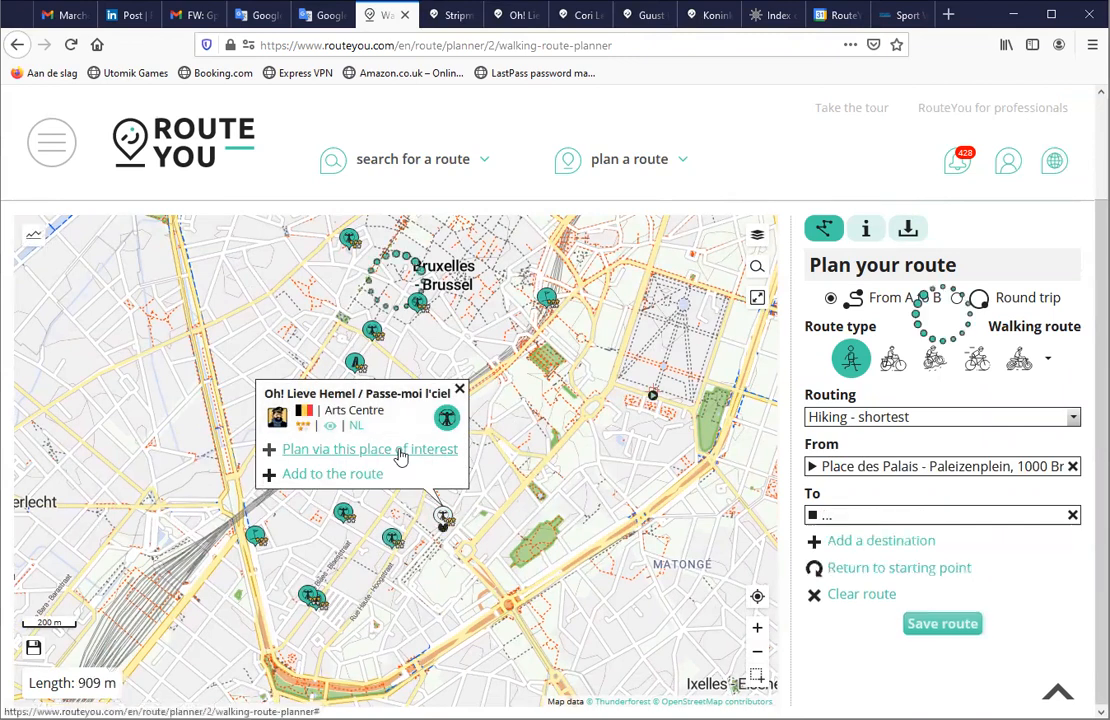
pyautogui.click(392, 537)
pyautogui.click(441, 472)
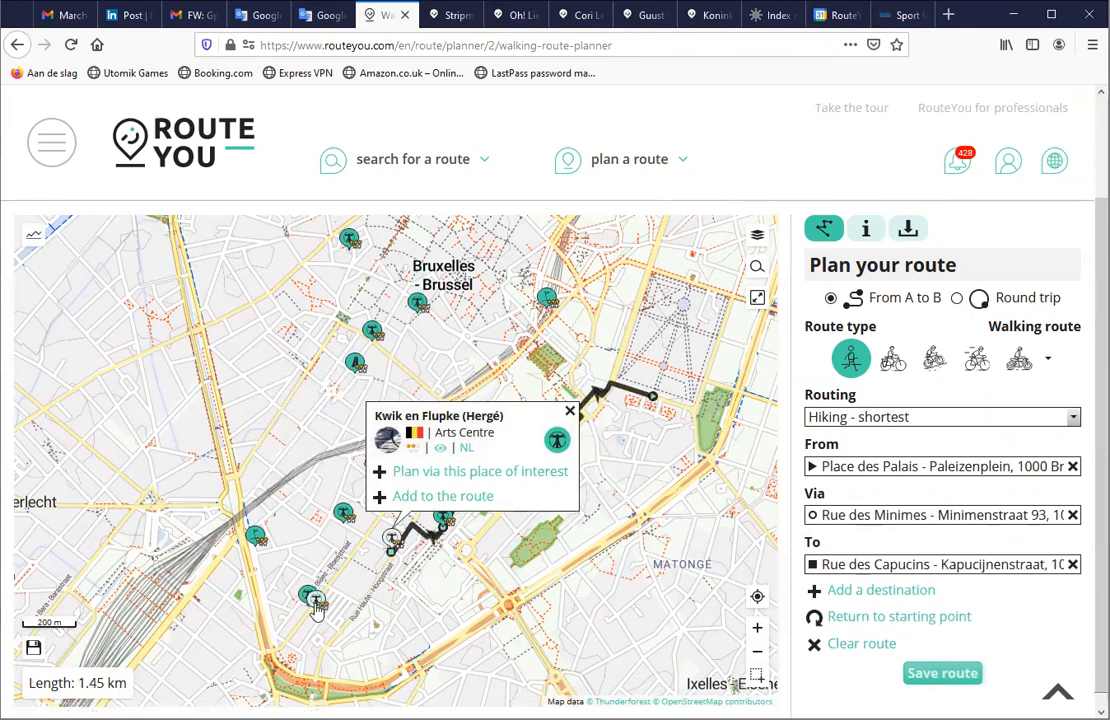
# Step: Plan the route via the De Beverpatroelje / La patrouille and Jojo (André Geerts) places of interest
pyautogui.click(314, 598)
pyautogui.click(354, 534)
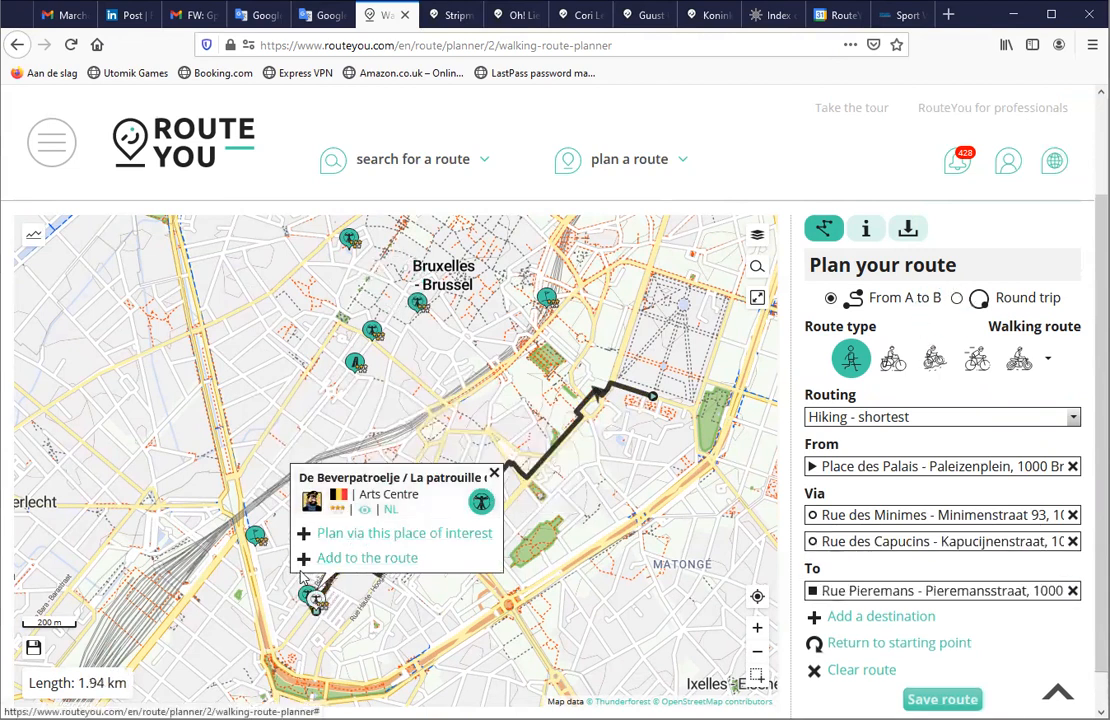
pyautogui.click(312, 597)
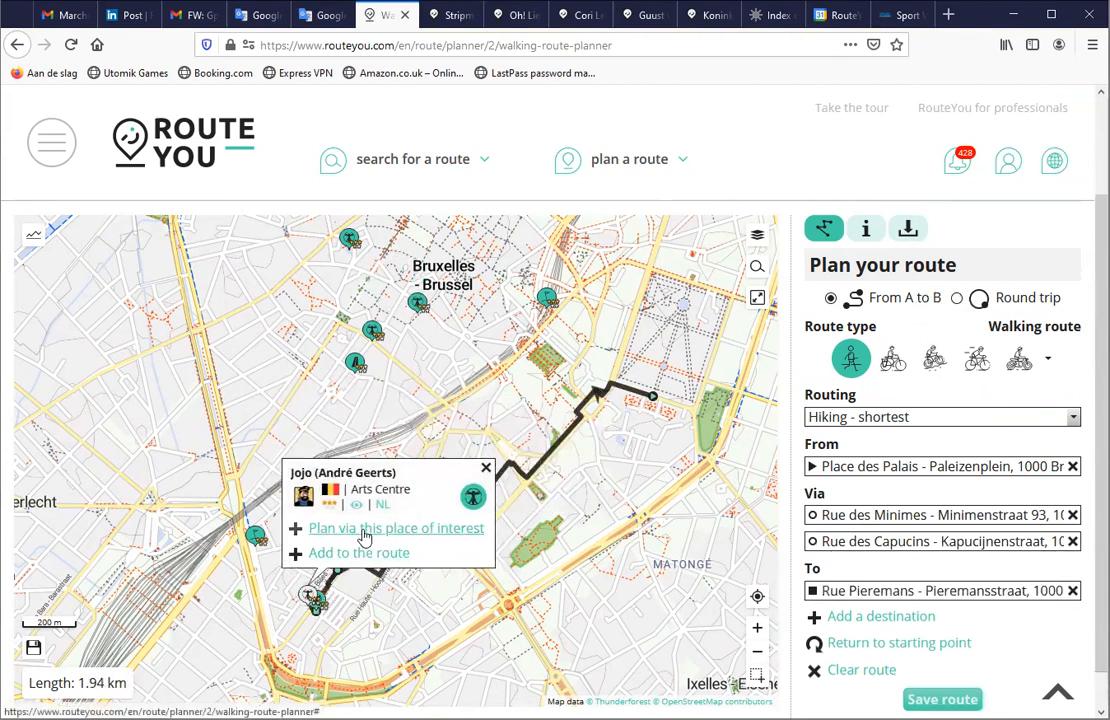
pyautogui.click(367, 527)
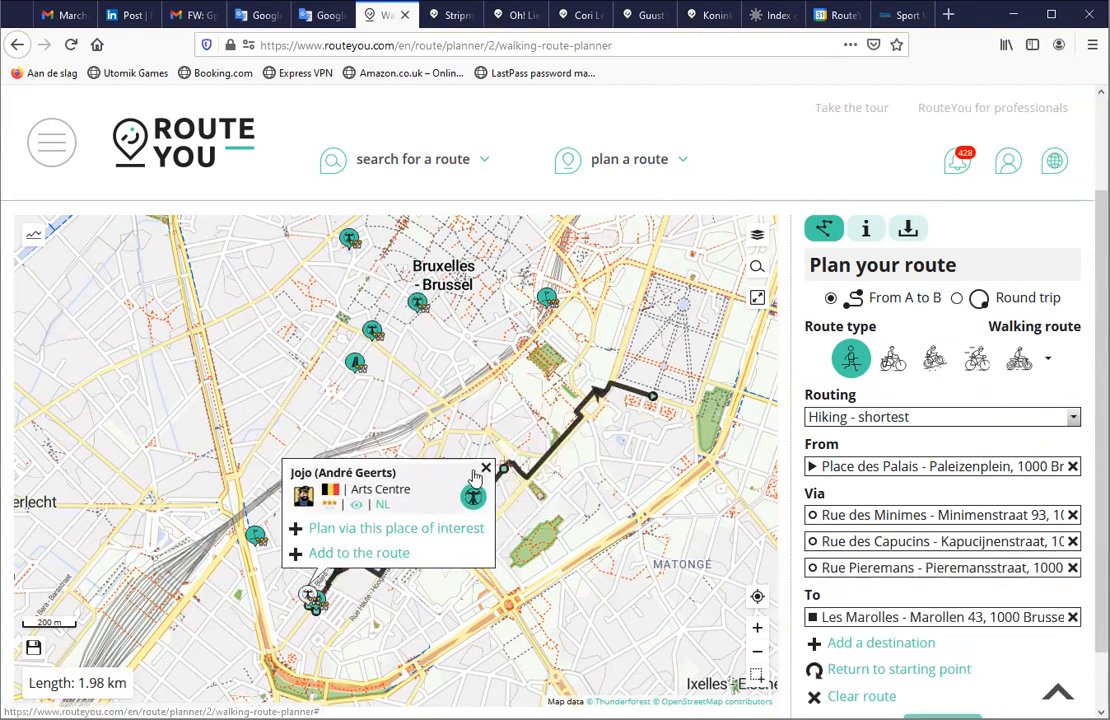
# Step: Extend the route along Avenue de Stalingrad to Rue du Midi and reroute it past the place of interest on Boulevard du Midi
pyautogui.click(307, 426)
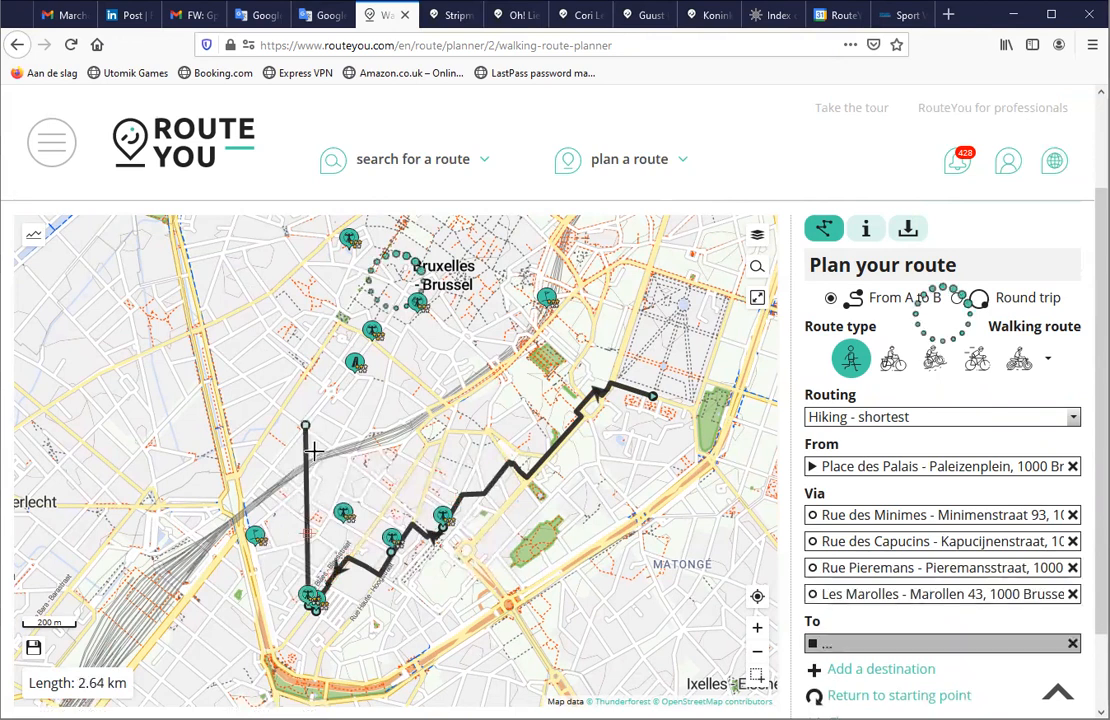
pyautogui.click(368, 347)
pyautogui.moveTo(289, 525); pyautogui.dragTo(245, 505)
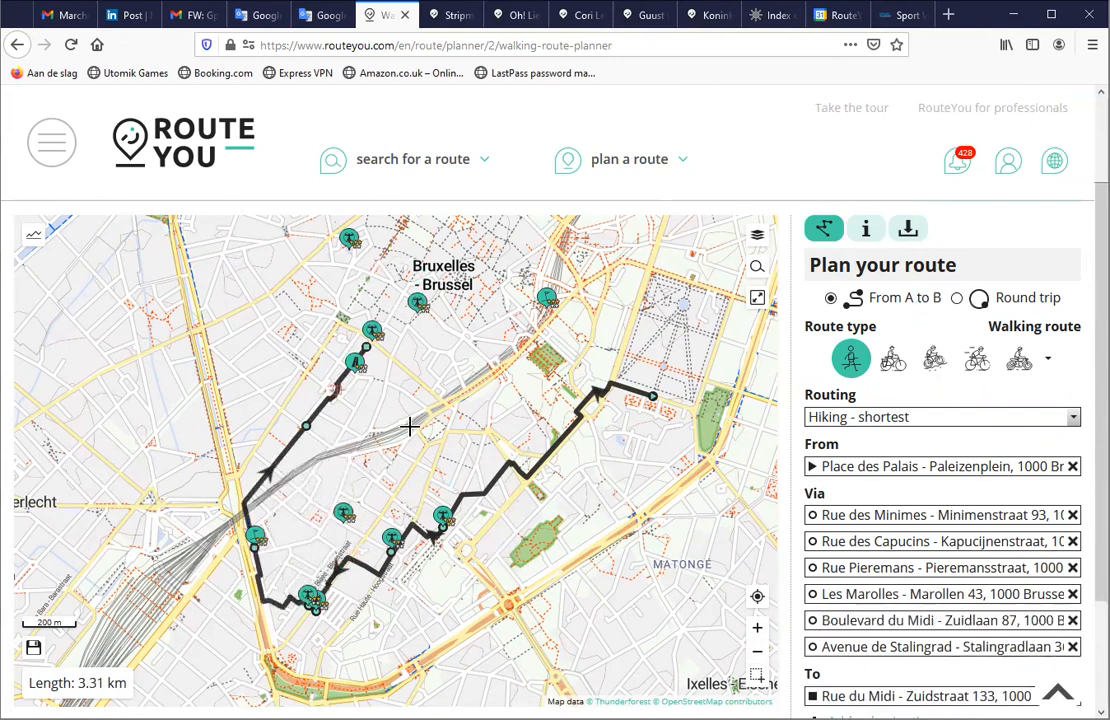
# Step: Plan the route via the Kuifje (Hergé) and Guust Flater / Gaston Lagaffe places of interest
pyautogui.moveTo(434, 352); pyautogui.dragTo(392, 448)
pyautogui.click(381, 453)
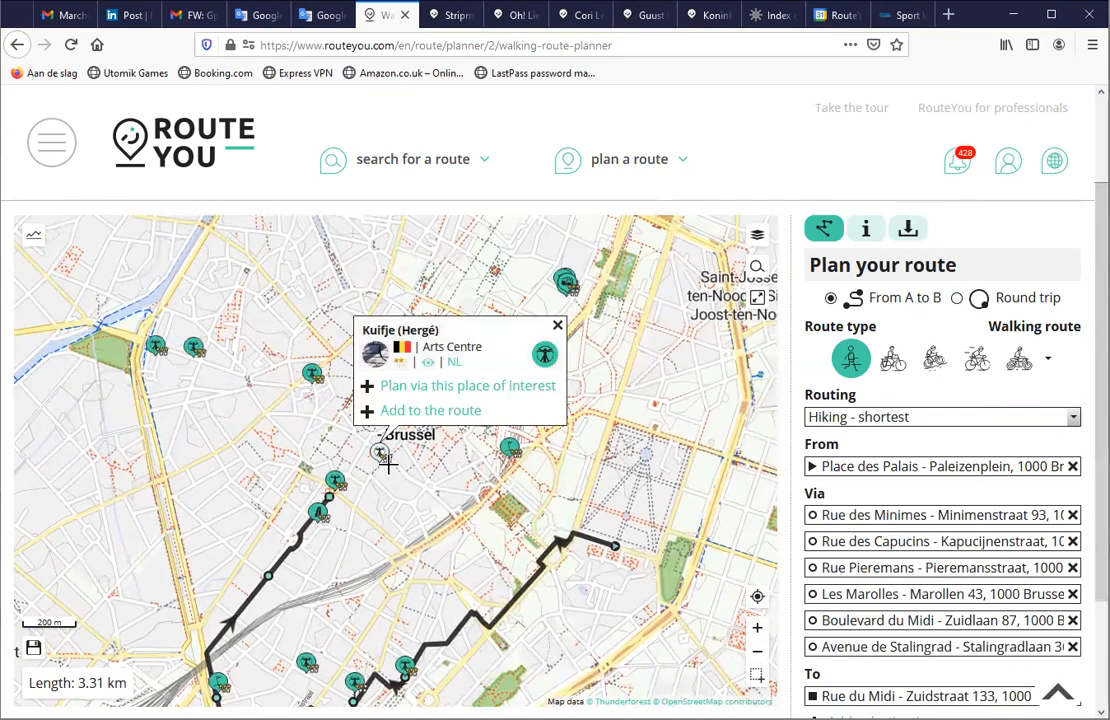
pyautogui.click(463, 386)
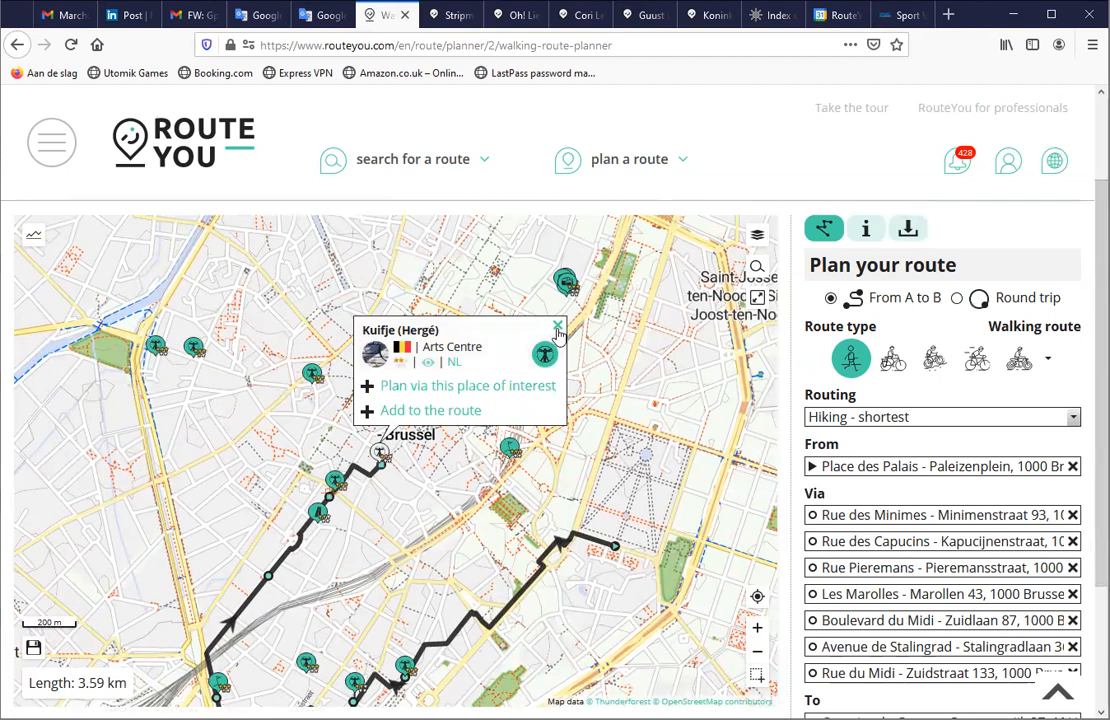
pyautogui.click(557, 330)
pyautogui.click(437, 330)
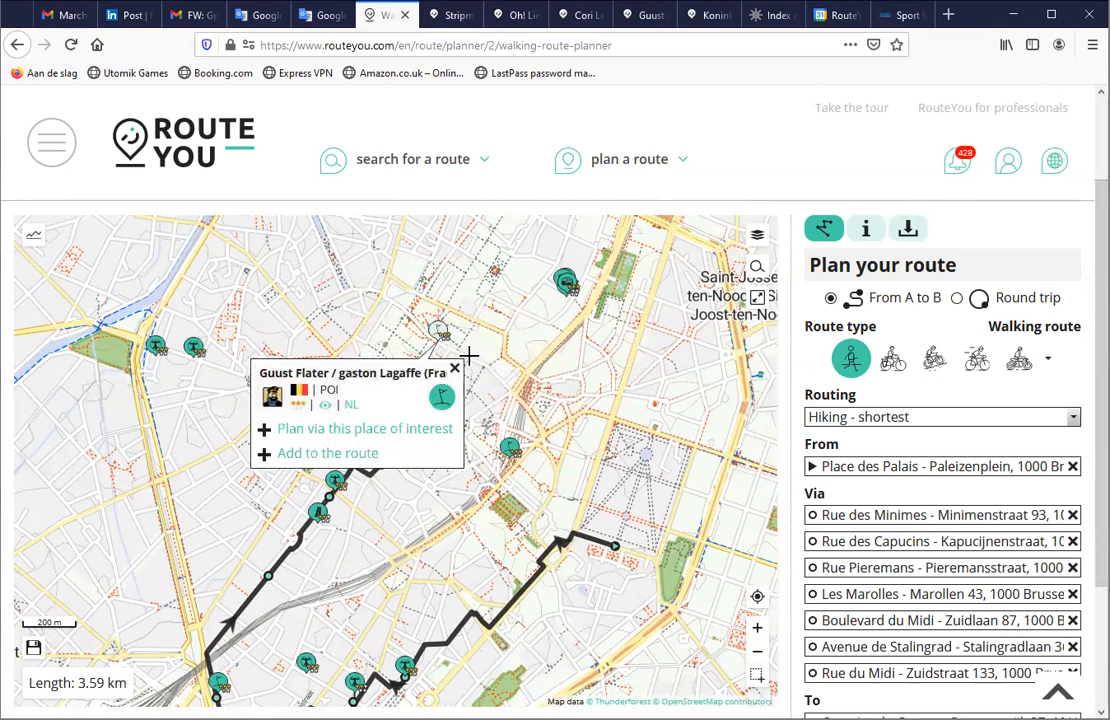
pyautogui.click(370, 429)
pyautogui.click(454, 368)
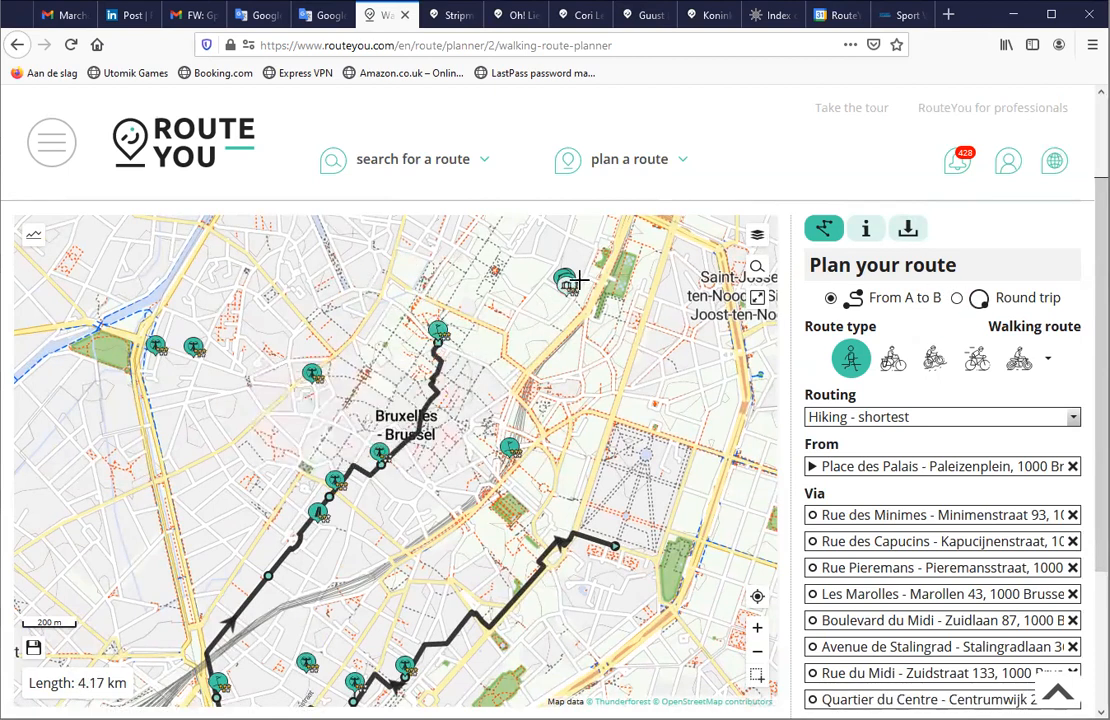
# Step: Plan the route via the Marc Sleen Museum and dismiss its map popup
pyautogui.click(570, 286)
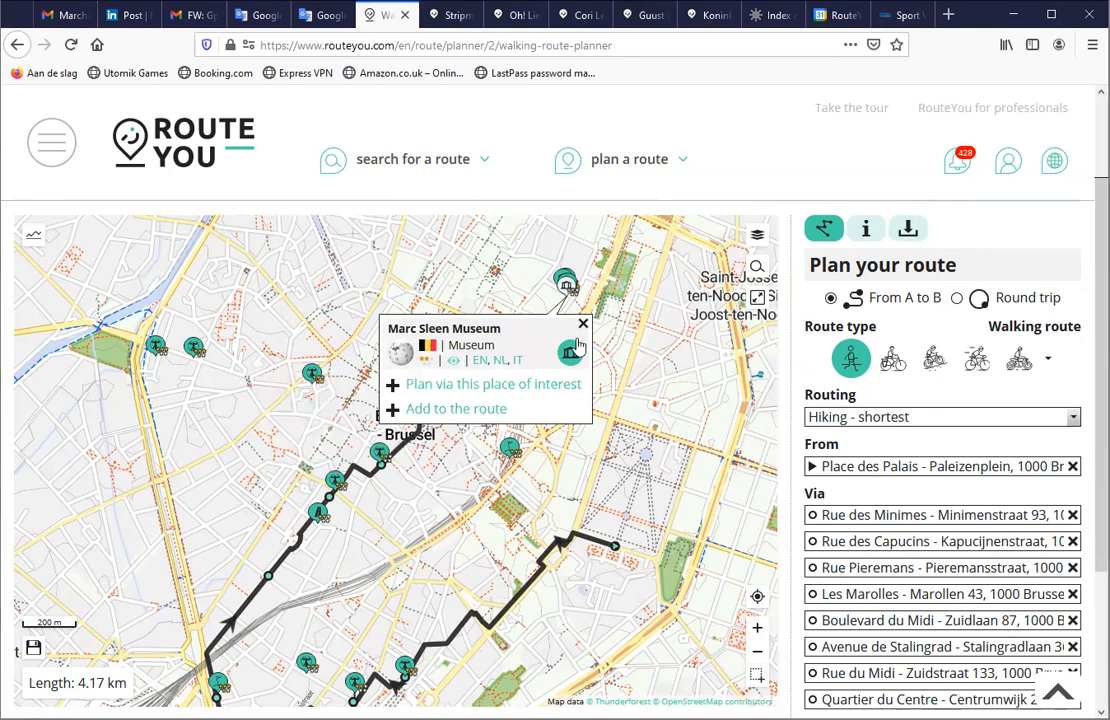
pyautogui.click(491, 385)
pyautogui.click(583, 323)
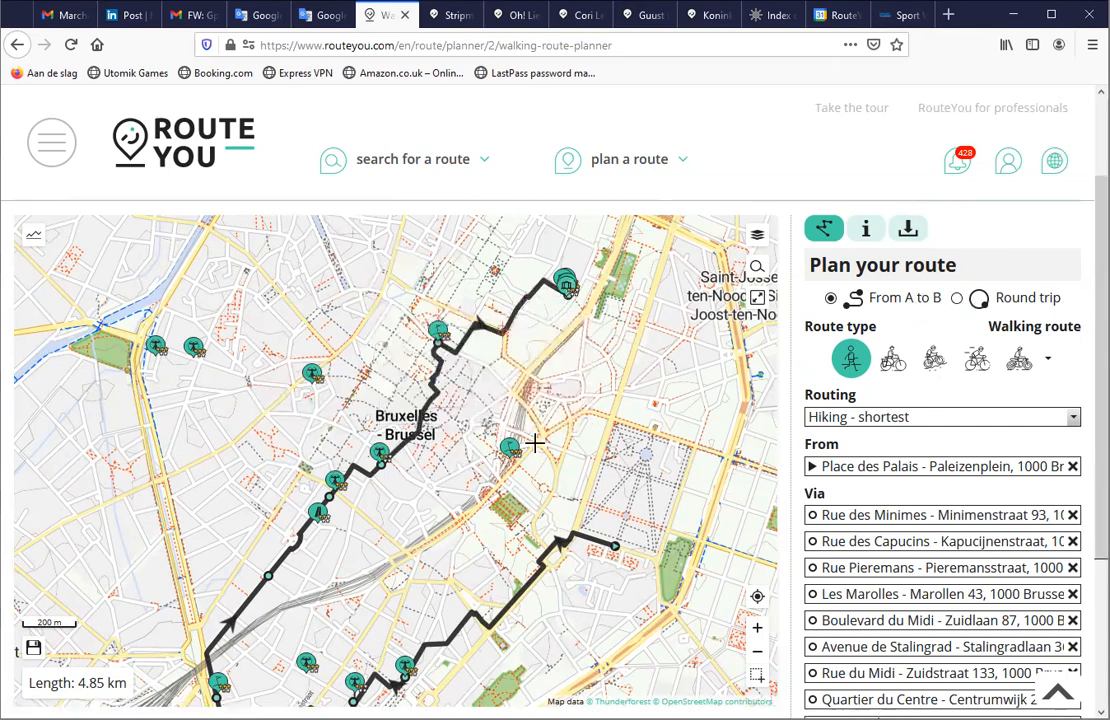
pyautogui.scroll(-3, 1048, 649)
pyautogui.click(950, 660)
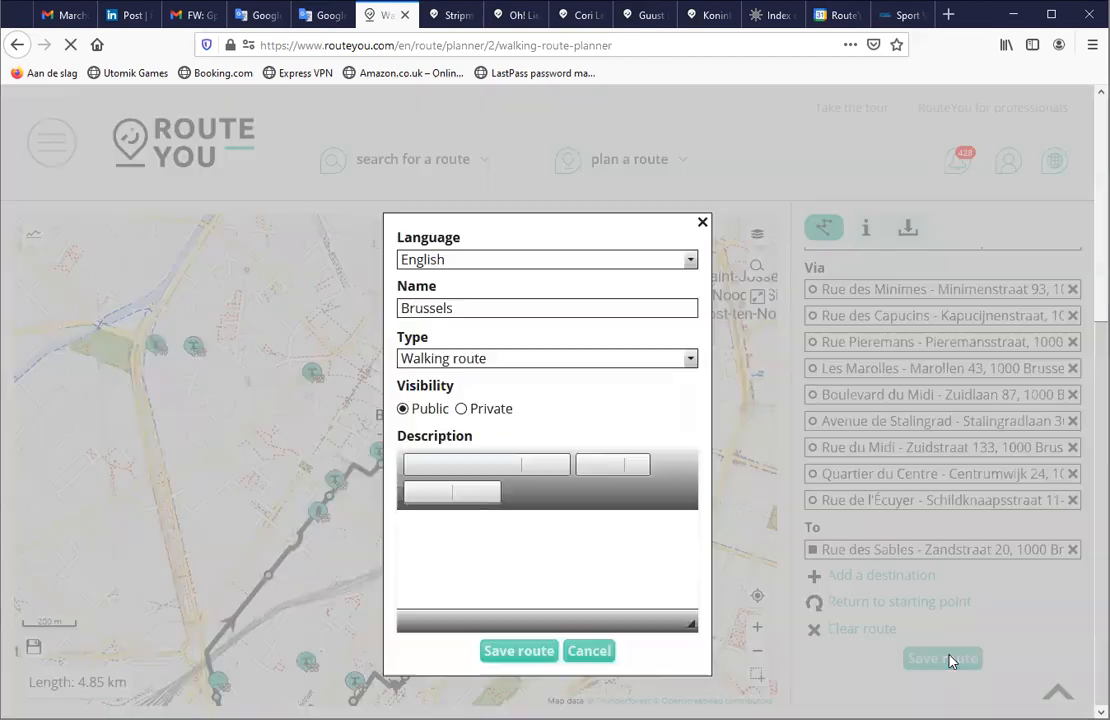
pyautogui.click(590, 655)
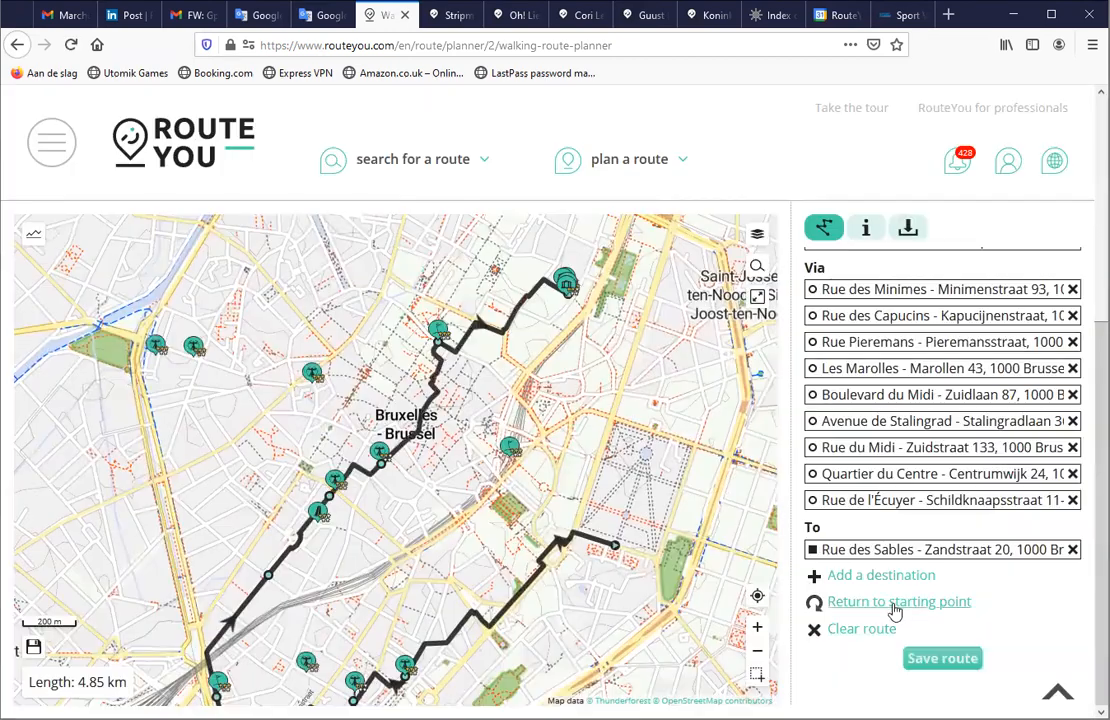
# Step: Return the route to its starting point and reroute the return leg past the place of interest at Europakruispunt
pyautogui.click(892, 605)
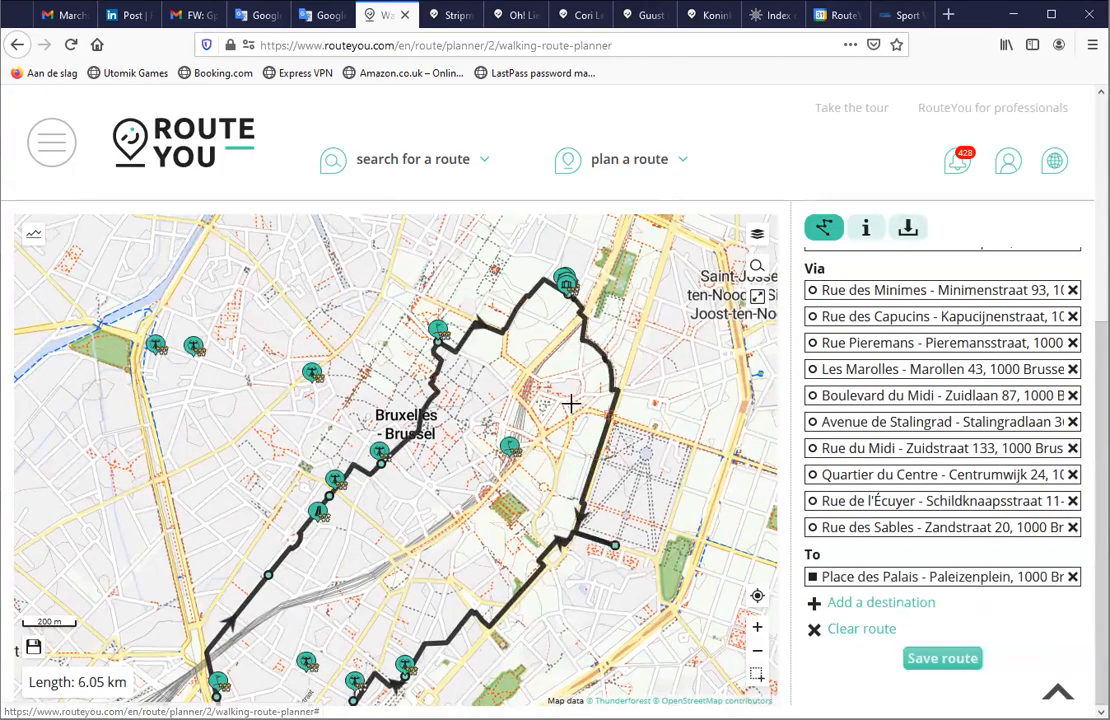
pyautogui.moveTo(600, 453); pyautogui.dragTo(508, 455)
pyautogui.scroll(1, 510, 452)
pyautogui.scroll(1, 510, 455)
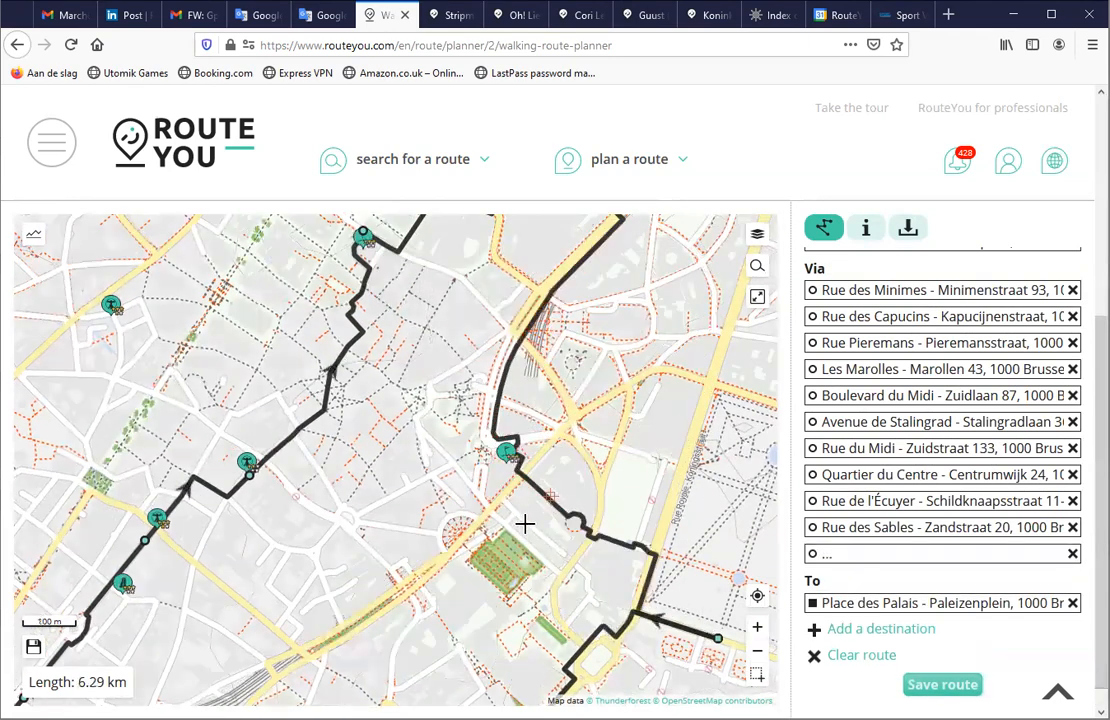
# Step: View the details page of the Peyo - Europakruispunt place of interest, return to the planner and dismiss its popup
pyautogui.click(508, 455)
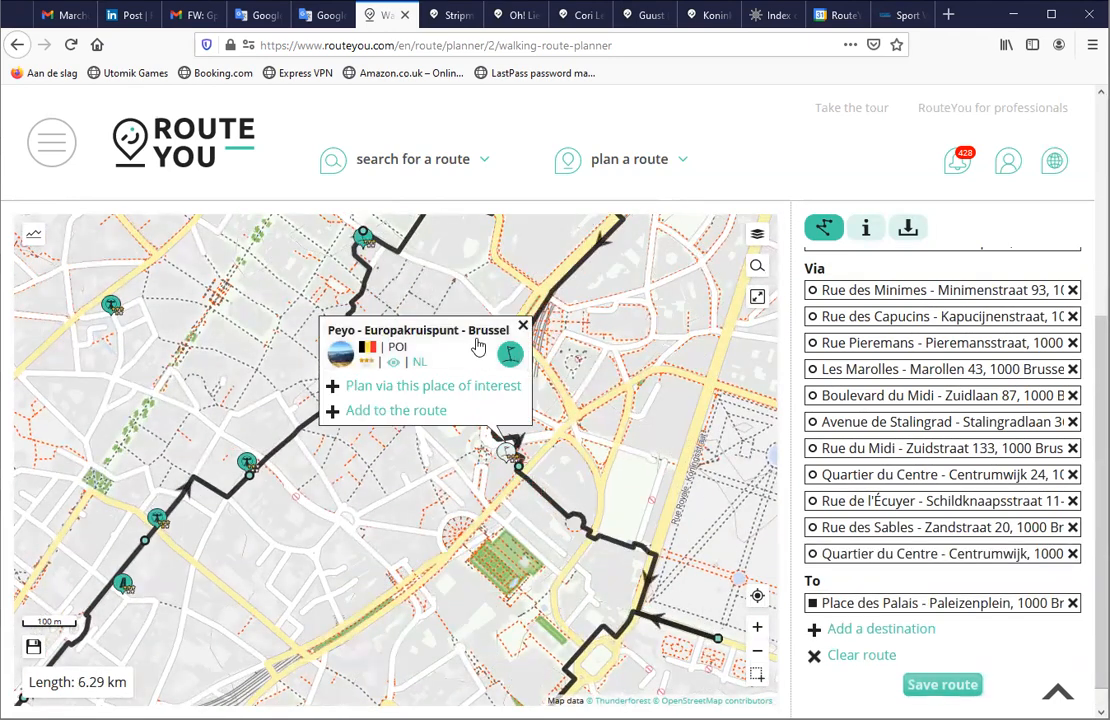
pyautogui.click(376, 331)
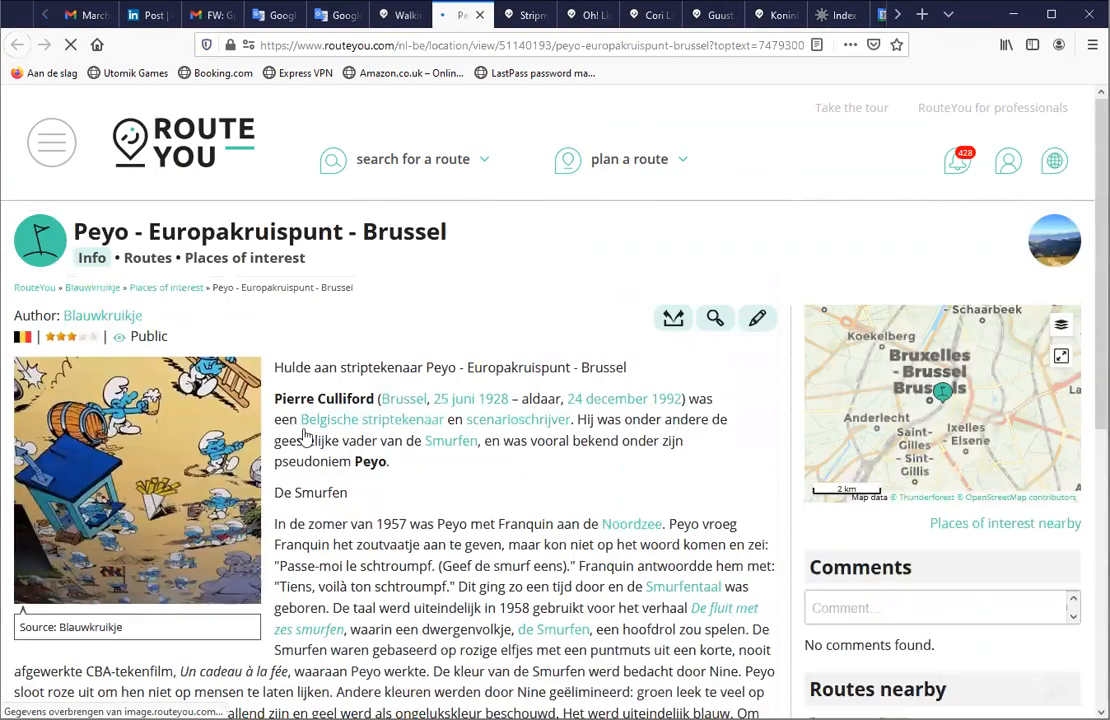
pyautogui.click(400, 15)
pyautogui.click(525, 330)
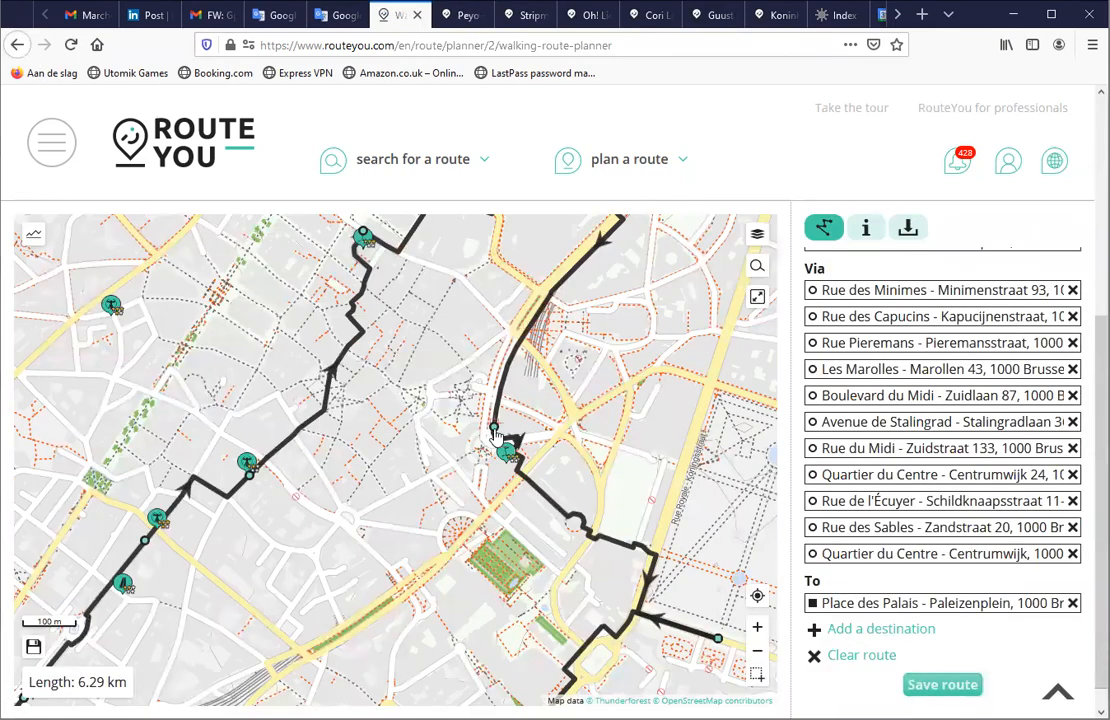
# Step: Save the route as a public English walking route named "Brussels Comic Book Route", keeping the generated description
pyautogui.scroll(-2, 483, 465)
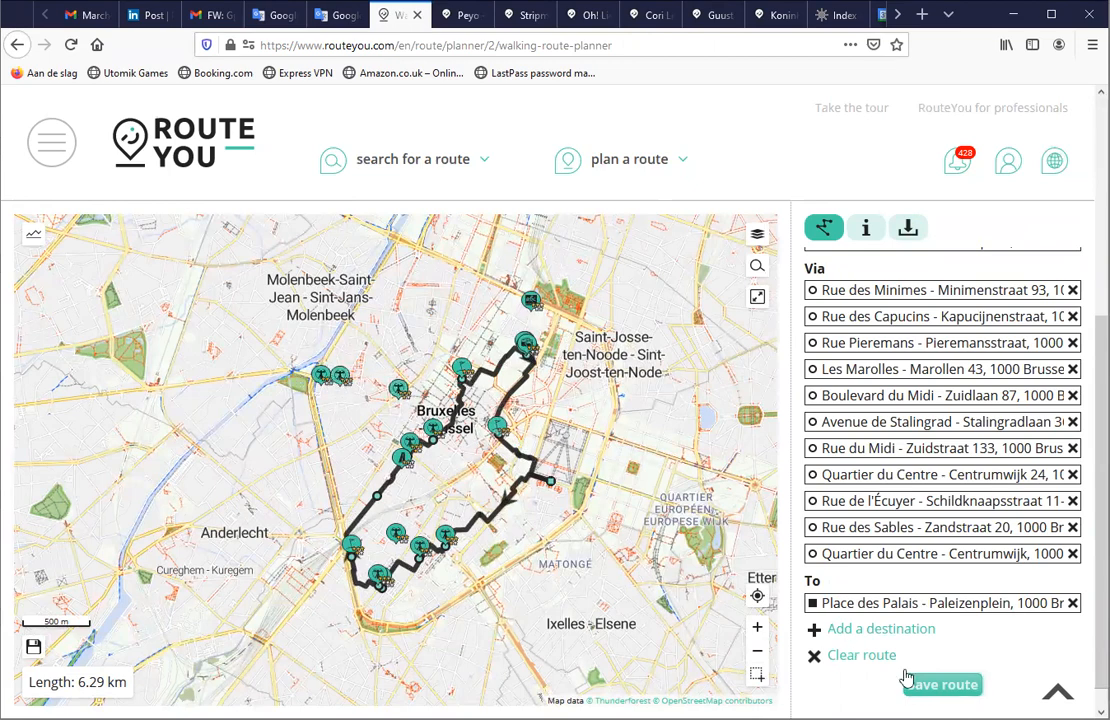
pyautogui.click(942, 684)
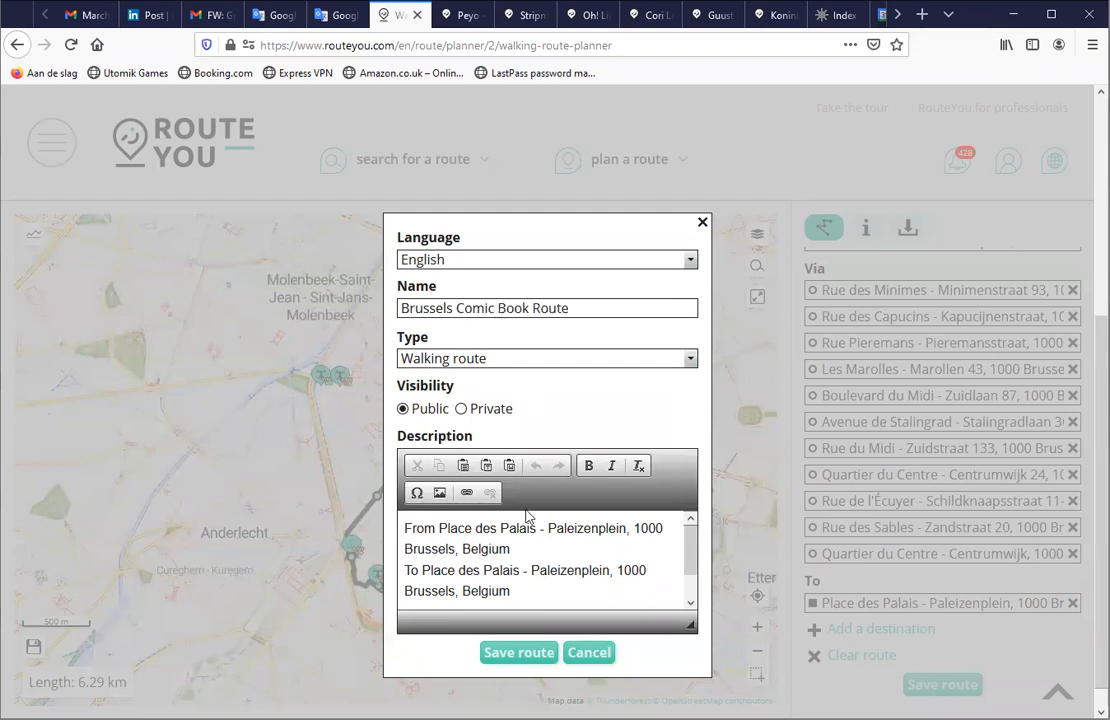
pyautogui.moveTo(510, 591); pyautogui.dragTo(380, 525)
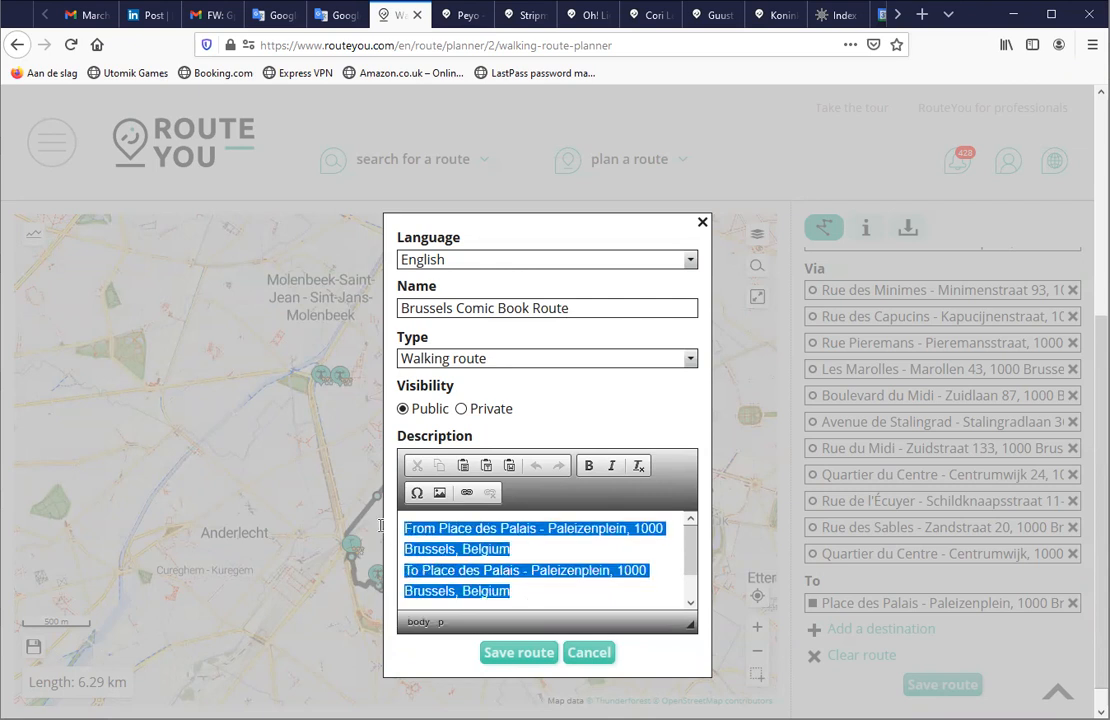
pyautogui.click(518, 653)
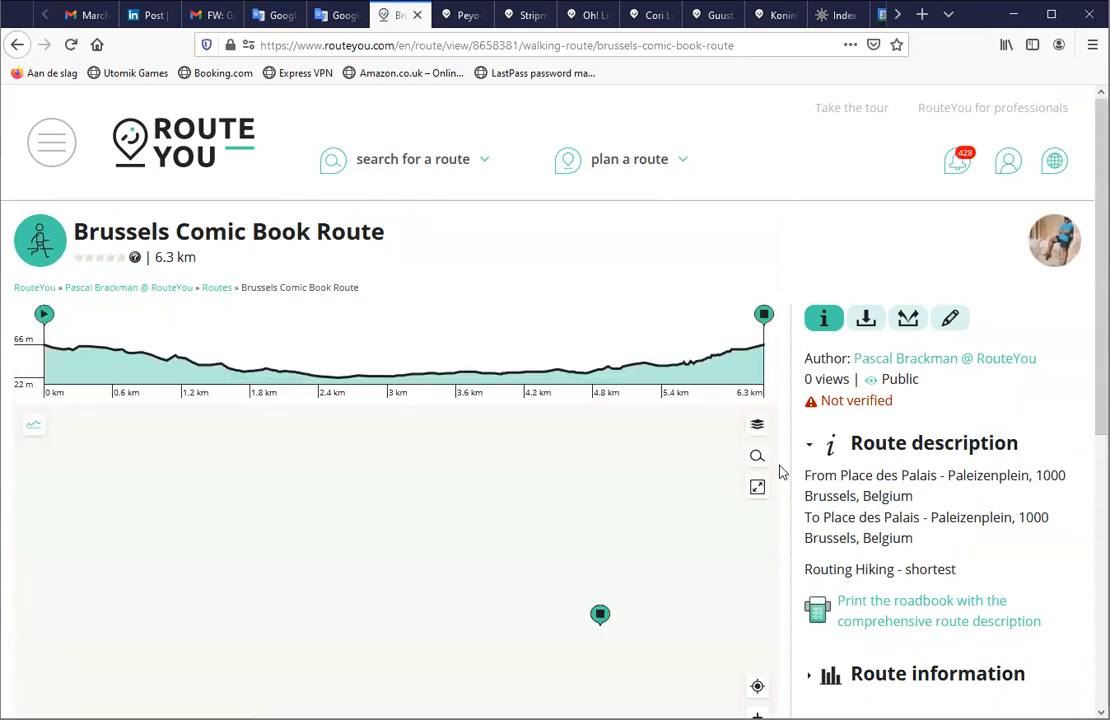
# Step: Add up to 50 places of interest with the Comics theme within 1 km of the saved route
pyautogui.scroll(-1, 783, 472)
pyautogui.scroll(-1, 537, 470)
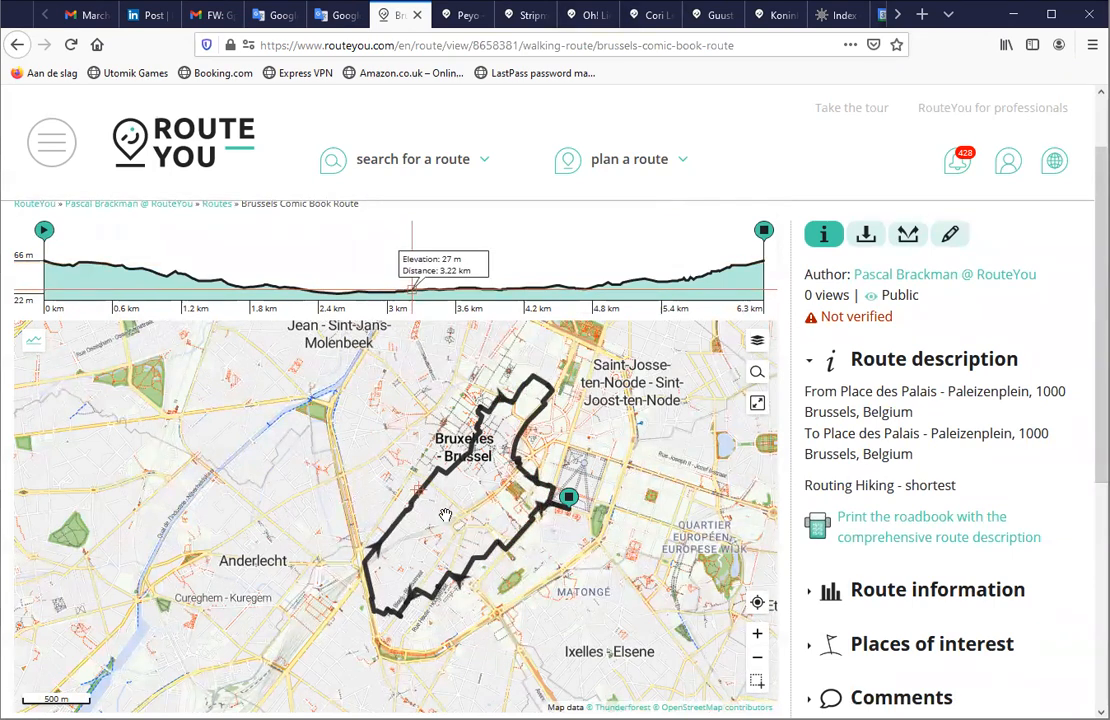
pyautogui.click(950, 237)
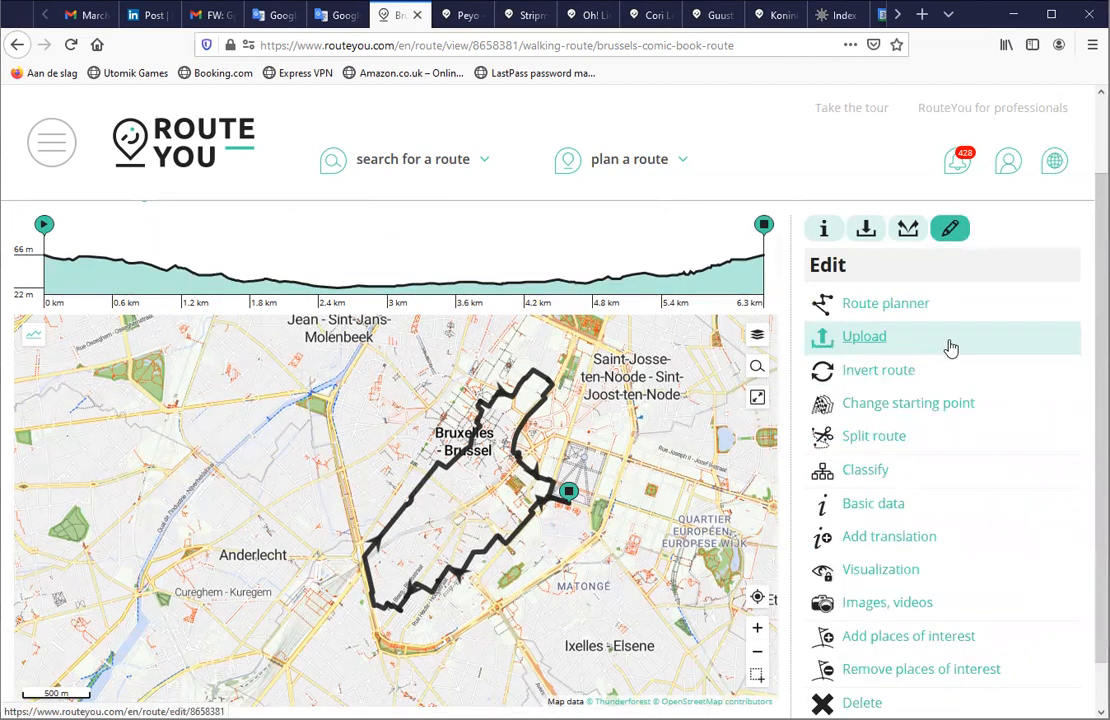
pyautogui.scroll(-1, 951, 360)
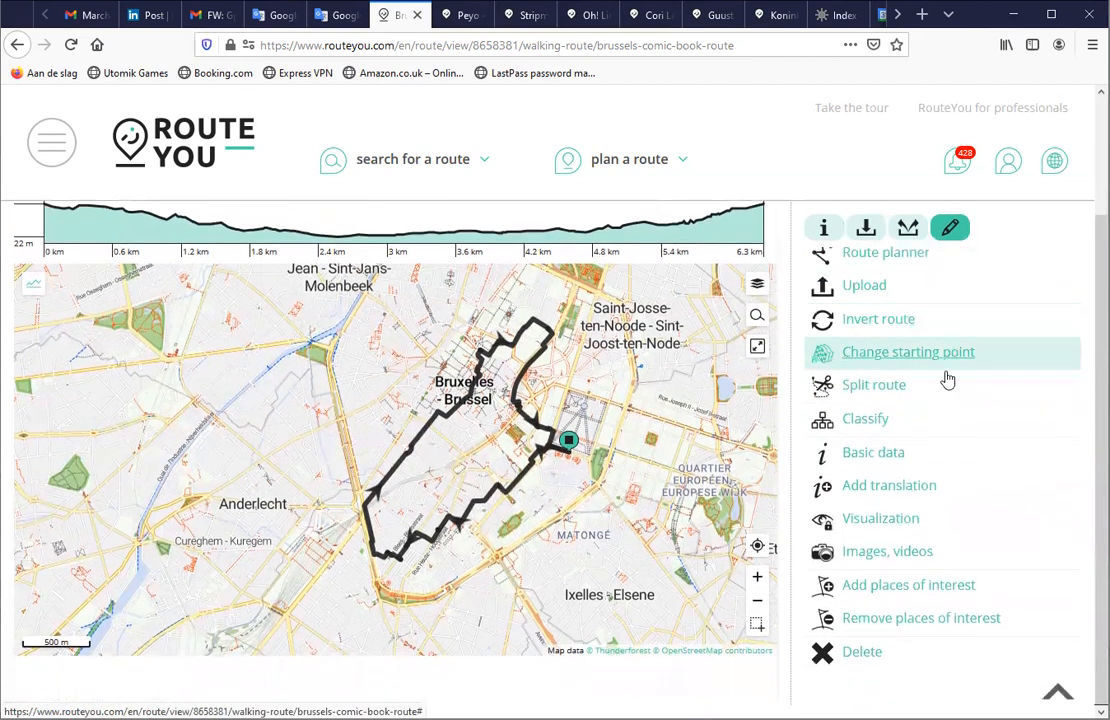
pyautogui.click(921, 594)
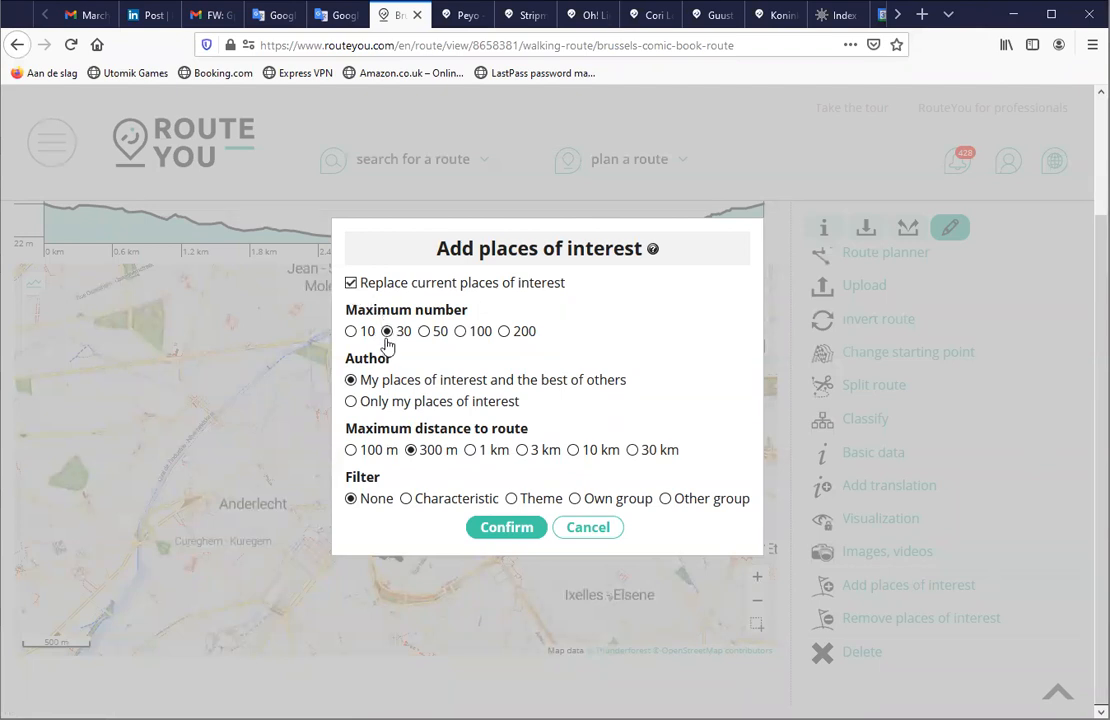
pyautogui.click(424, 332)
pyautogui.click(470, 451)
pyautogui.click(511, 499)
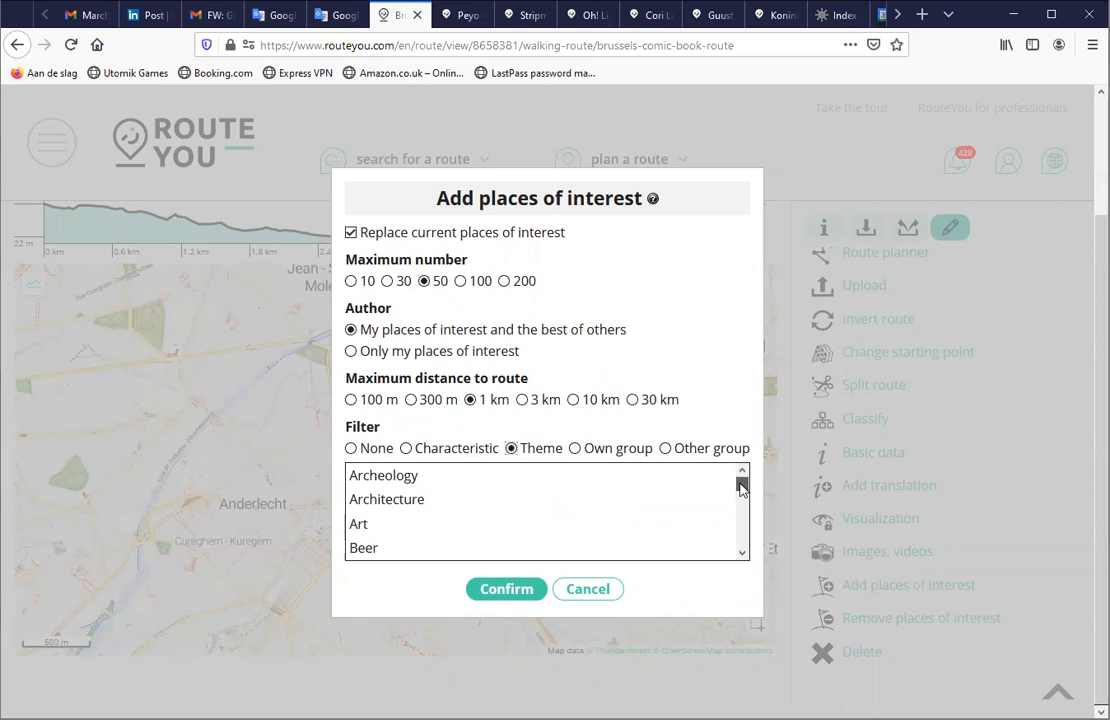
pyautogui.scroll(-2, 741, 488)
pyautogui.scroll(-2, 405, 525)
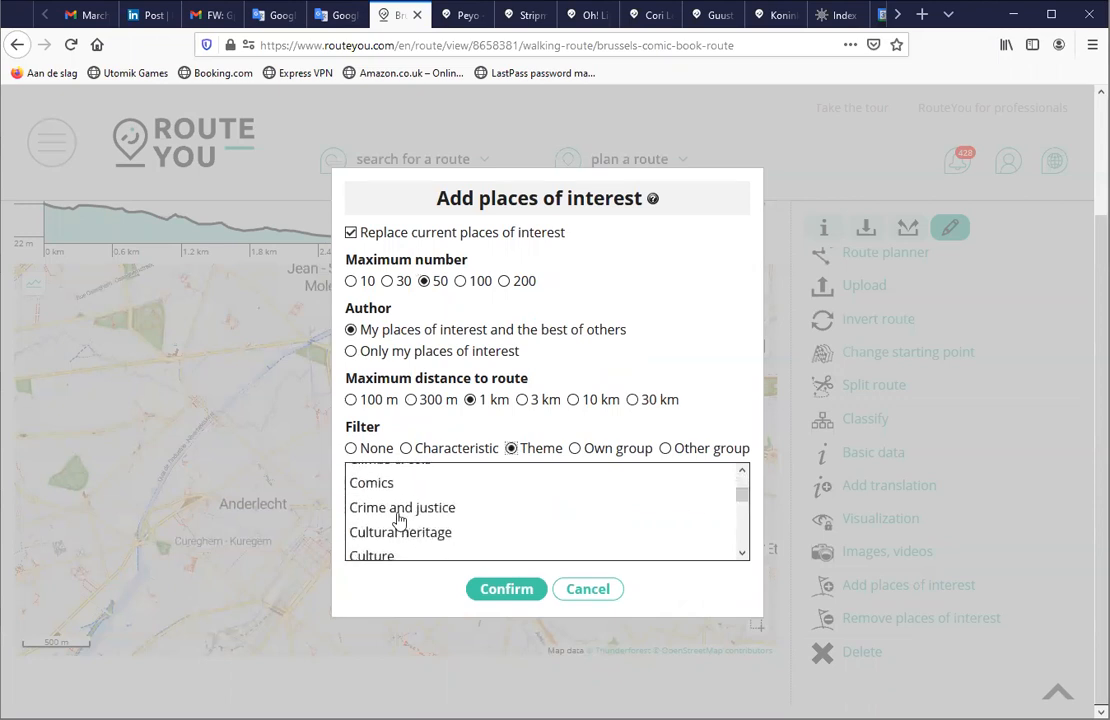
pyautogui.click(379, 485)
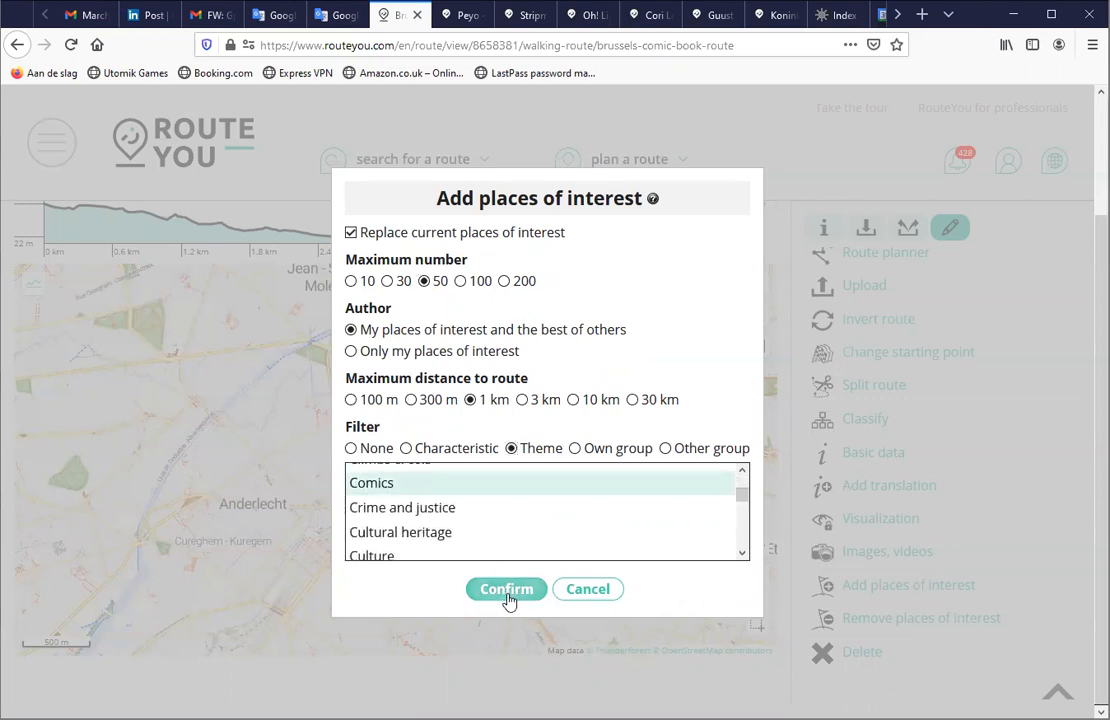
pyautogui.click(507, 590)
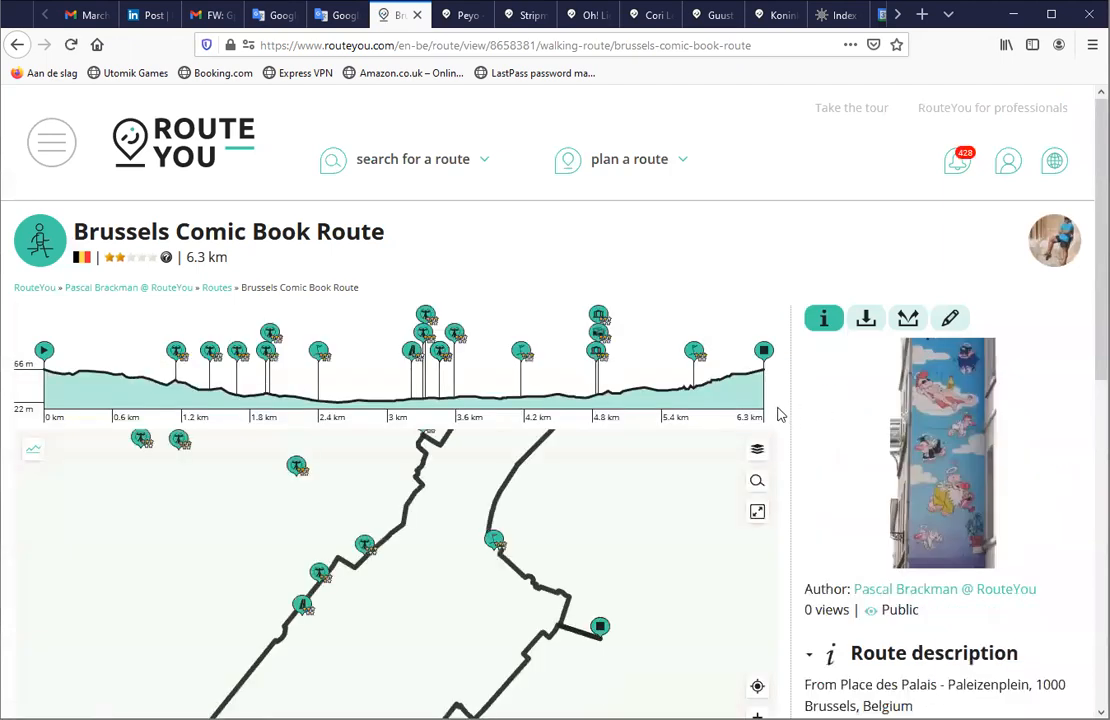
# Step: View the Peyo - Europakruispunt and Oh! Lieve Hemel / Passe-moi l'ciel places of interest from the route map and close their details
pyautogui.scroll(-1, 788, 404)
pyautogui.scroll(-1, 520, 481)
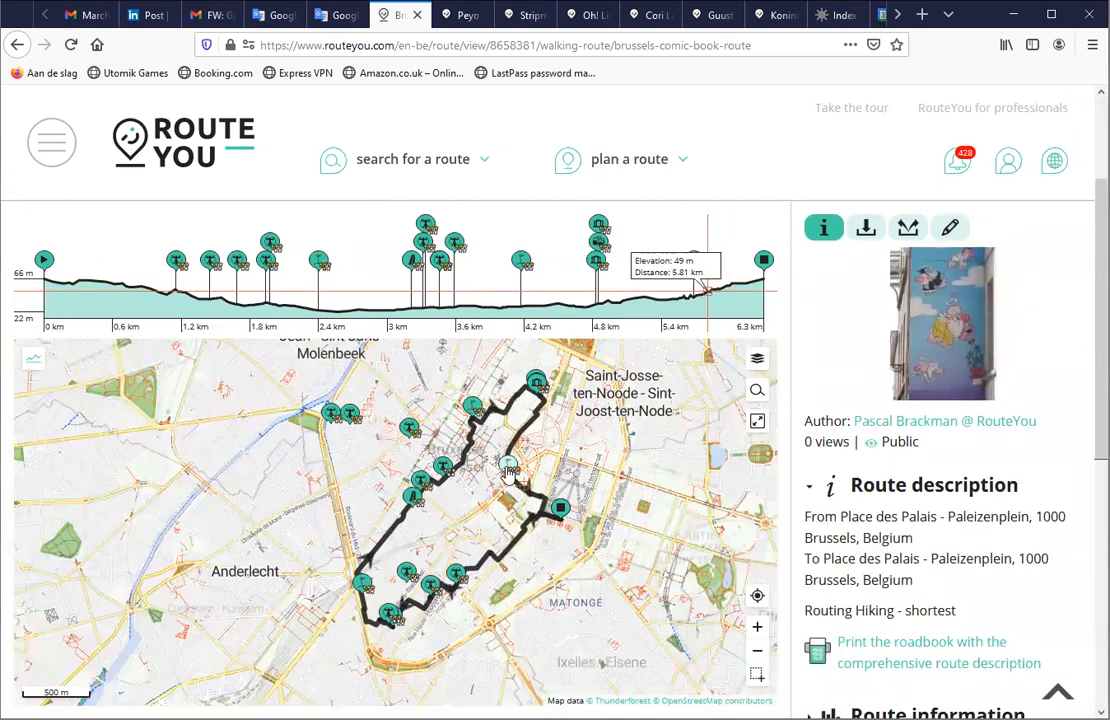
pyautogui.click(507, 470)
pyautogui.click(698, 173)
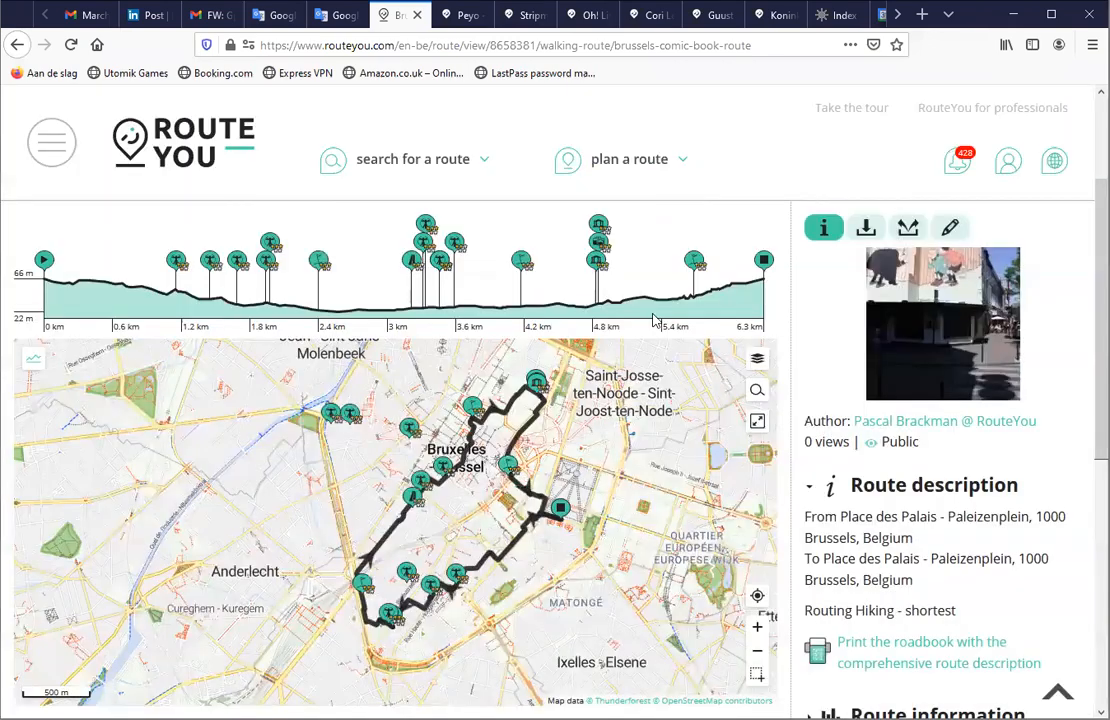
pyautogui.click(456, 581)
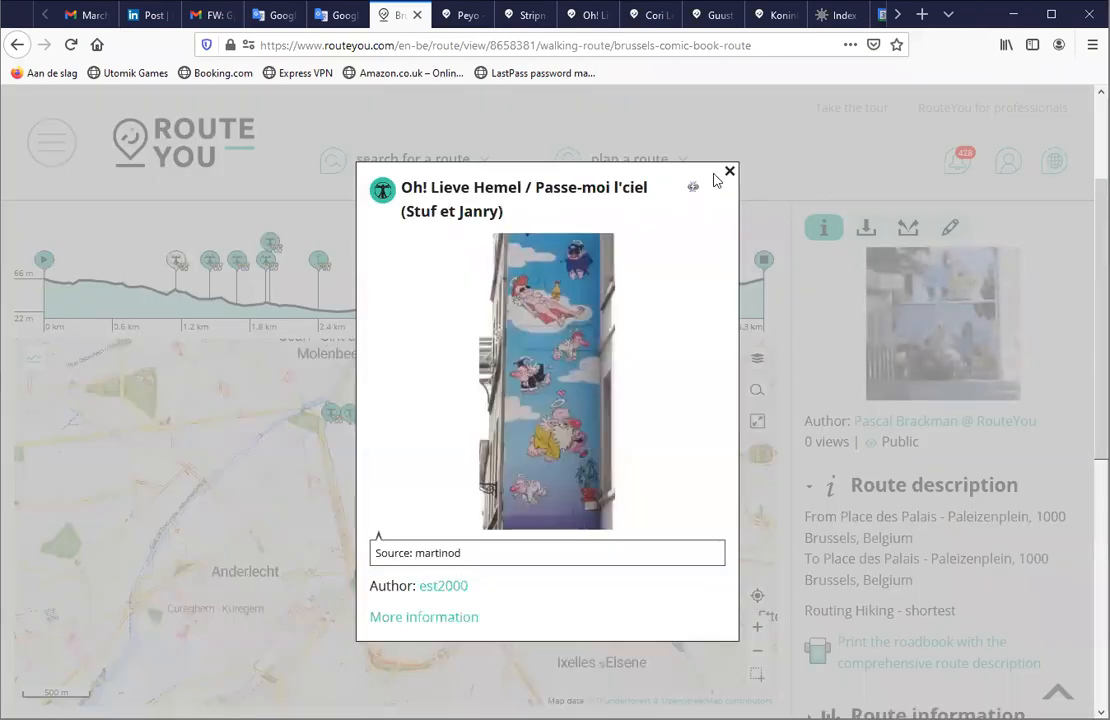
pyautogui.click(731, 170)
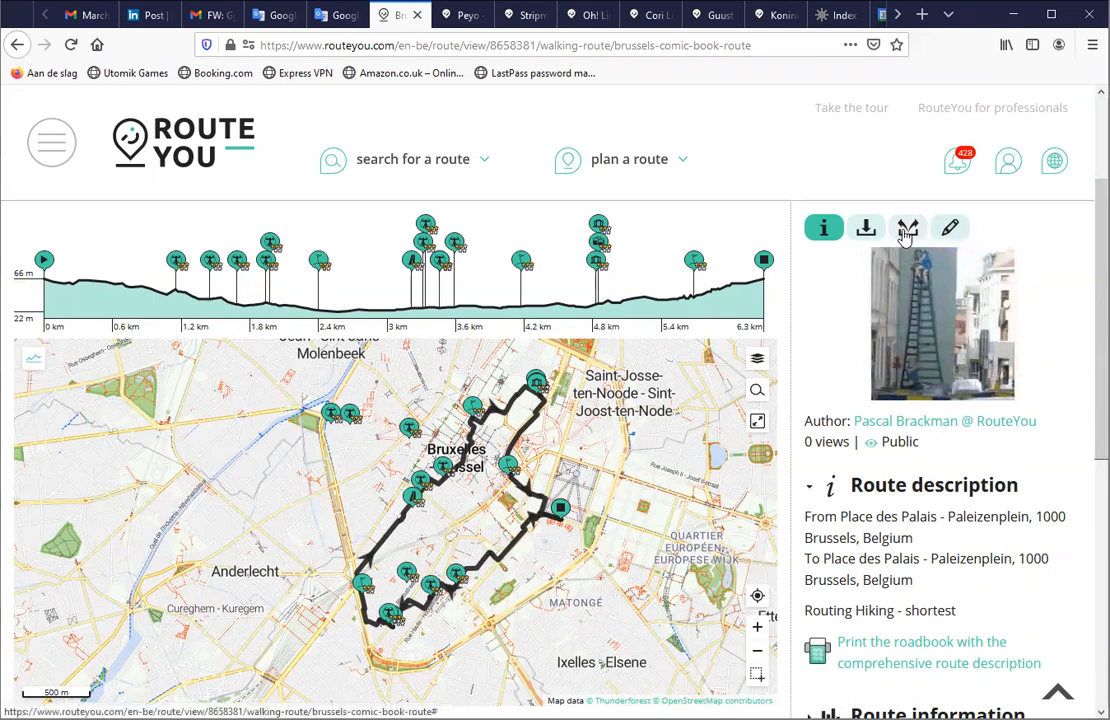
# Step: View the route's download and print options and the QR code instructions for opening it in the RouteYou app
pyautogui.click(866, 228)
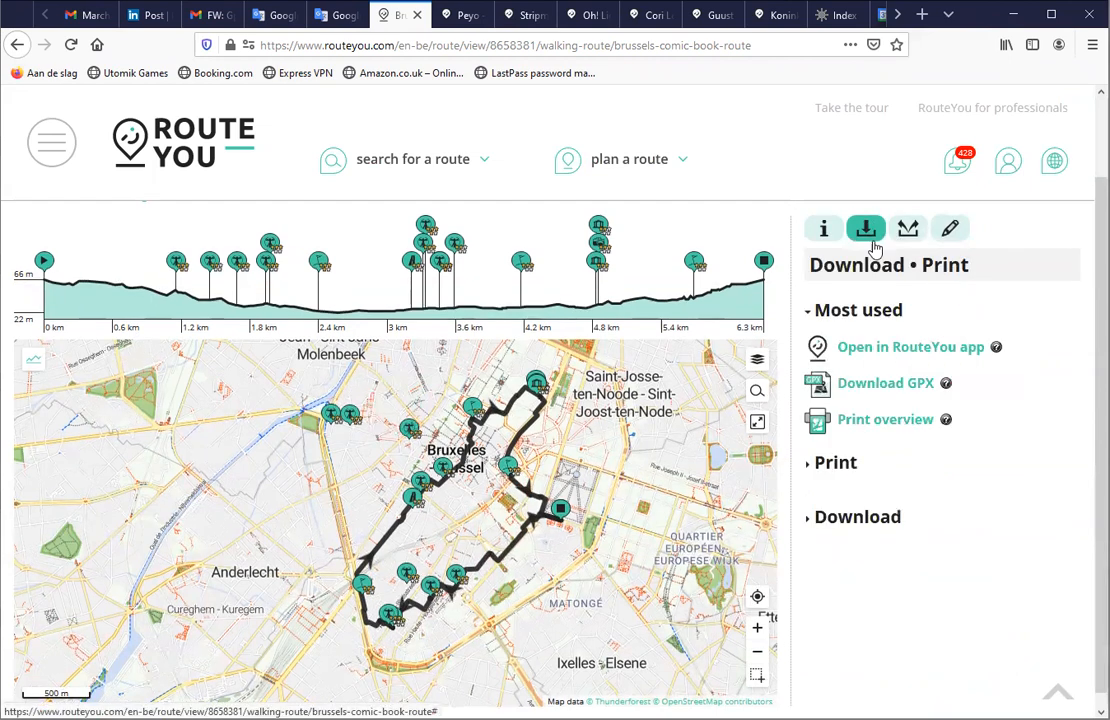
pyautogui.click(900, 353)
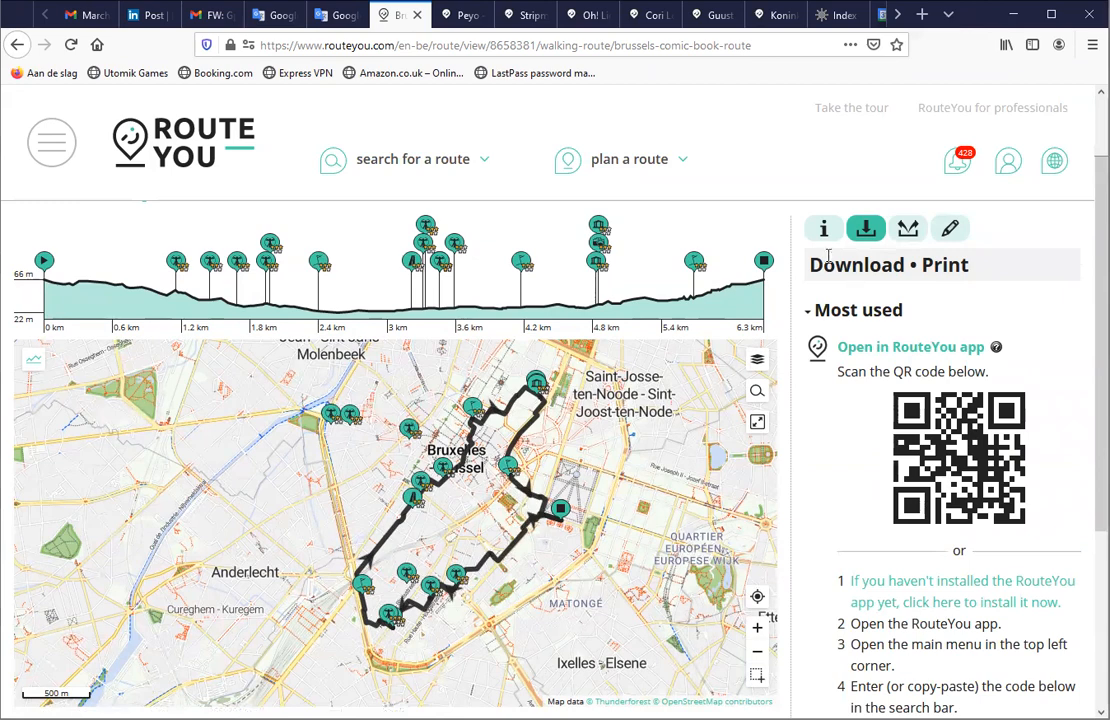
pyautogui.scroll(-1, 862, 398)
pyautogui.scroll(1, 865, 396)
# Step: Generate the printable Guide of the route with the OpenStreetMap map and Default style, and open the finished file
pyautogui.click(856, 310)
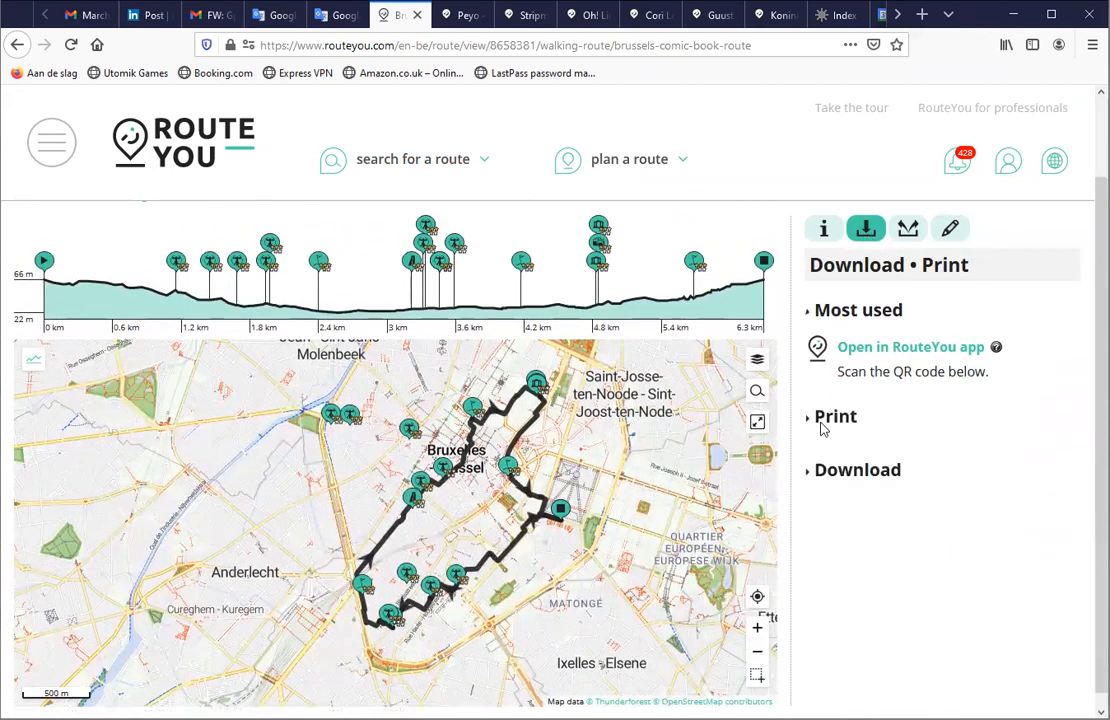
pyautogui.click(832, 366)
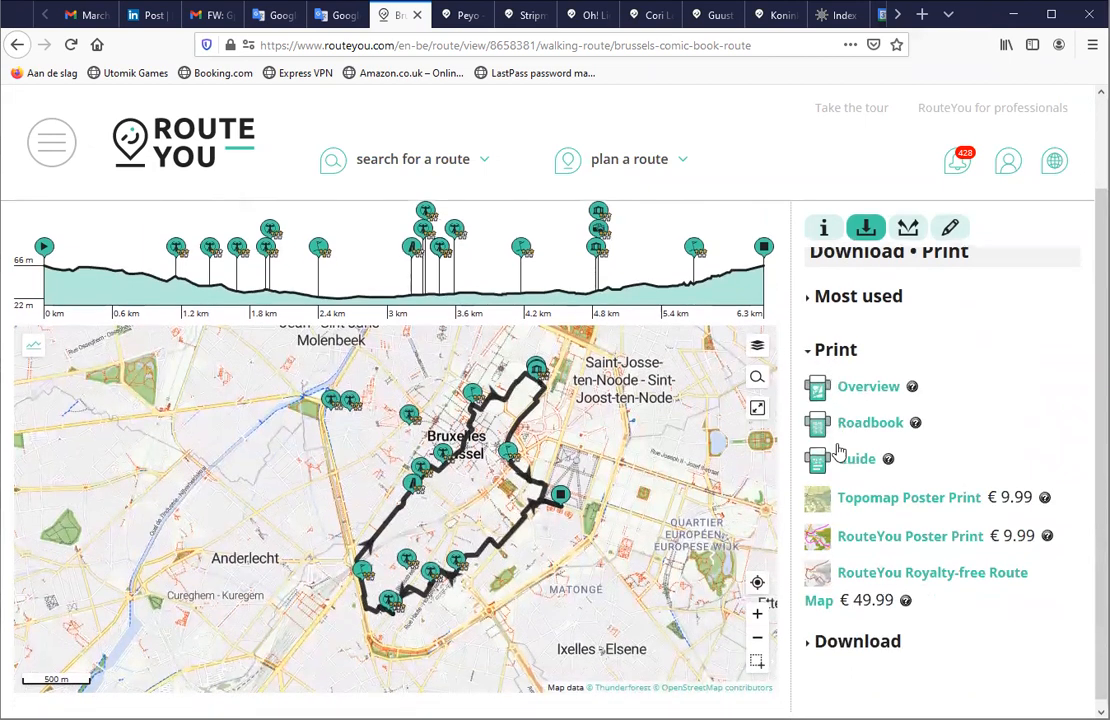
pyautogui.click(848, 466)
pyautogui.scroll(-1, 944, 567)
pyautogui.click(951, 540)
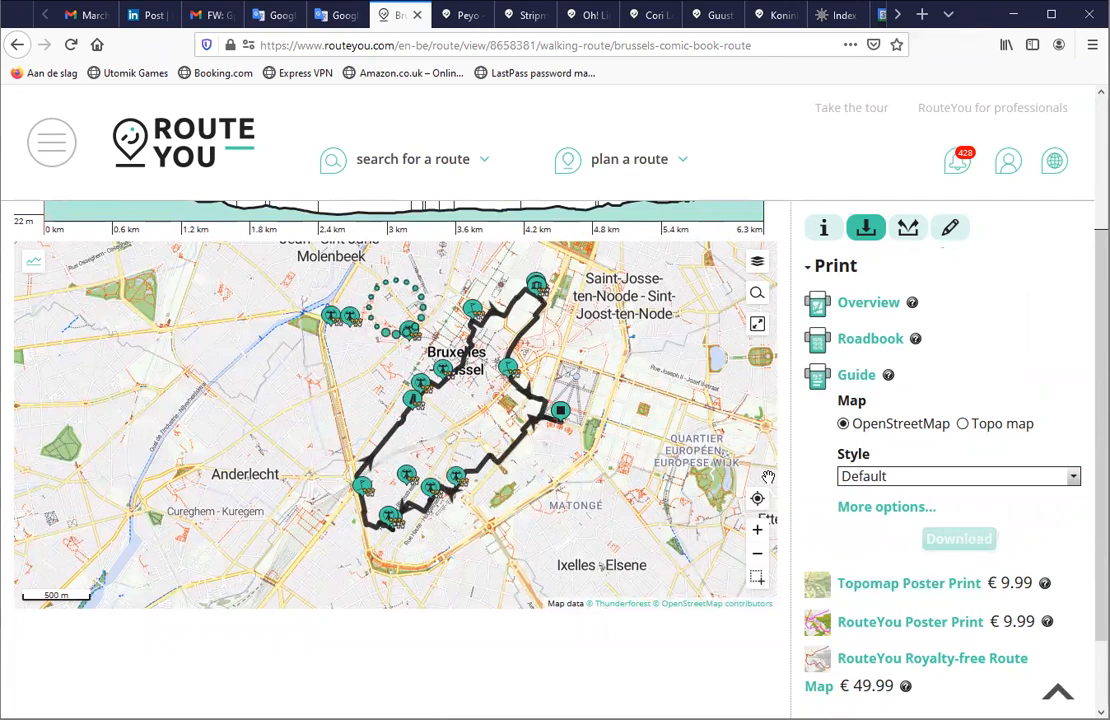
pyautogui.scroll(2, 763, 486)
pyautogui.scroll(2, 788, 466)
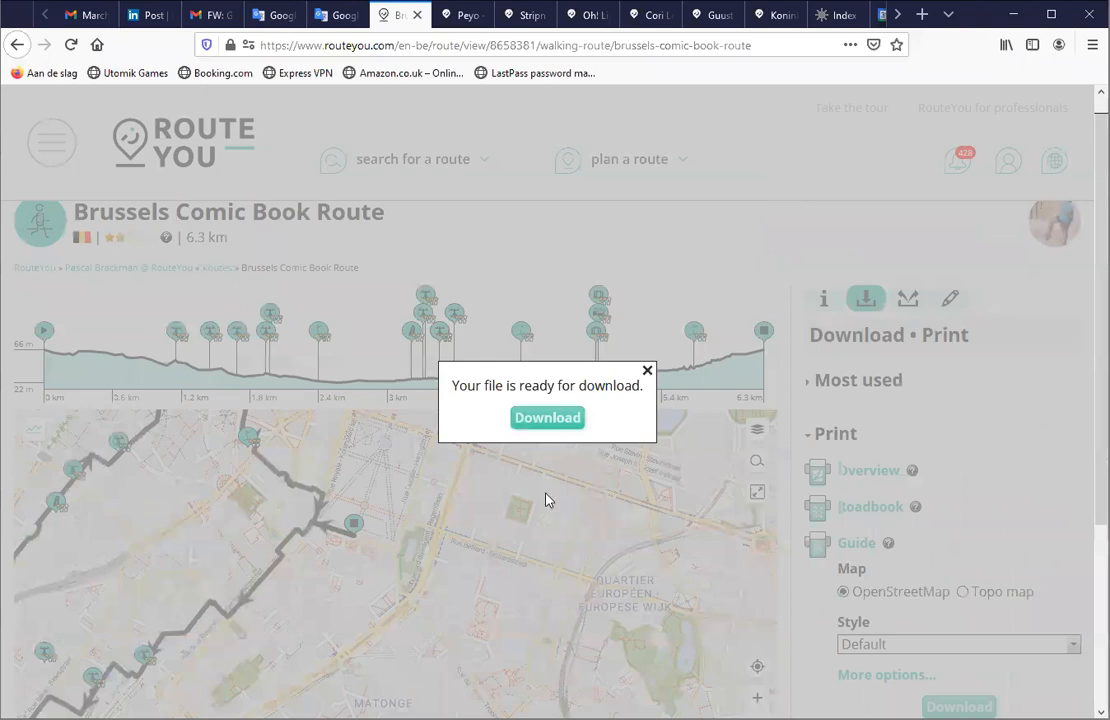
pyautogui.click(546, 418)
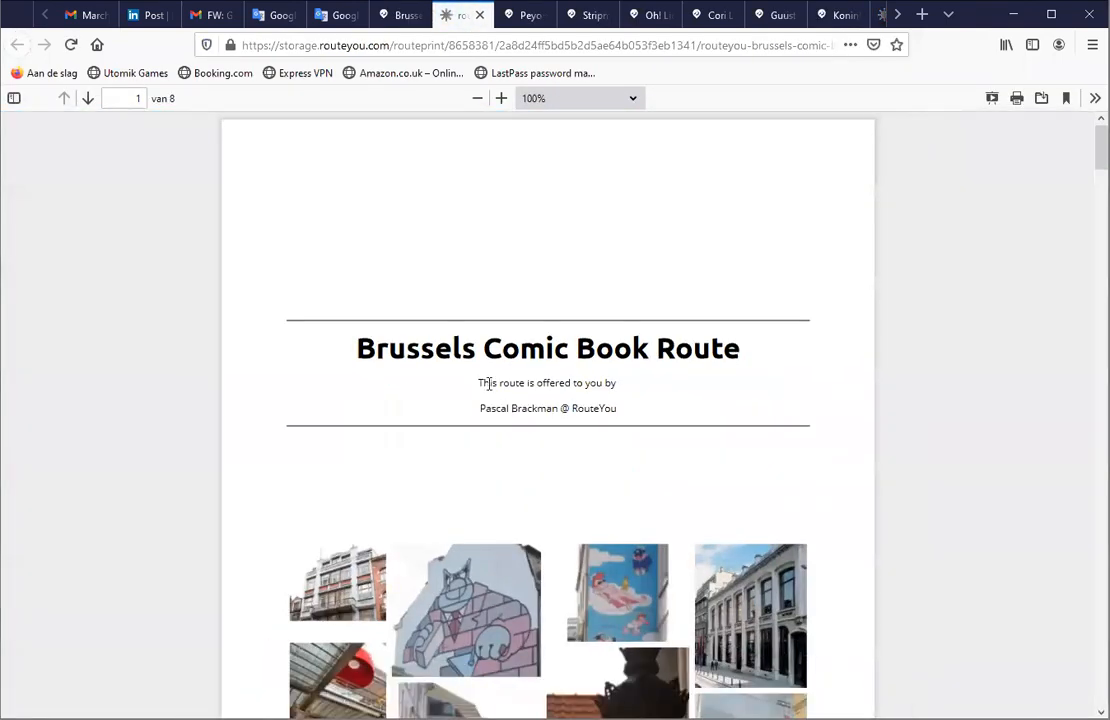
# Step: Examine the guide's cover, overview map, elevation profile, route description and first places of interest
pyautogui.moveTo(481, 407); pyautogui.dragTo(649, 417)
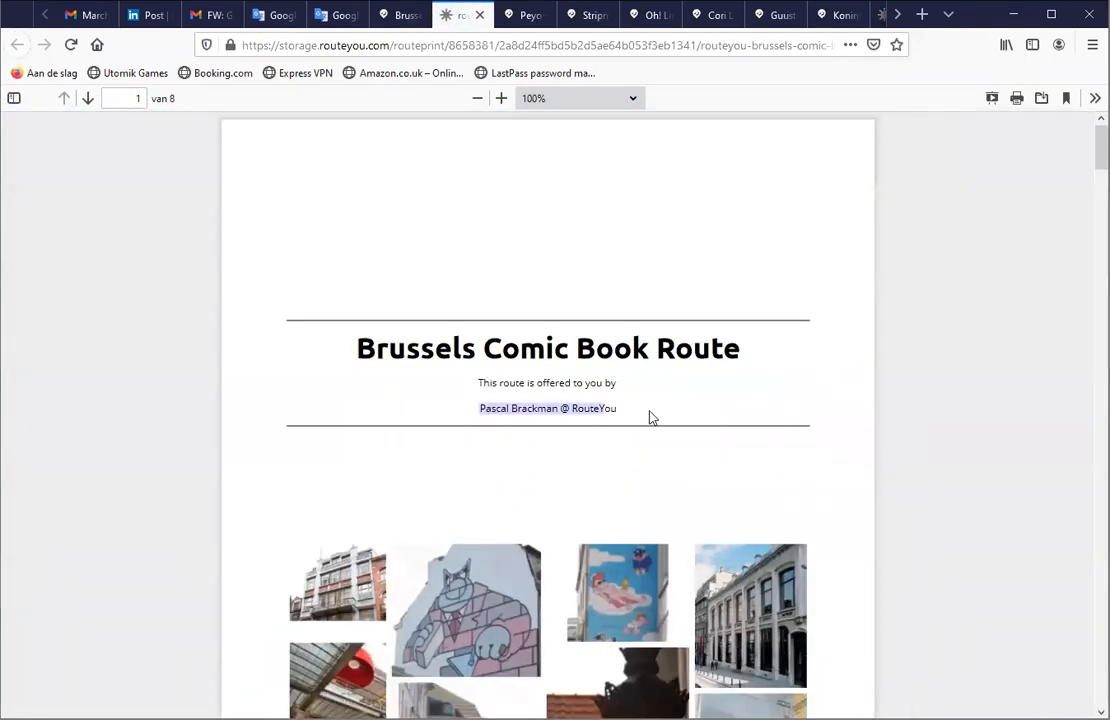
pyautogui.keyDown('ctrl'); pyautogui.scroll(-3, 649, 417); pyautogui.keyUp('ctrl')
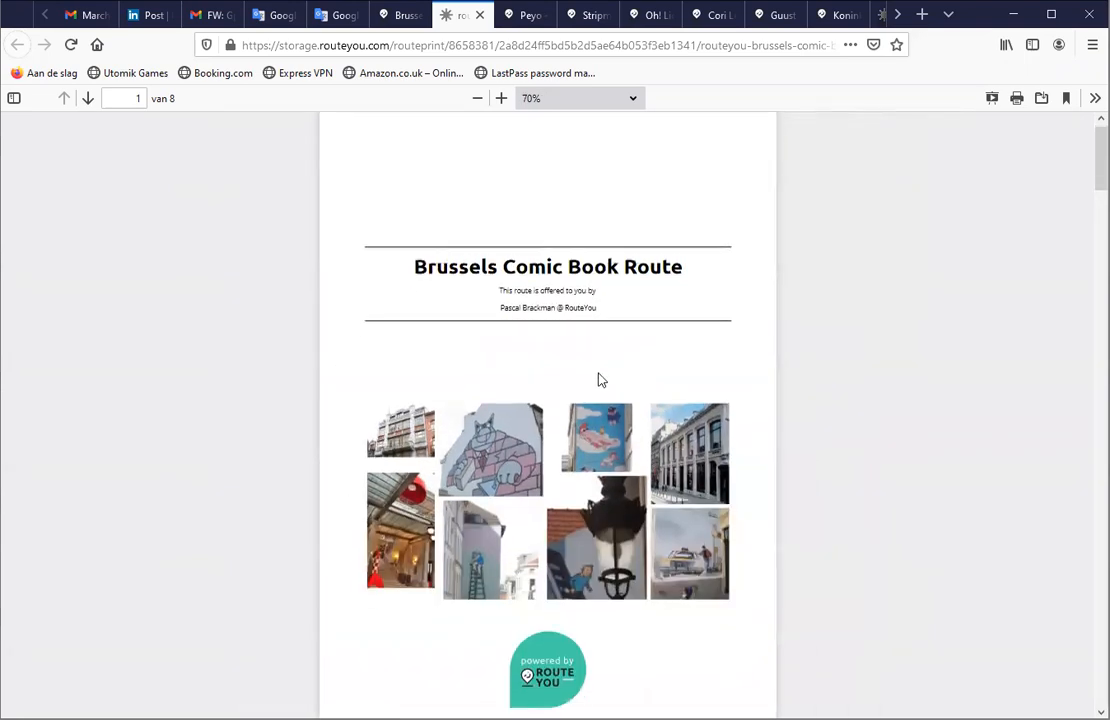
pyautogui.scroll(-1, 598, 379)
pyautogui.scroll(-8, 598, 428)
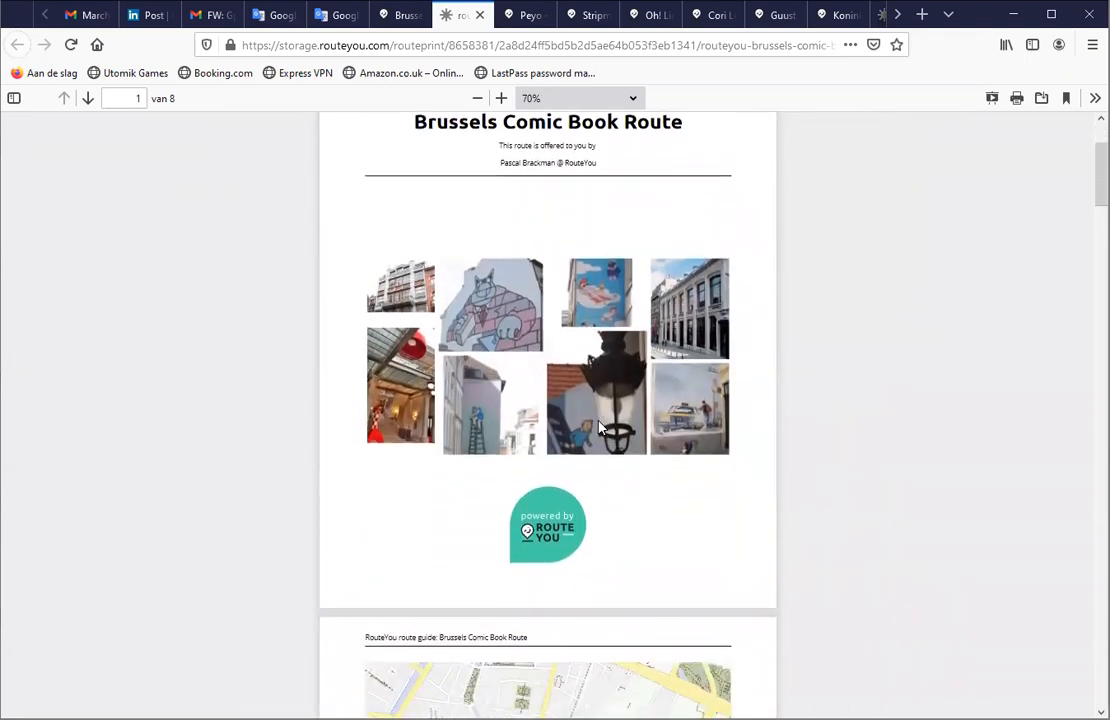
pyautogui.scroll(-2, 598, 428)
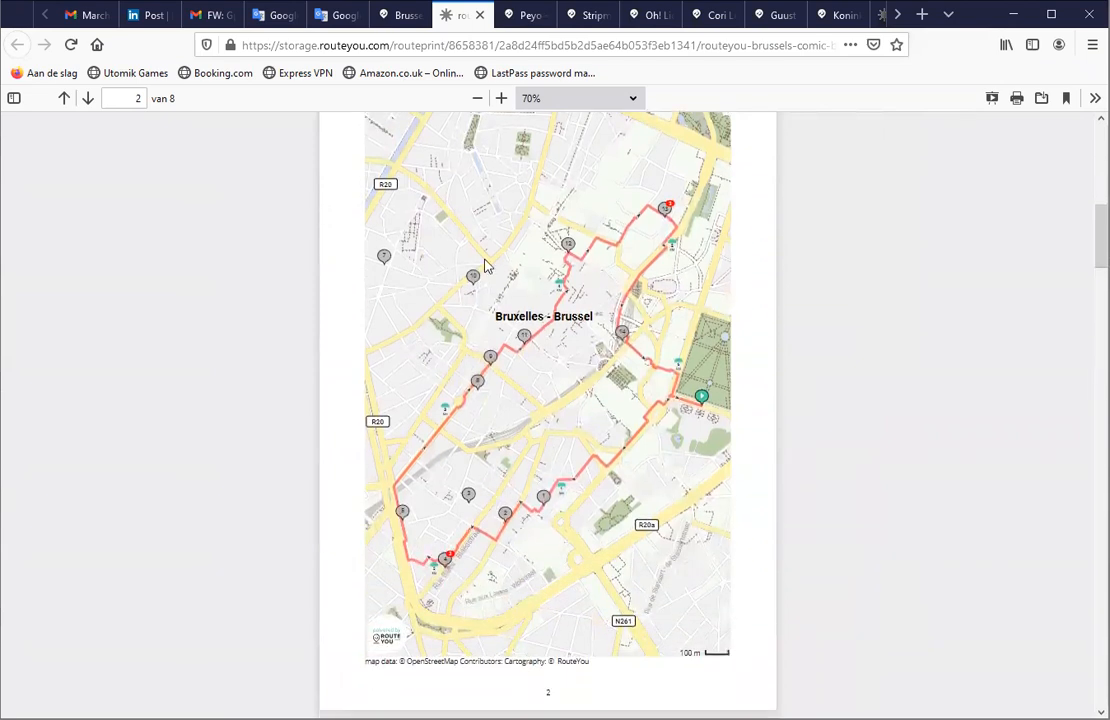
pyautogui.scroll(-10, 418, 557)
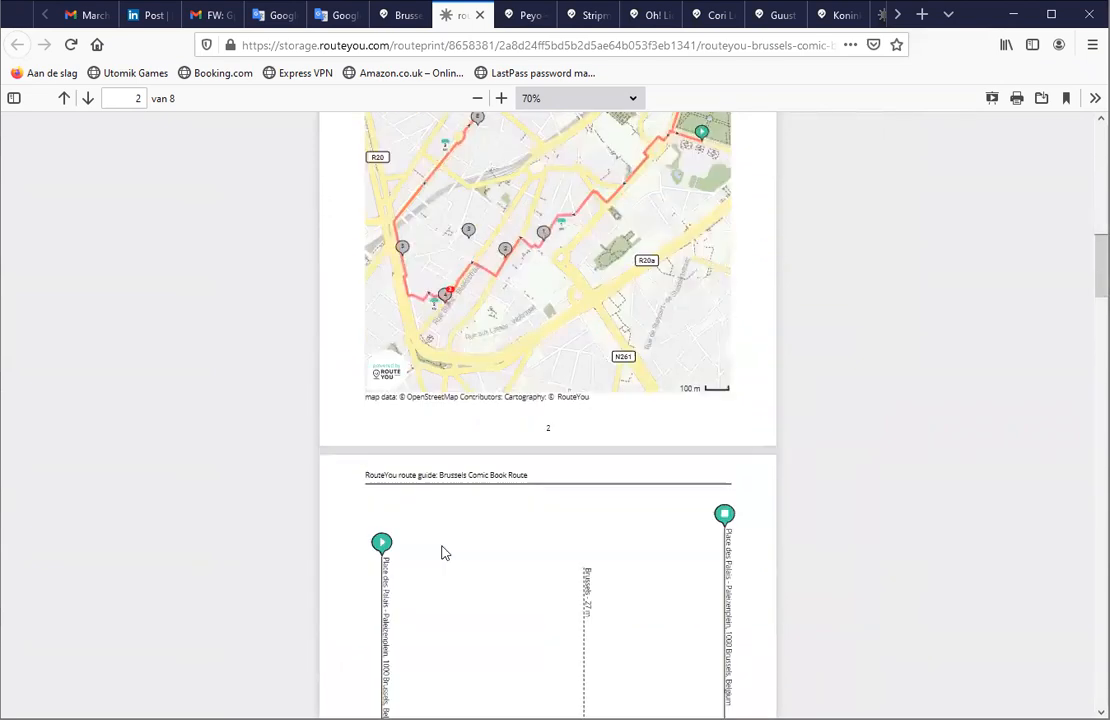
pyautogui.scroll(-9, 449, 543)
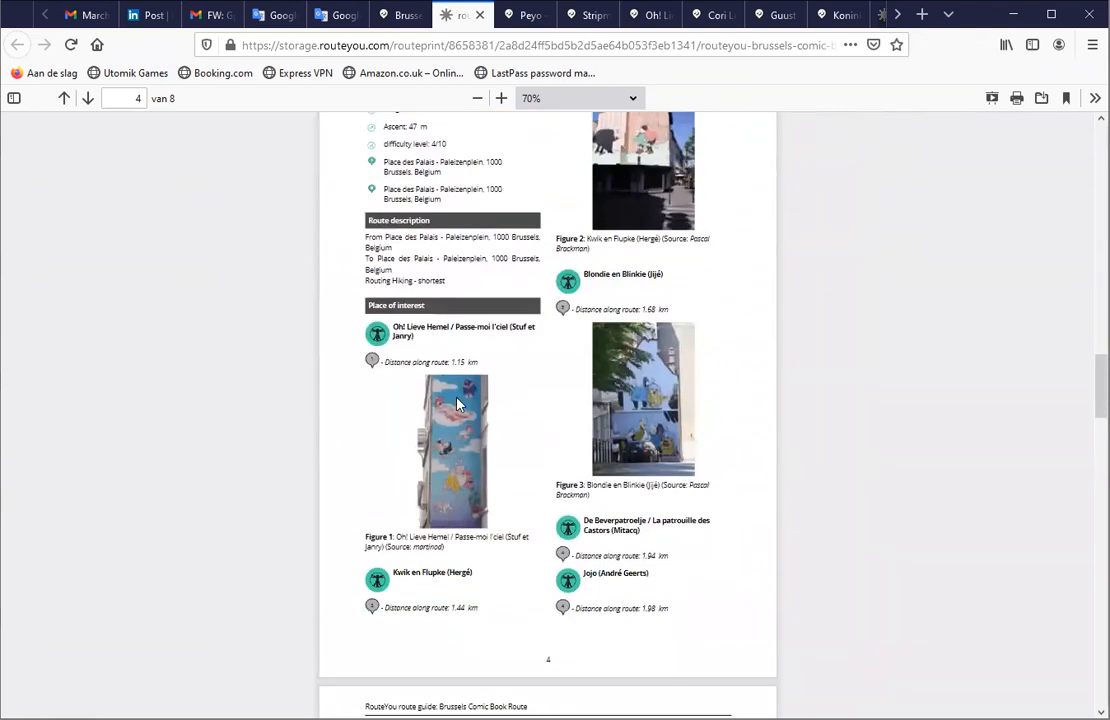
pyautogui.scroll(-8, 453, 416)
pyautogui.scroll(-10, 453, 416)
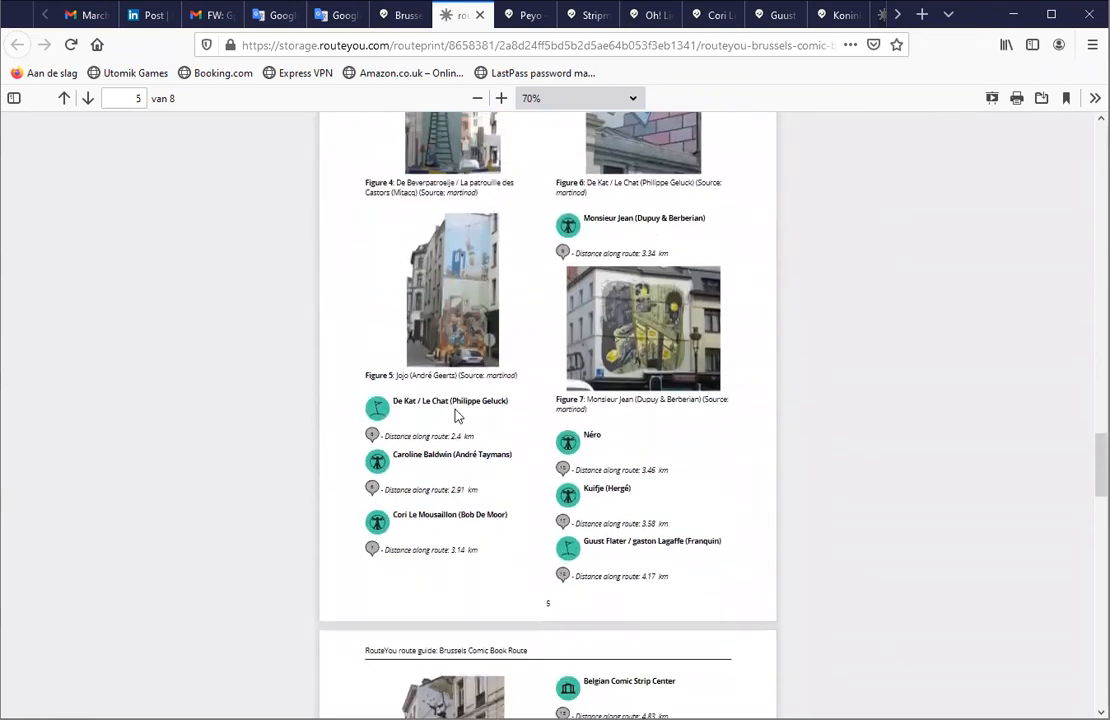
# Step: Examine the guide's Belgian Comic Strip Center entry, including its distance along the route, and the remaining pages up to the final QR code
pyautogui.scroll(-2, 590, 381)
pyautogui.moveTo(596, 216); pyautogui.dragTo(619, 267)
pyautogui.scroll(-2, 617, 272)
pyautogui.scroll(4, 604, 340)
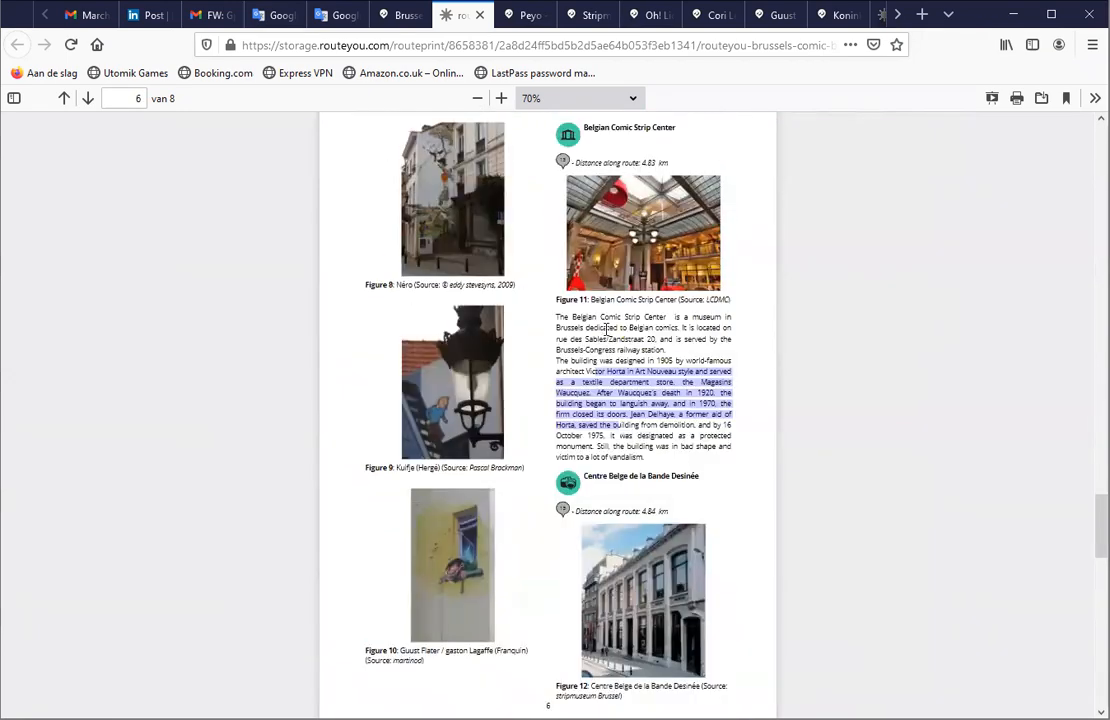
pyautogui.scroll(4, 607, 299)
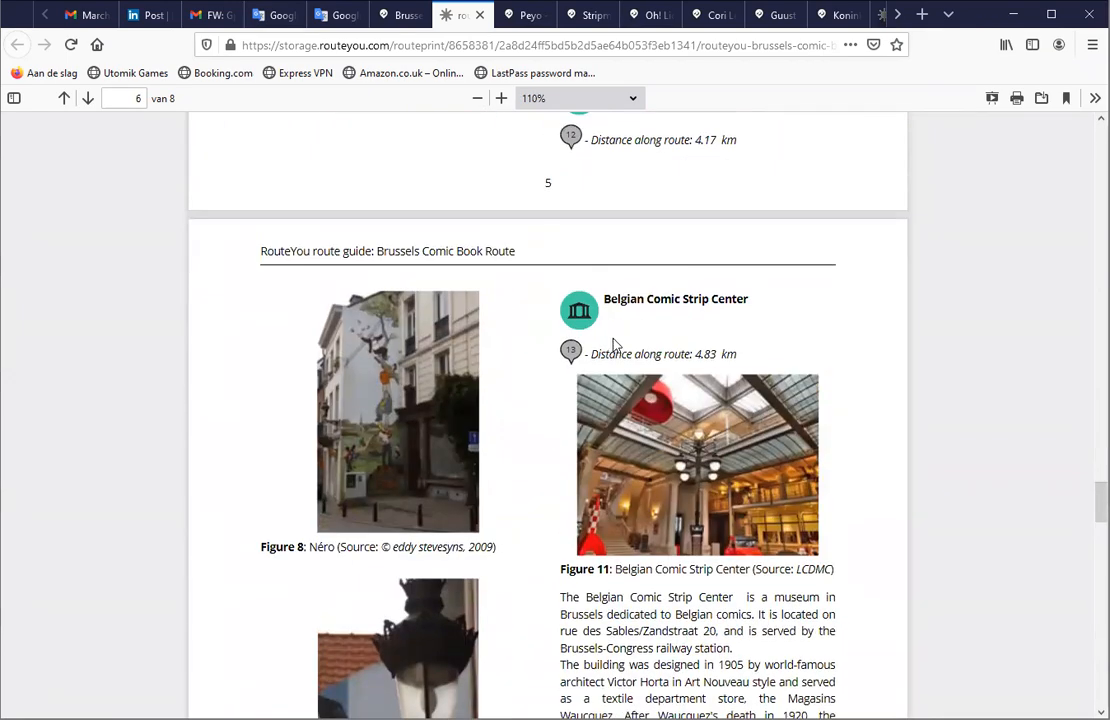
pyautogui.moveTo(613, 304); pyautogui.dragTo(750, 318)
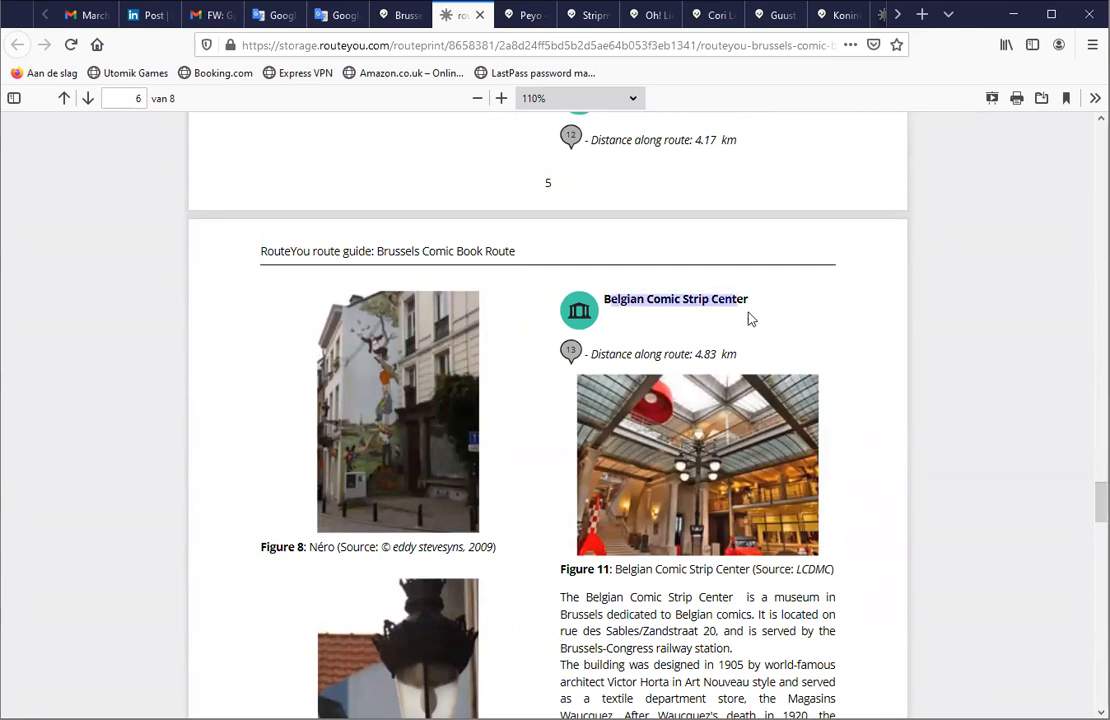
pyautogui.click(700, 354)
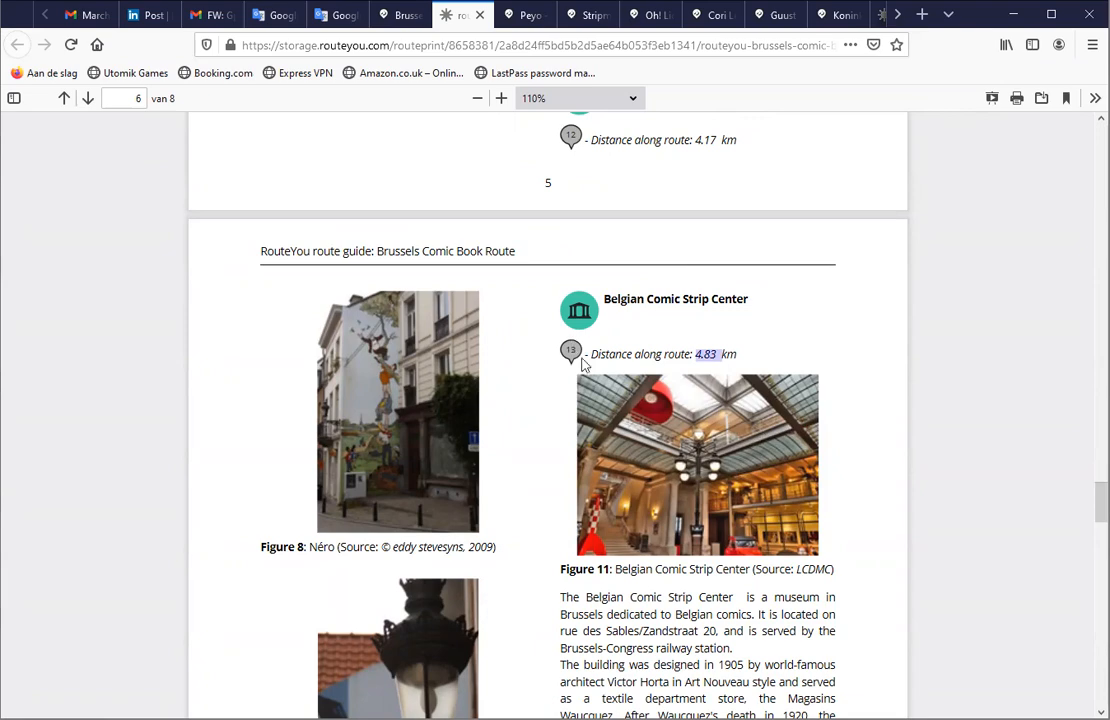
pyautogui.scroll(-10, 592, 418)
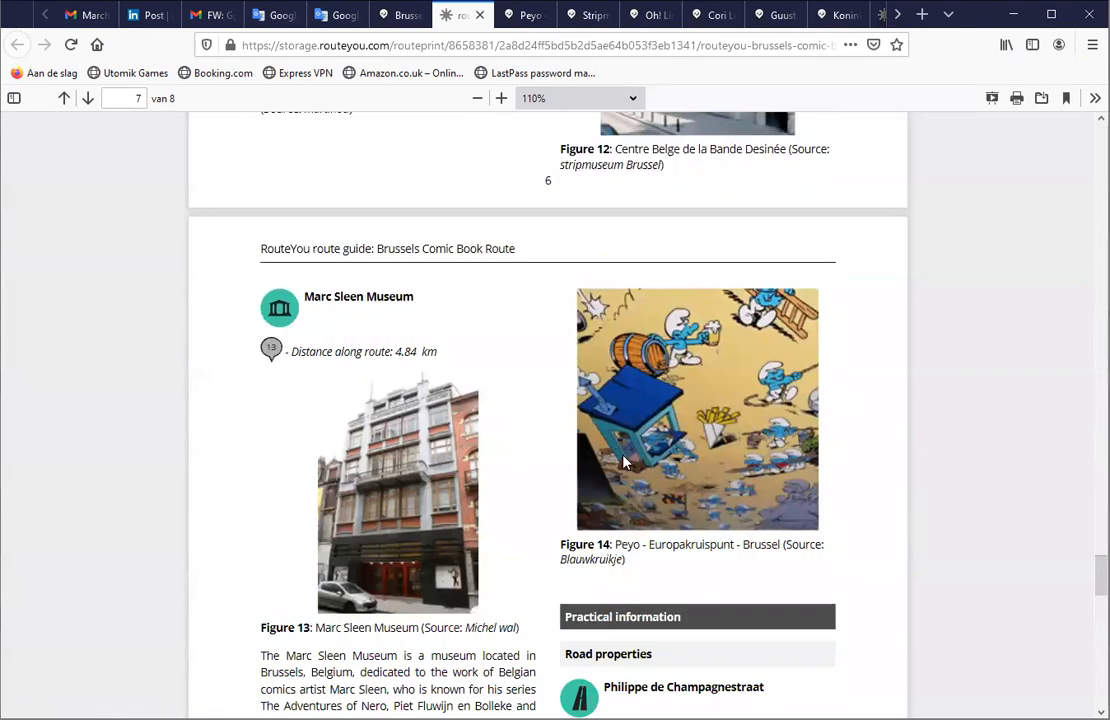
pyautogui.scroll(-5, 595, 425)
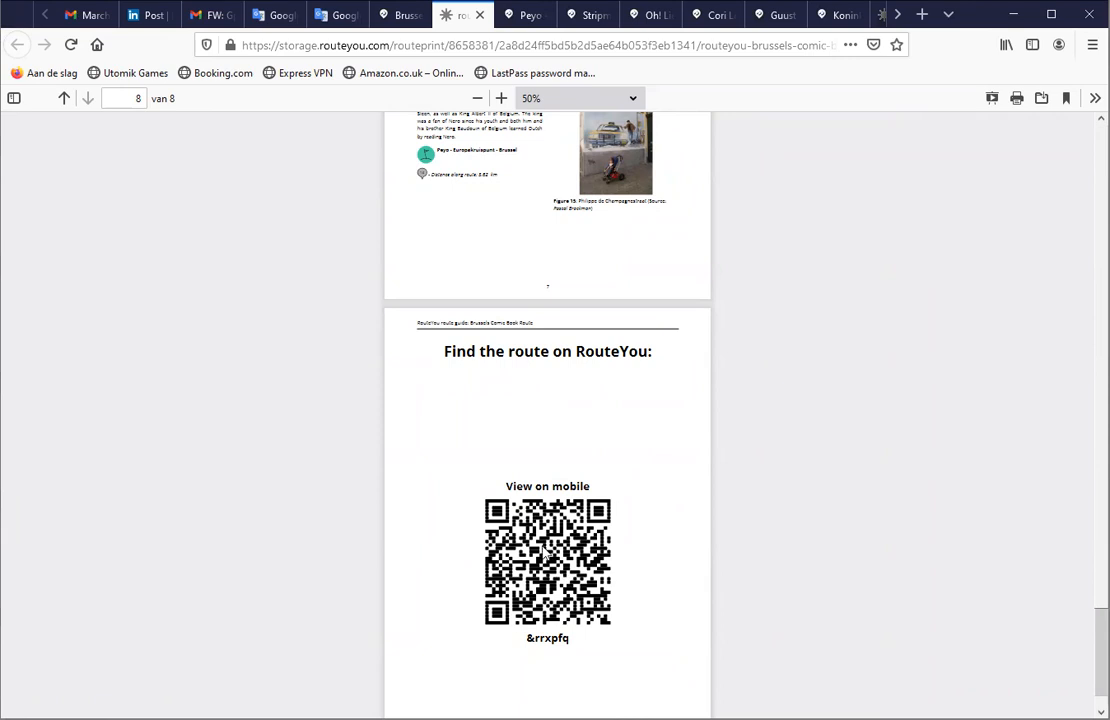
# Step: Skim the guide from its last page back to the overview map on page 2
pyautogui.scroll(4, 560, 412)
pyautogui.scroll(10, 642, 527)
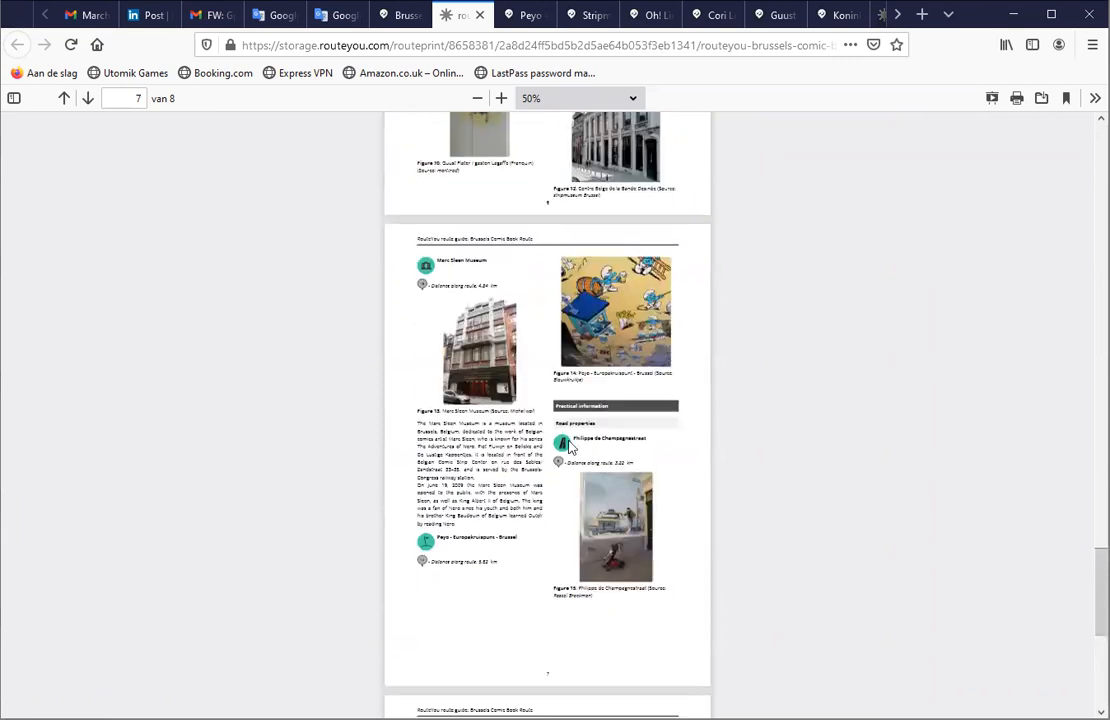
pyautogui.scroll(20, 598, 407)
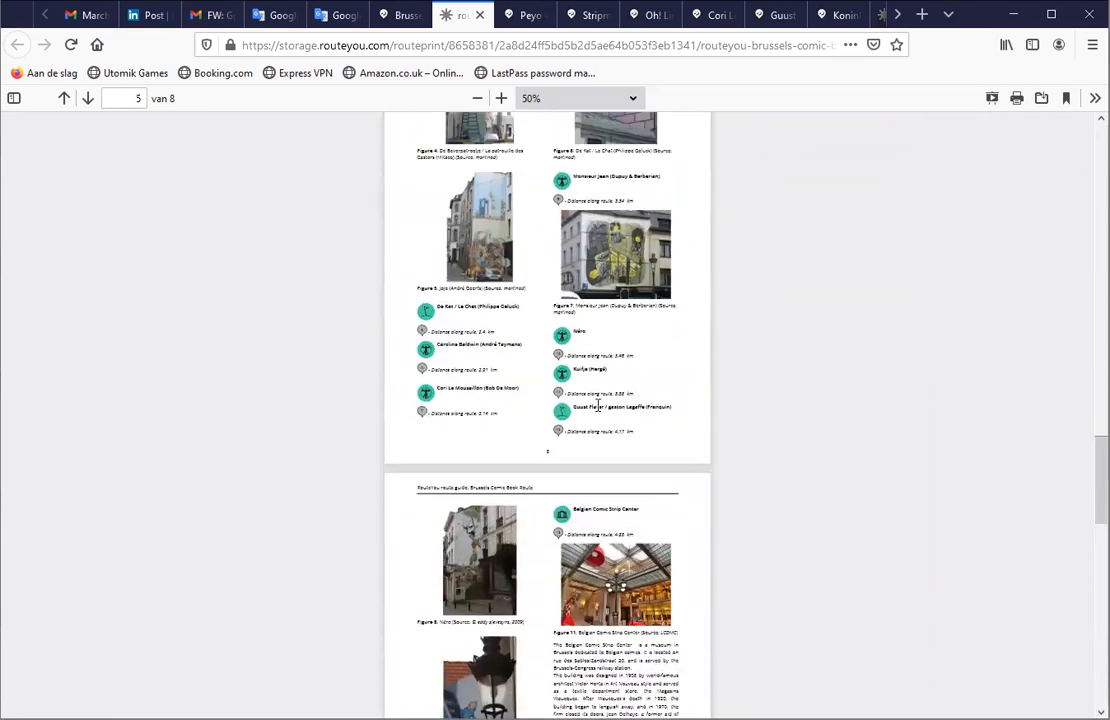
pyautogui.scroll(4, 598, 412)
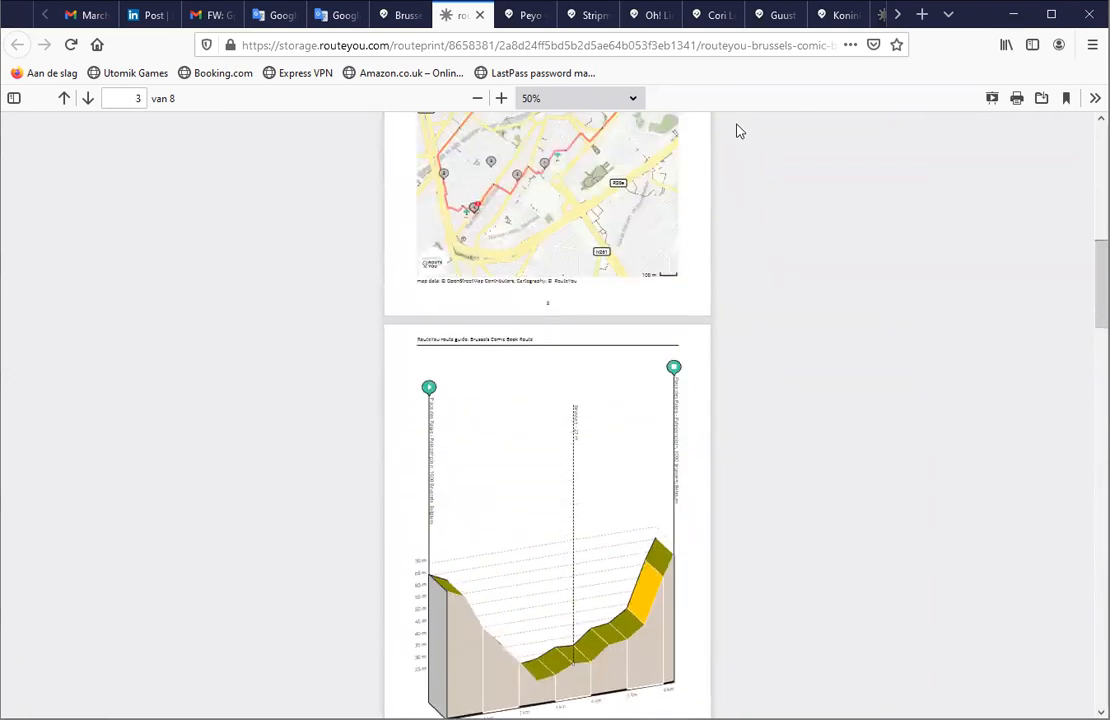
pyautogui.scroll(10, 556, 487)
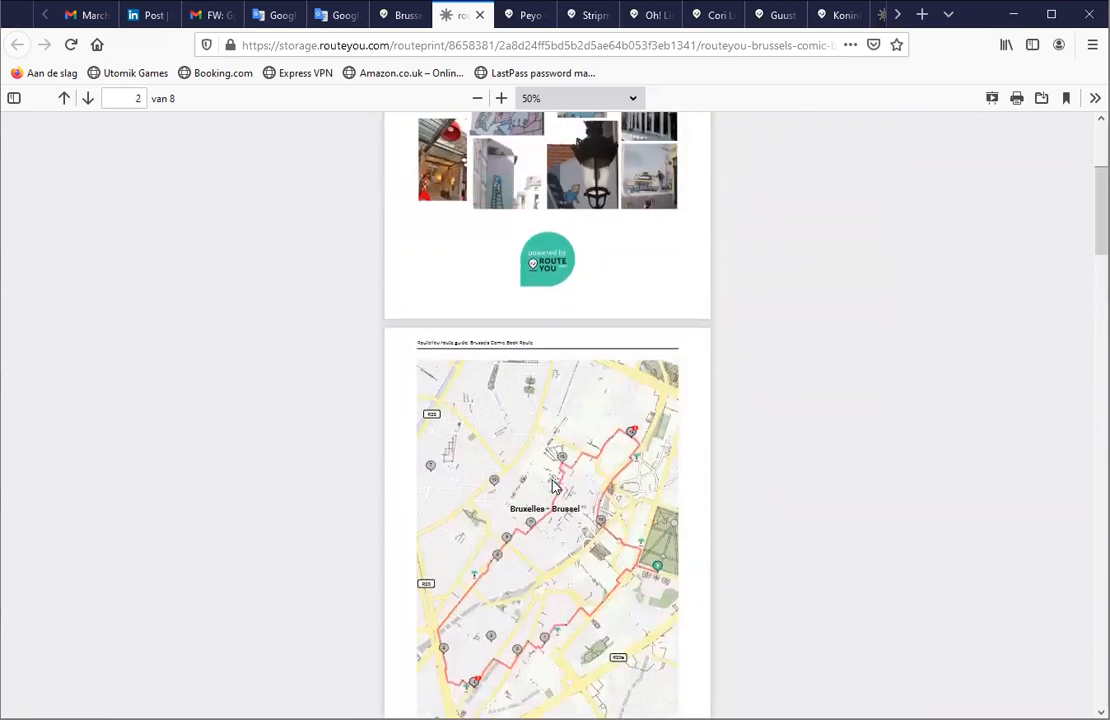
# Step: Return to the route page, dismiss the file download prompt and start creating a new route
pyautogui.click(396, 15)
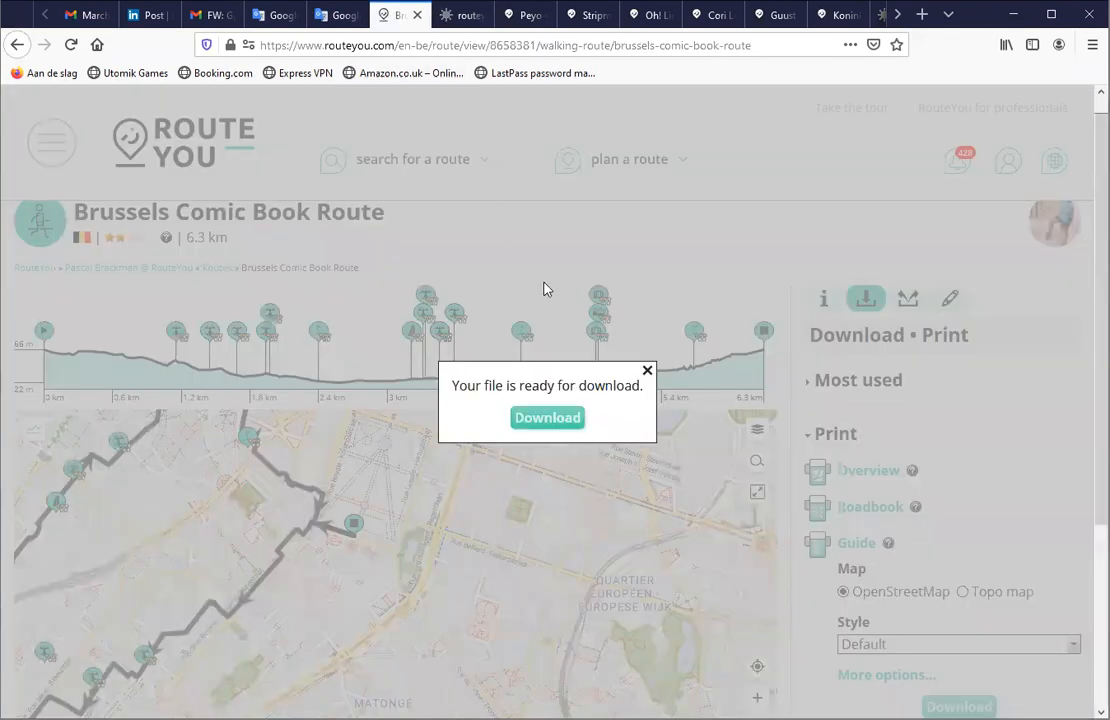
pyautogui.click(647, 370)
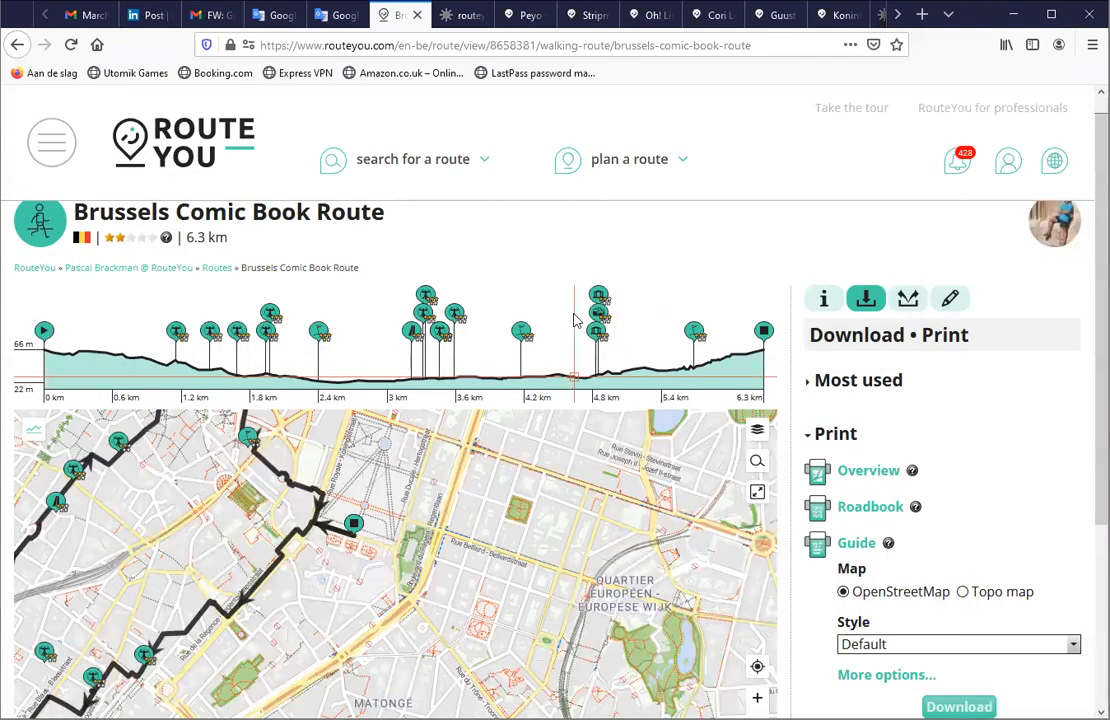
pyautogui.moveTo(637, 166)
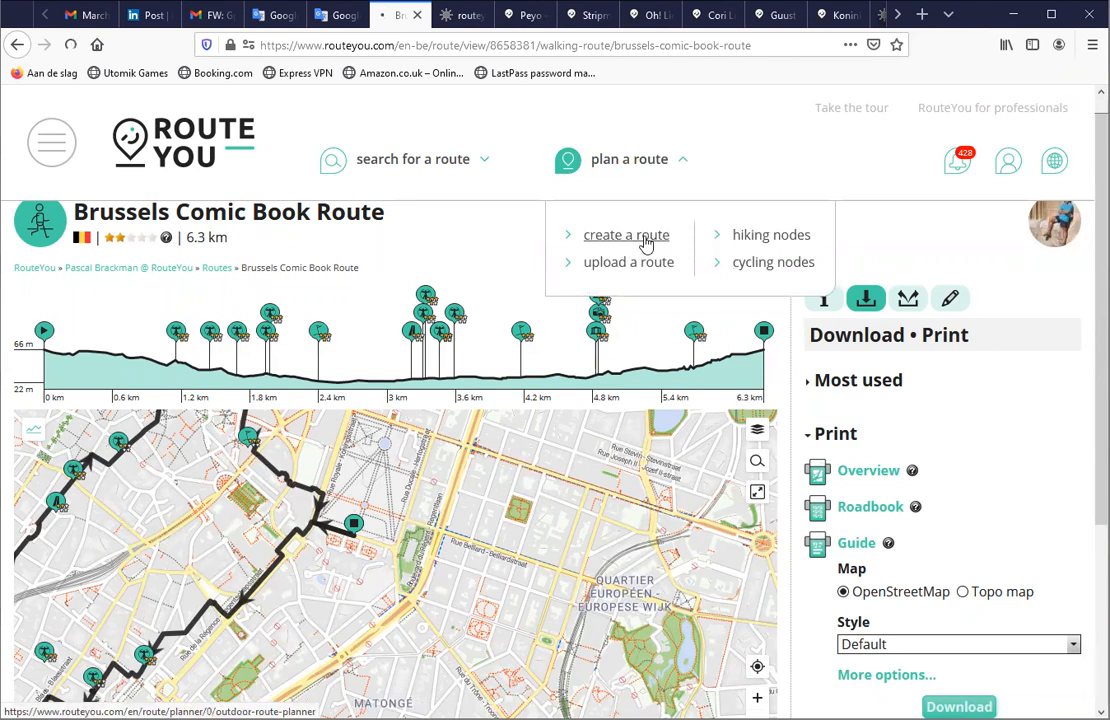
pyautogui.click(647, 240)
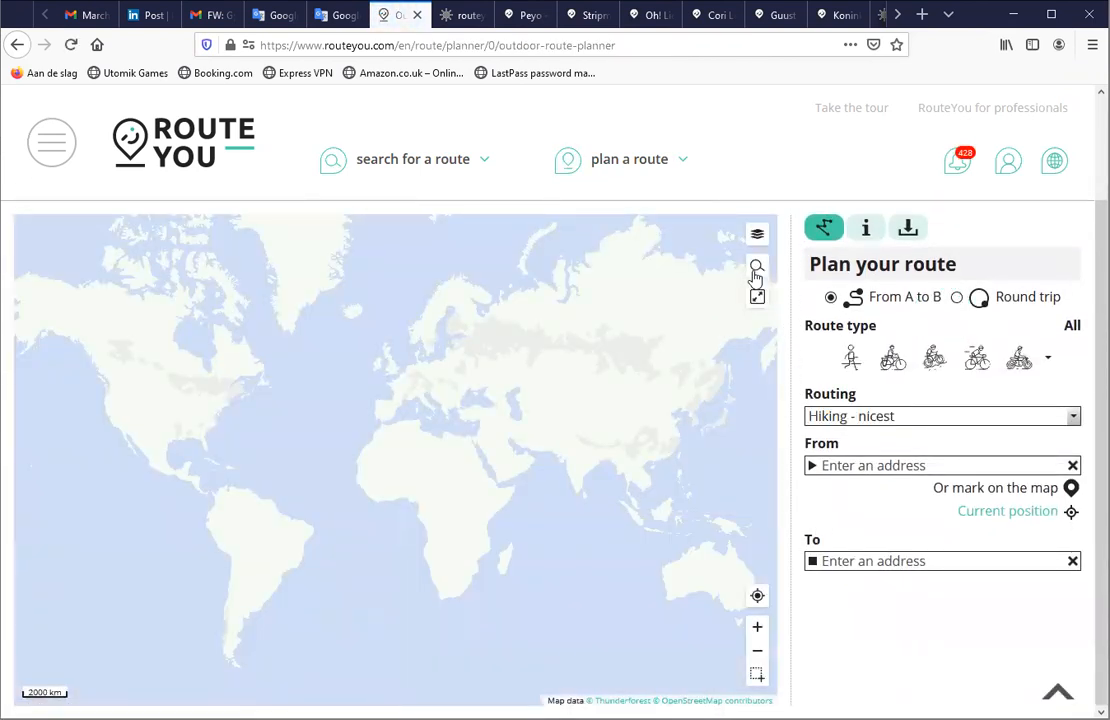
# Step: Search the planner map for Brussels and focus on the city centre
pyautogui.click(756, 270)
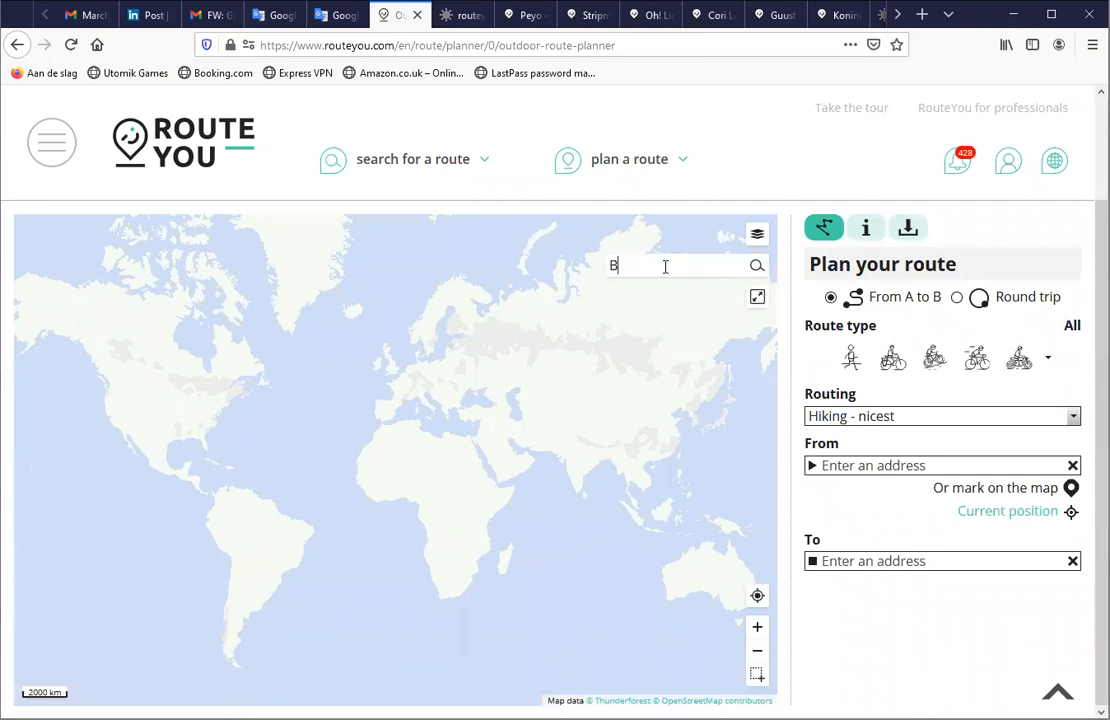
pyautogui.press('Return')
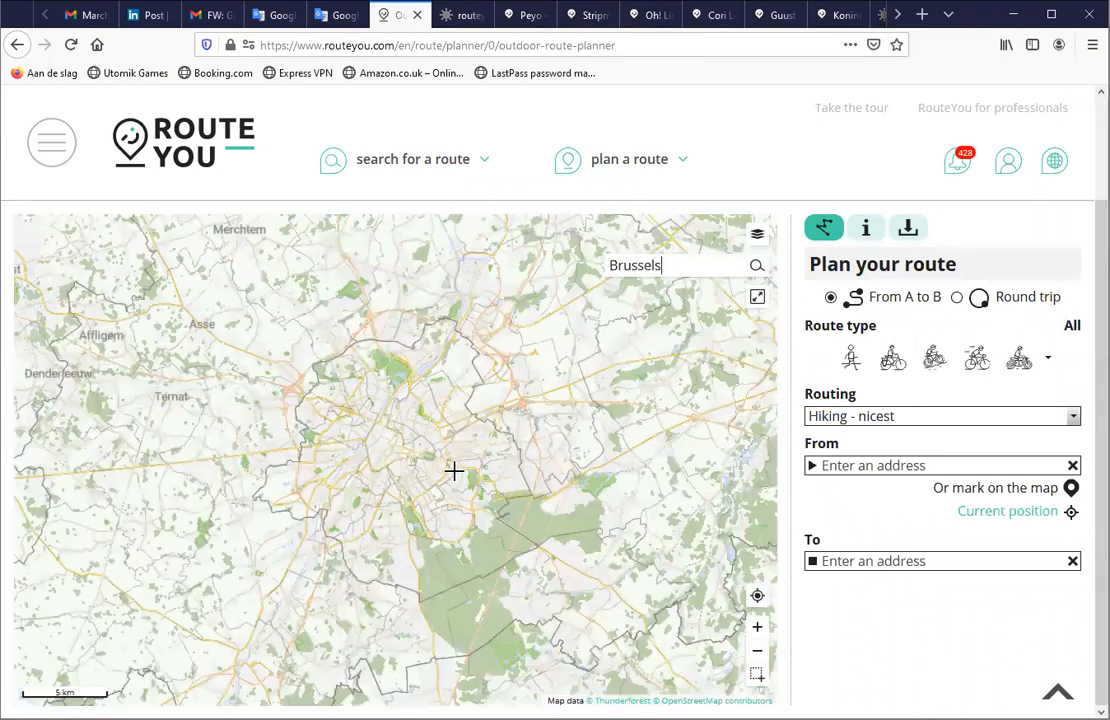
pyautogui.scroll(1, 375, 445)
pyautogui.scroll(2, 471, 451)
pyautogui.scroll(-2, 471, 451)
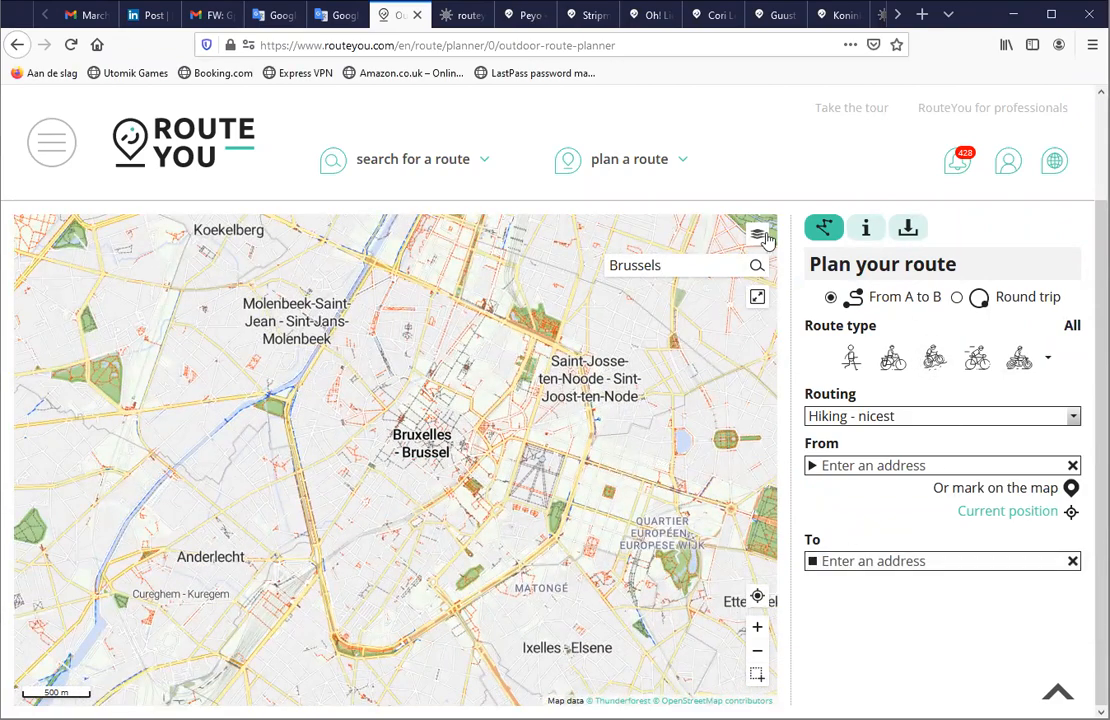
# Step: Set the new route's type to Walking route and its routing to Hiking - shortest
pyautogui.click(851, 358)
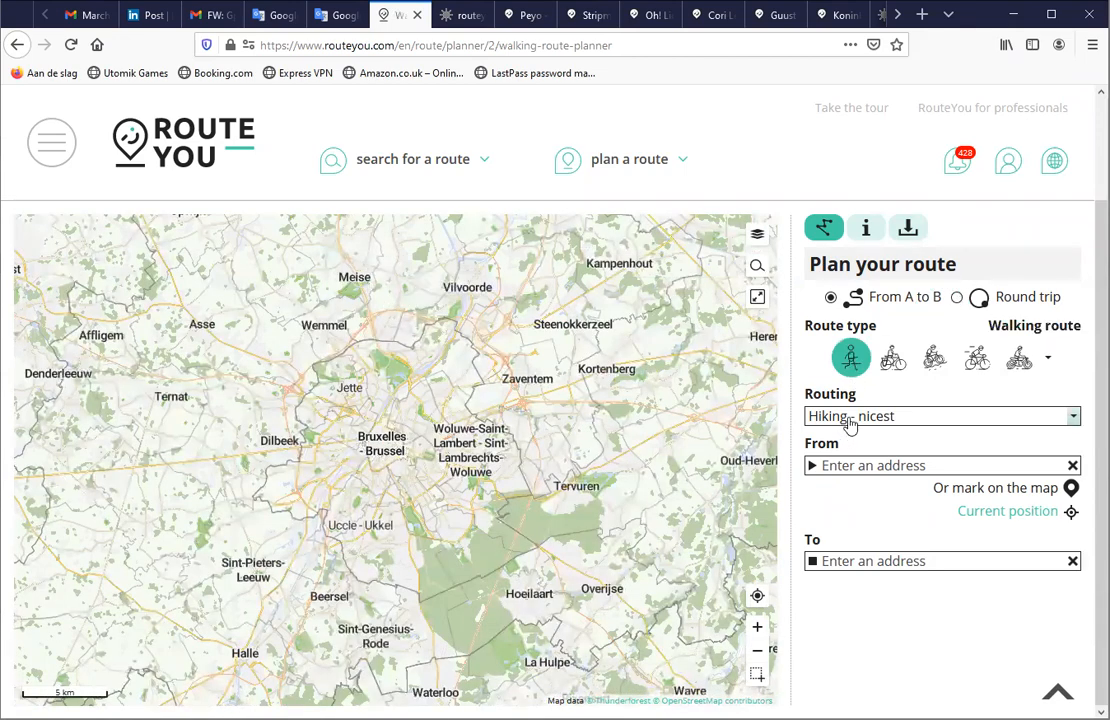
pyautogui.click(849, 416)
pyautogui.click(885, 470)
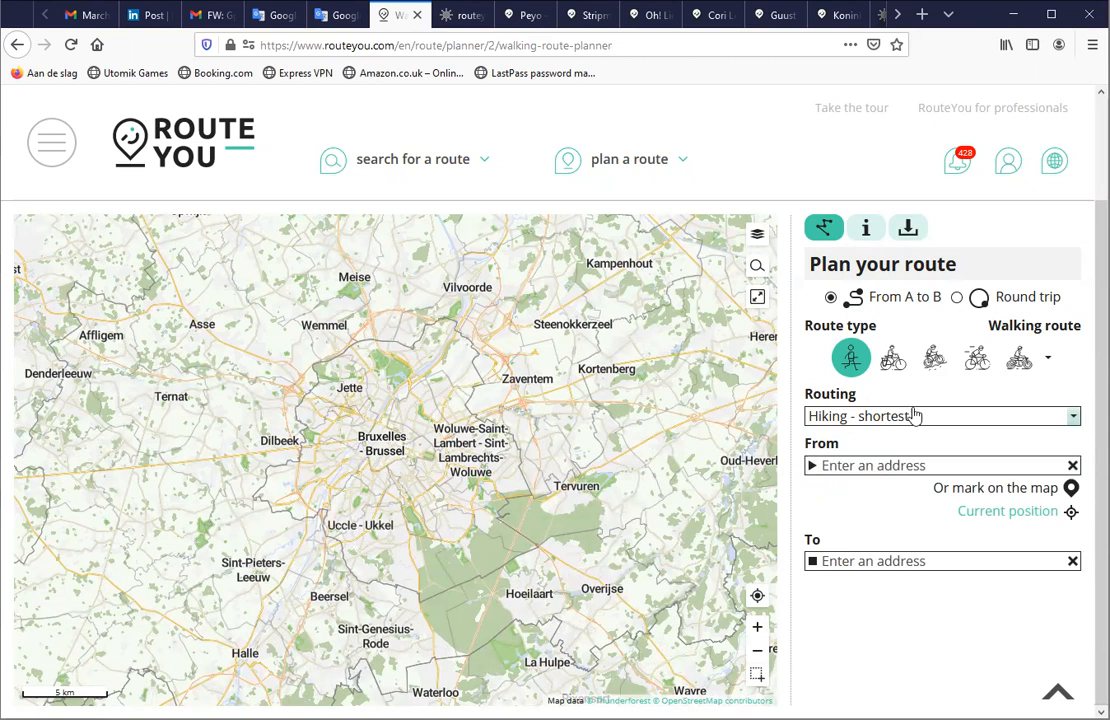
# Step: Show places of interest on the planner map and filter them to the Museum type
pyautogui.click(757, 241)
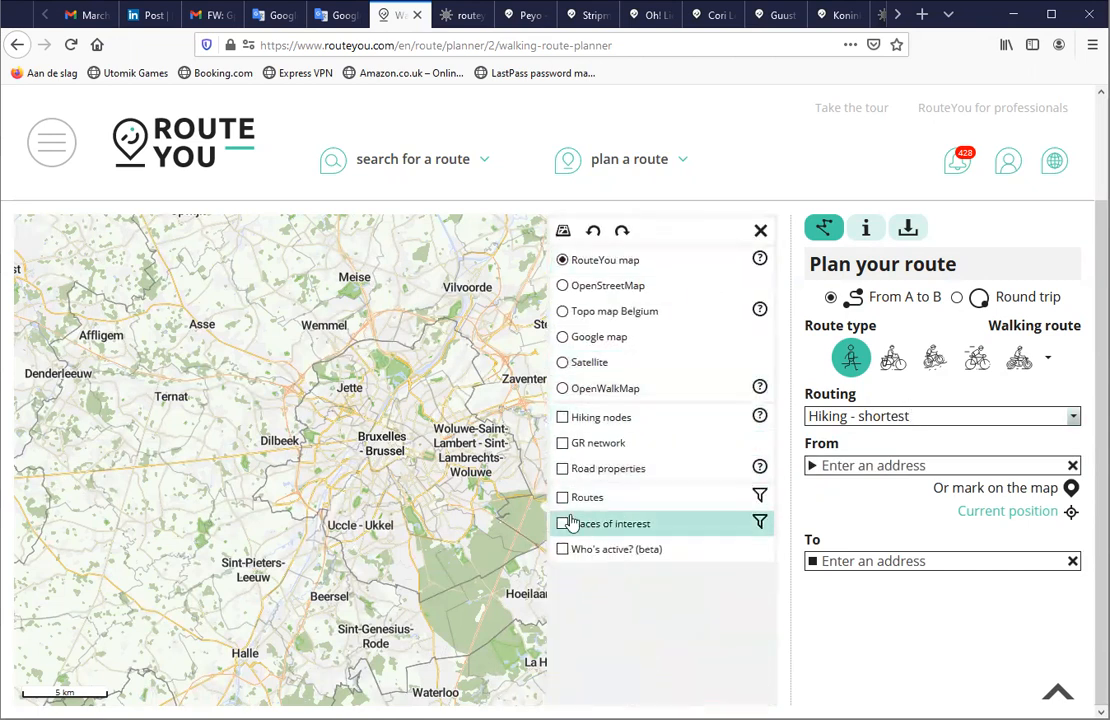
pyautogui.click(563, 526)
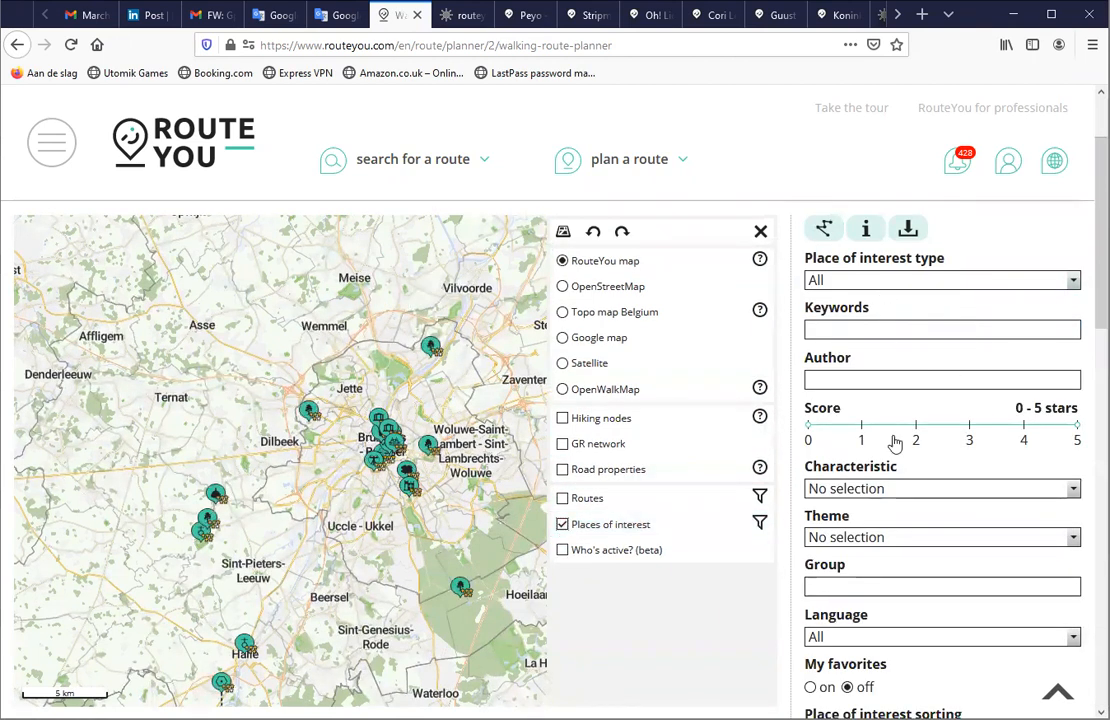
pyautogui.click(895, 282)
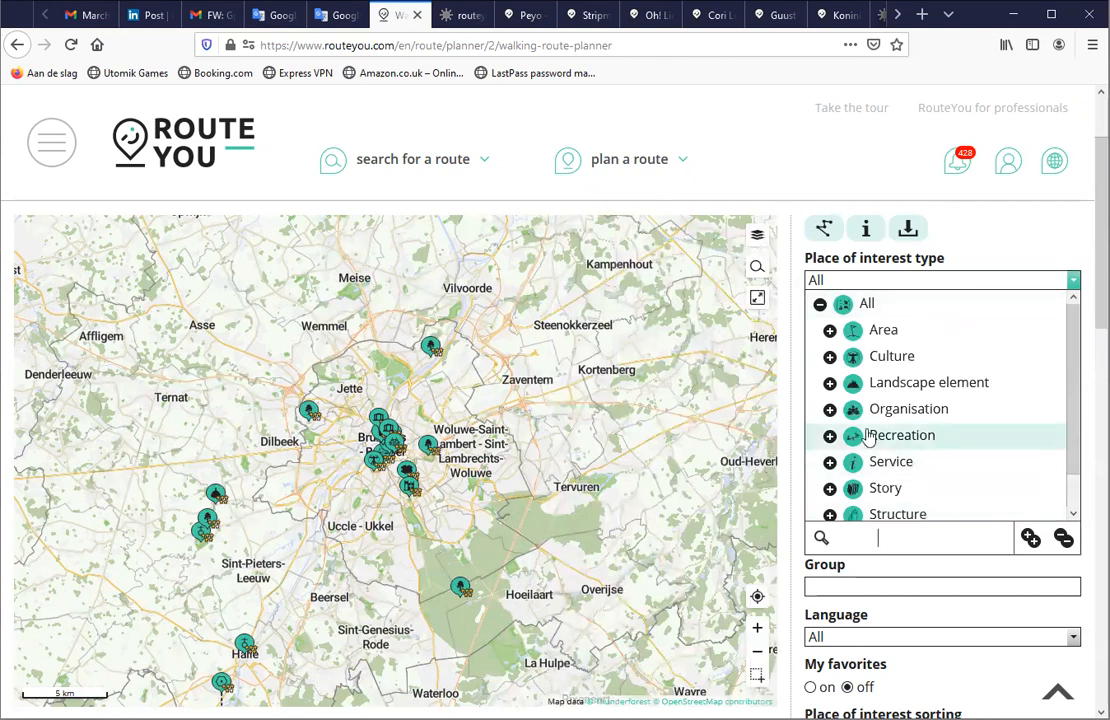
pyautogui.scroll(-1, 872, 436)
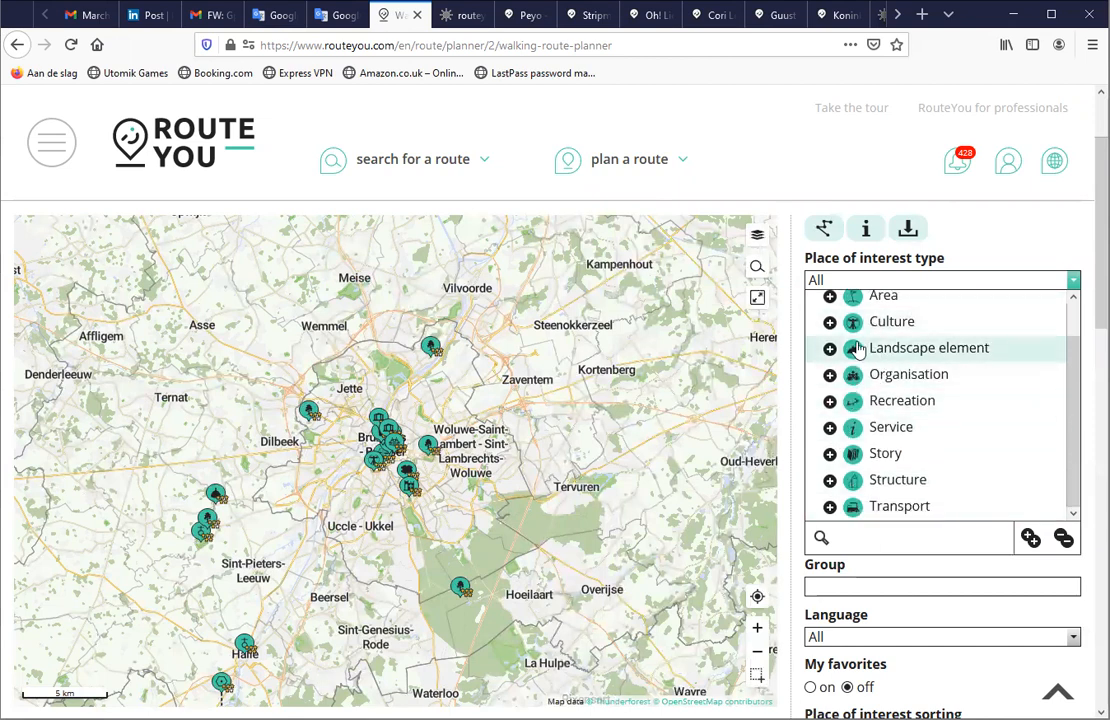
pyautogui.click(889, 545)
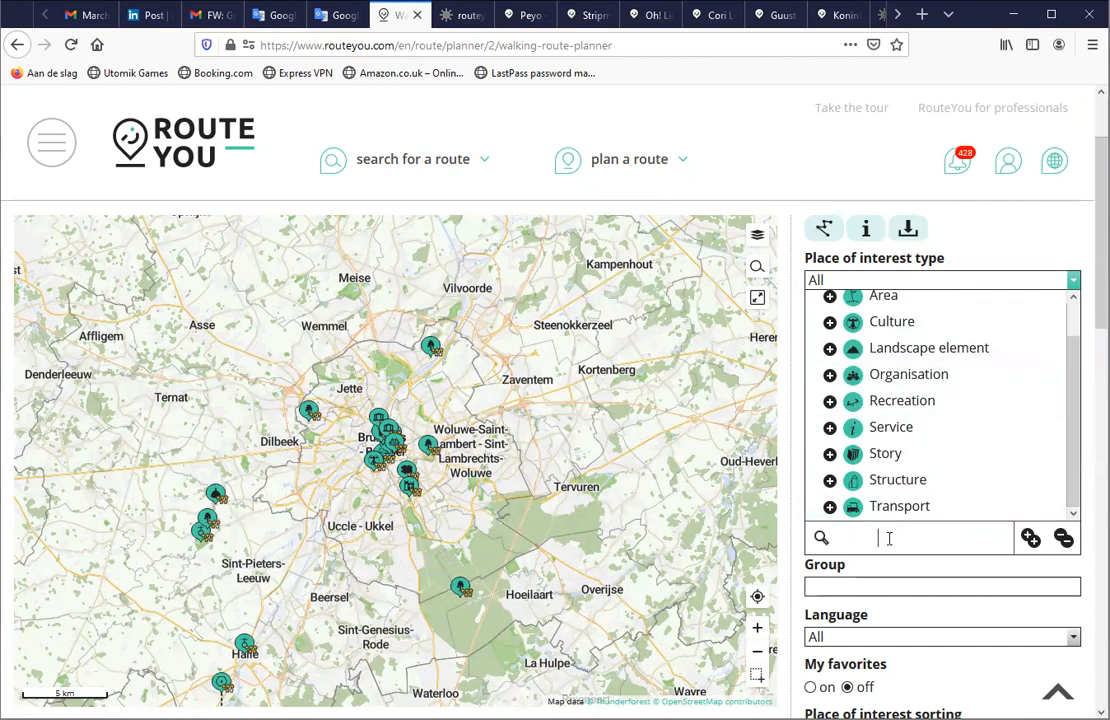
pyautogui.write('Mus')
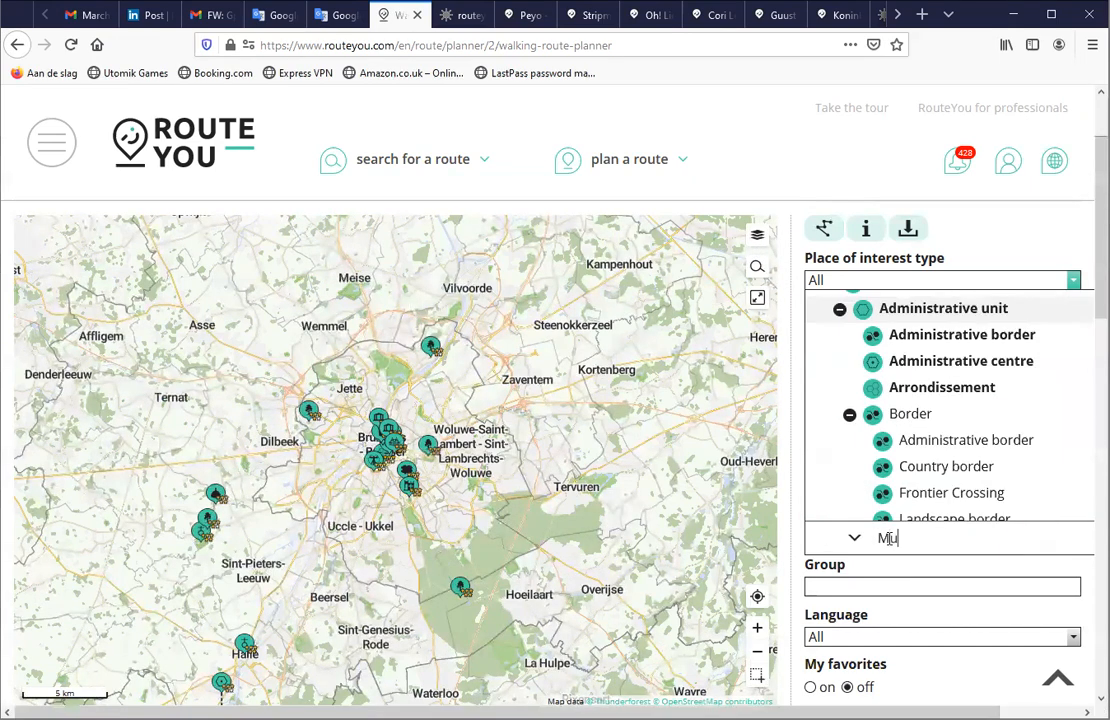
pyautogui.write('e')
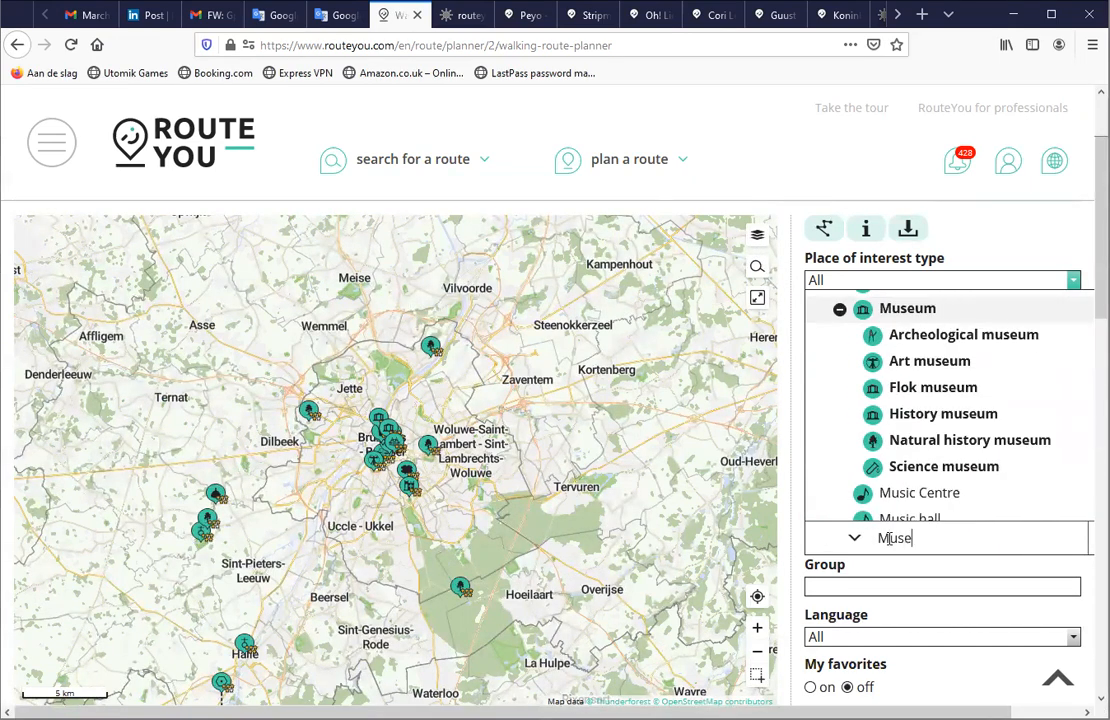
pyautogui.write('um')
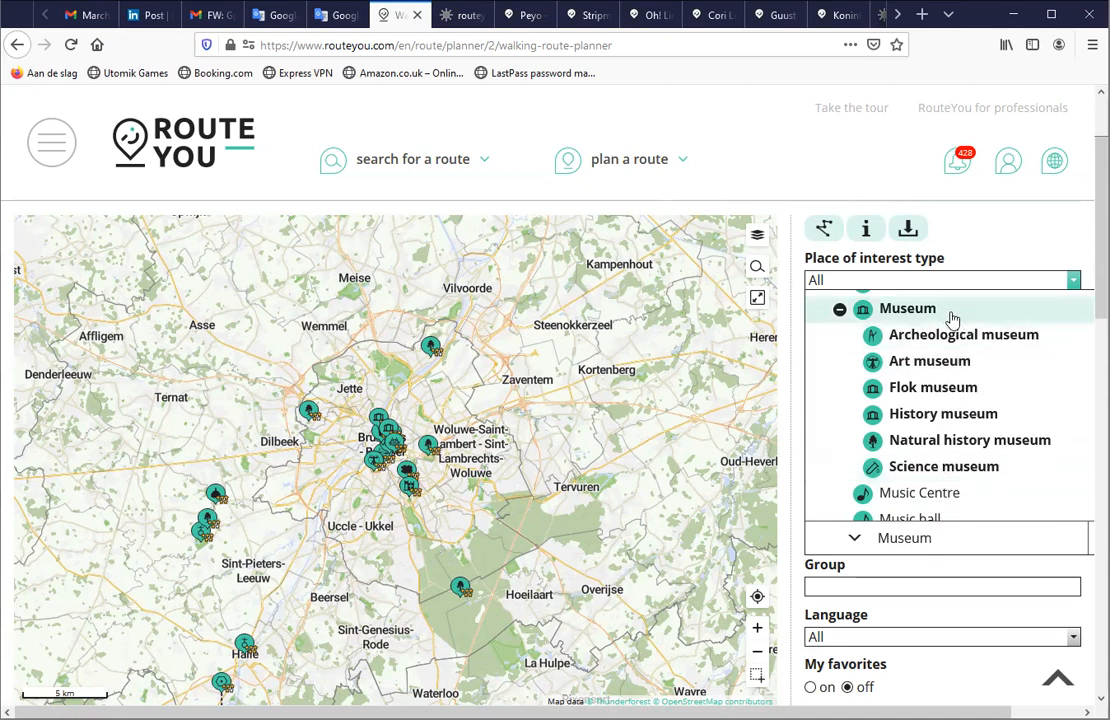
pyautogui.click(908, 310)
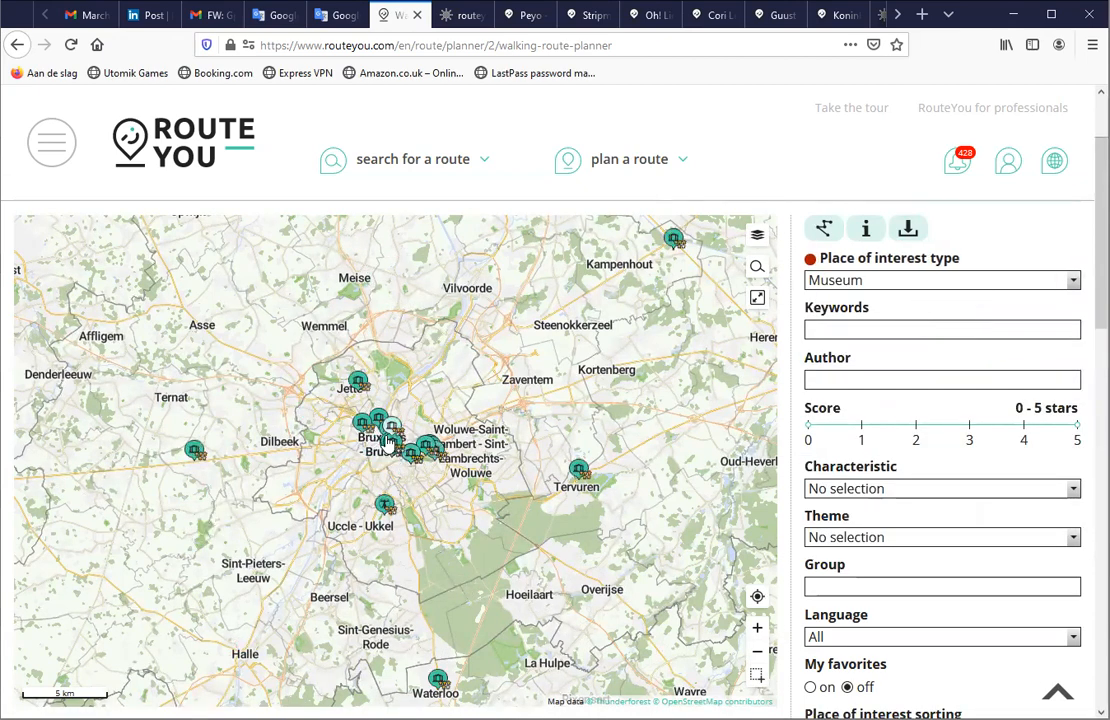
# Step: Start the route at the Horta huis & Horta museum in Saint-Gilles by planning via this place of interest
pyautogui.scroll(3, 421, 367)
pyautogui.moveTo(370, 347); pyautogui.dragTo(396, 450)
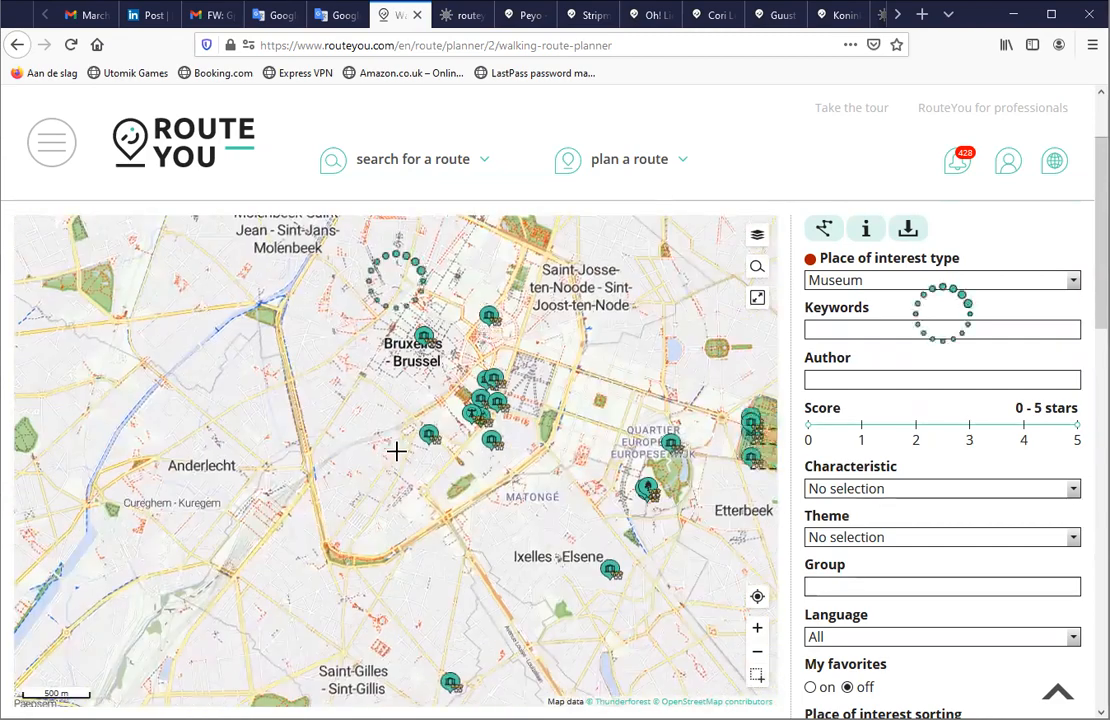
pyautogui.scroll(2, 396, 450)
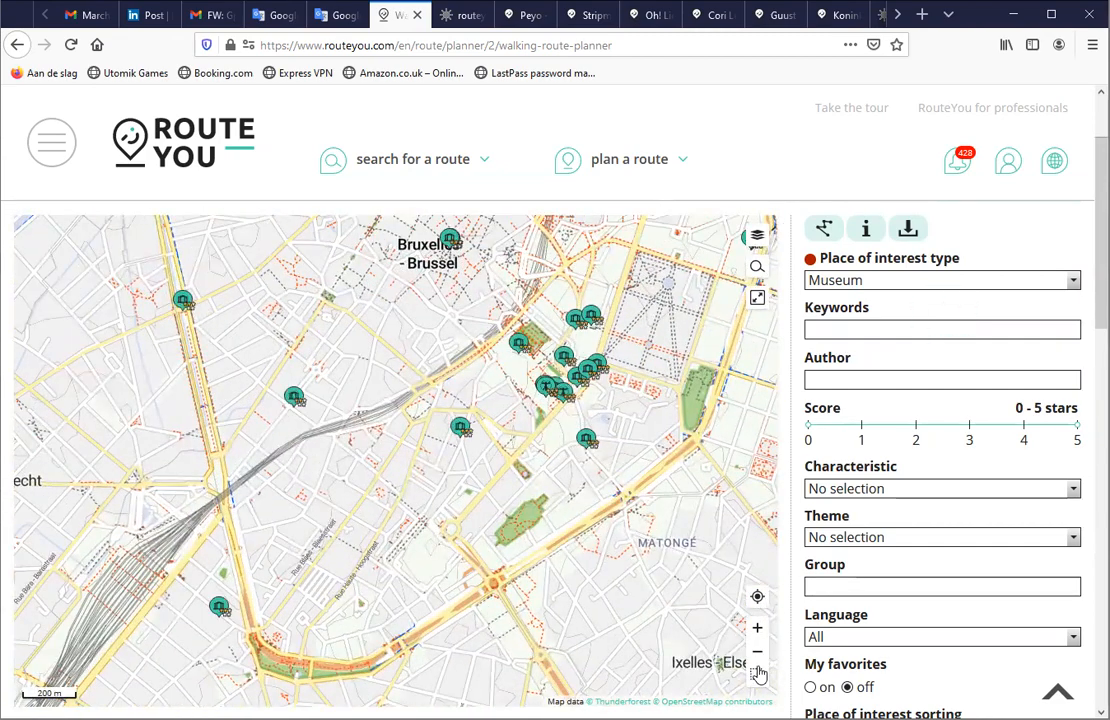
pyautogui.click(758, 674)
pyautogui.moveTo(208, 385); pyautogui.dragTo(488, 633)
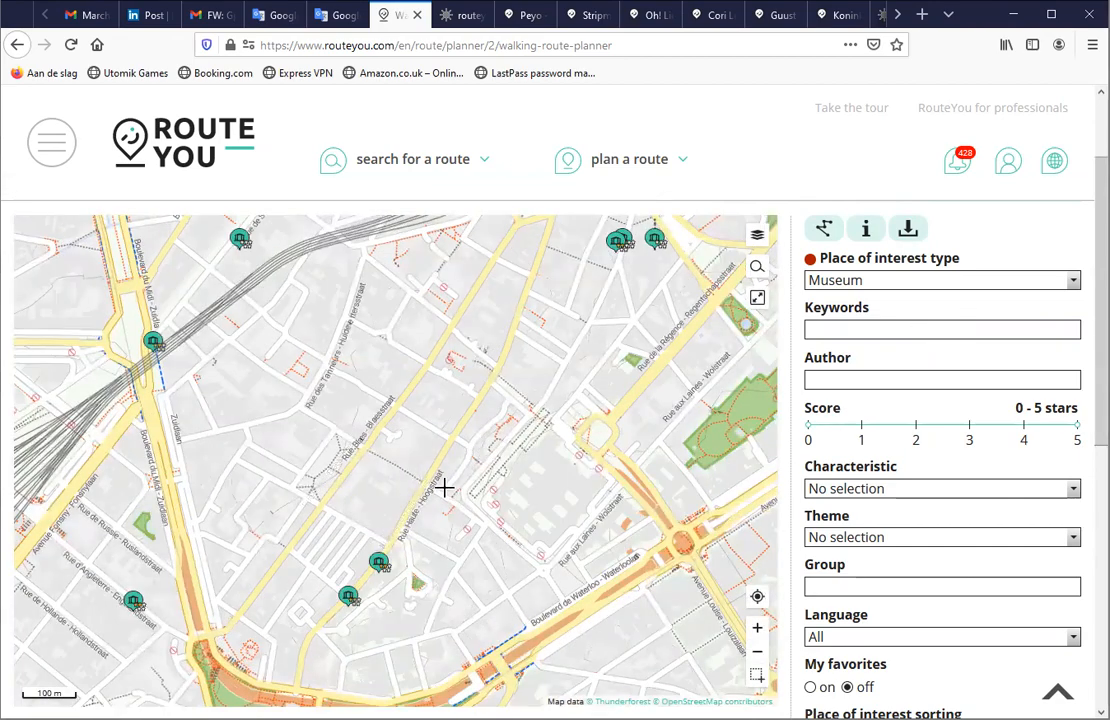
pyautogui.scroll(-2, 452, 520)
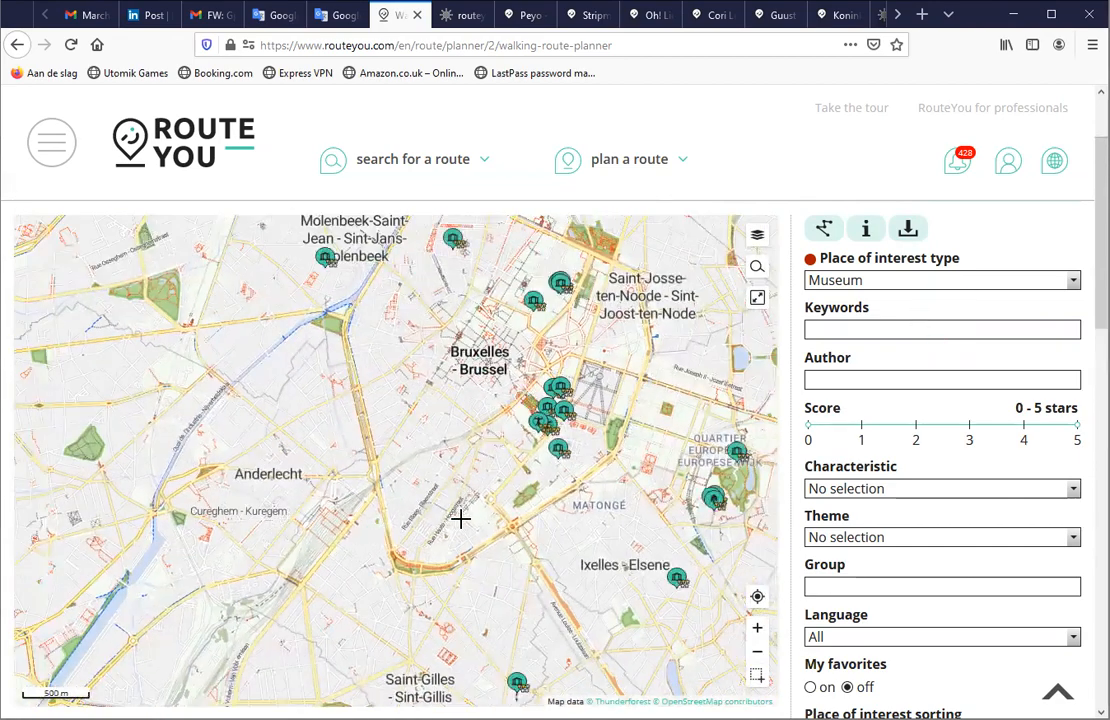
pyautogui.scroll(-1, 530, 528)
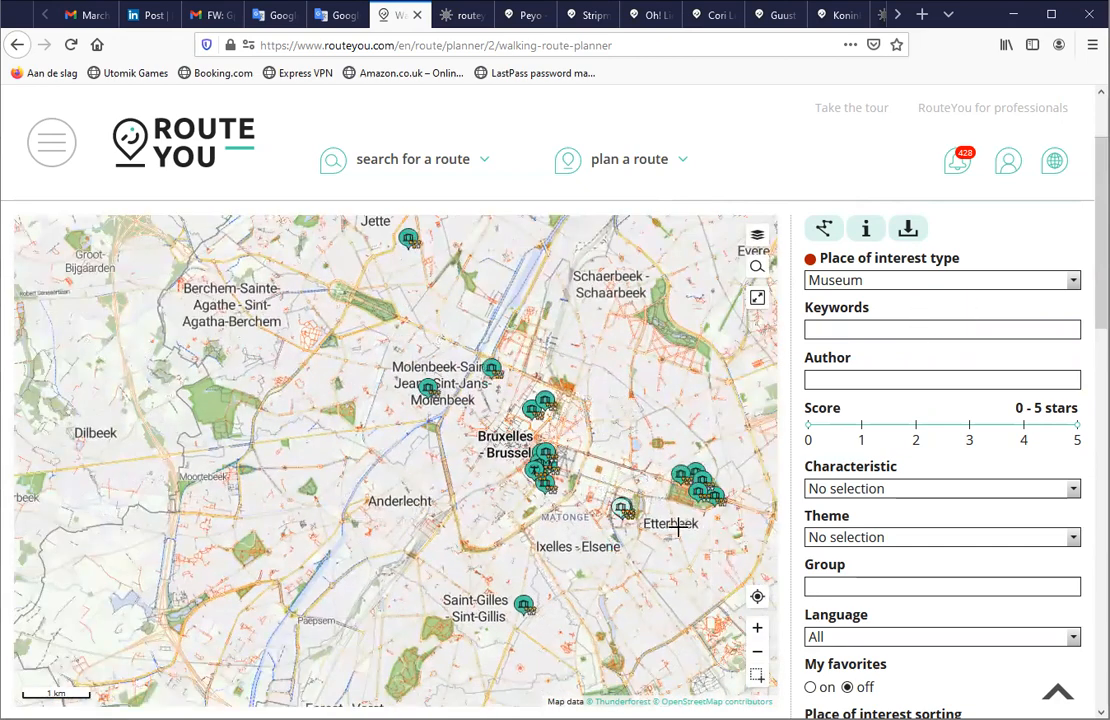
pyautogui.click(524, 608)
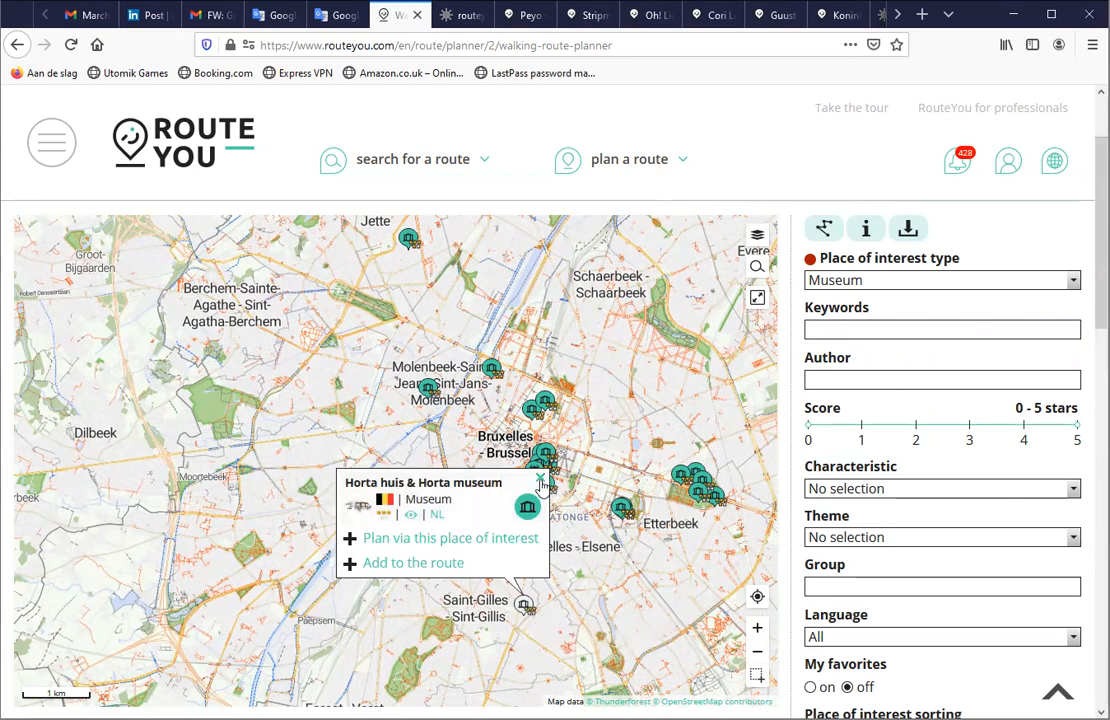
pyautogui.scroll(-3, 955, 636)
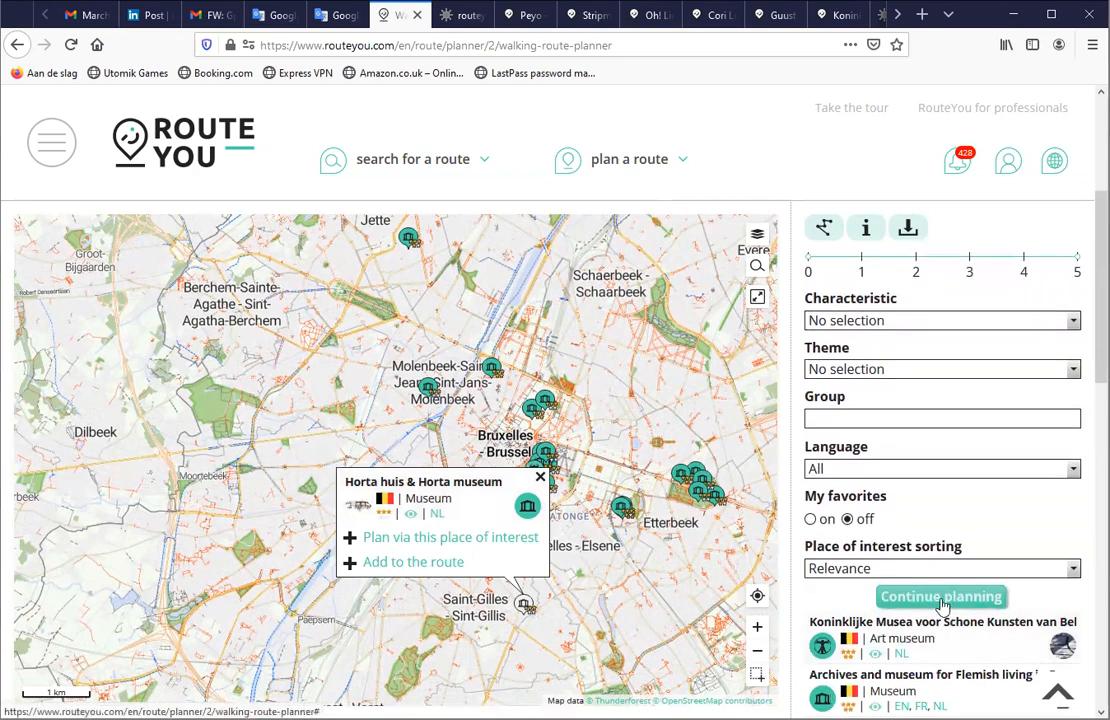
pyautogui.click(941, 597)
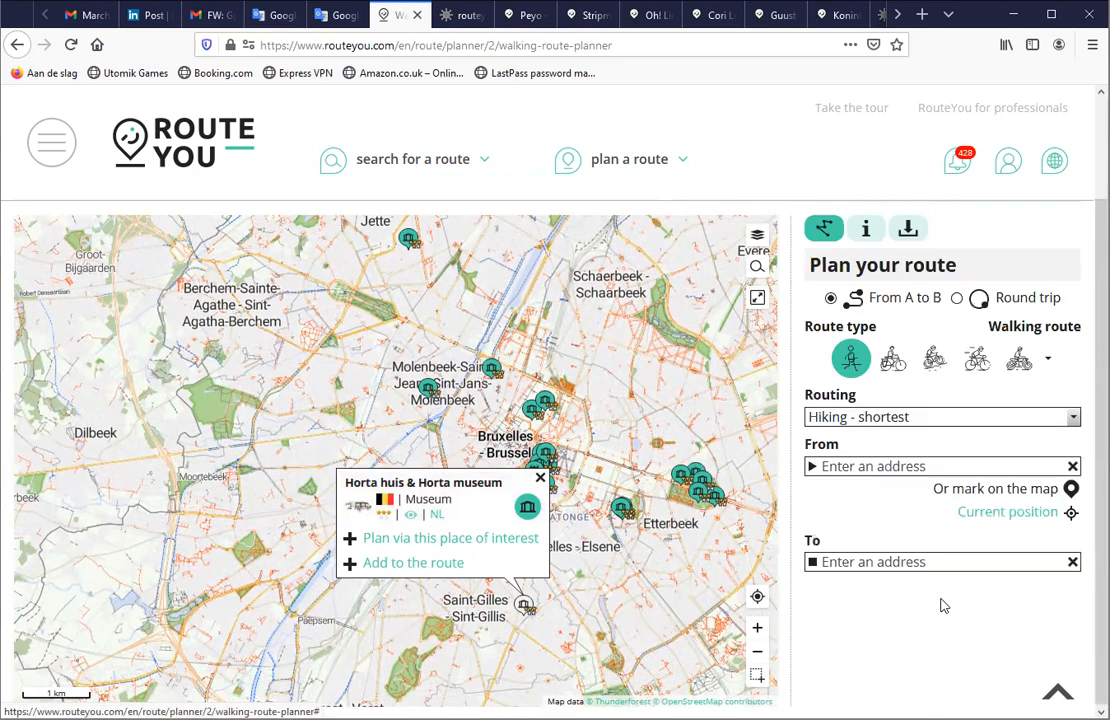
pyautogui.click(447, 549)
# Step: Extend the route via the Wiertz Museum and on to the Huis van de Europese Geschieden
pyautogui.scroll(1, 575, 513)
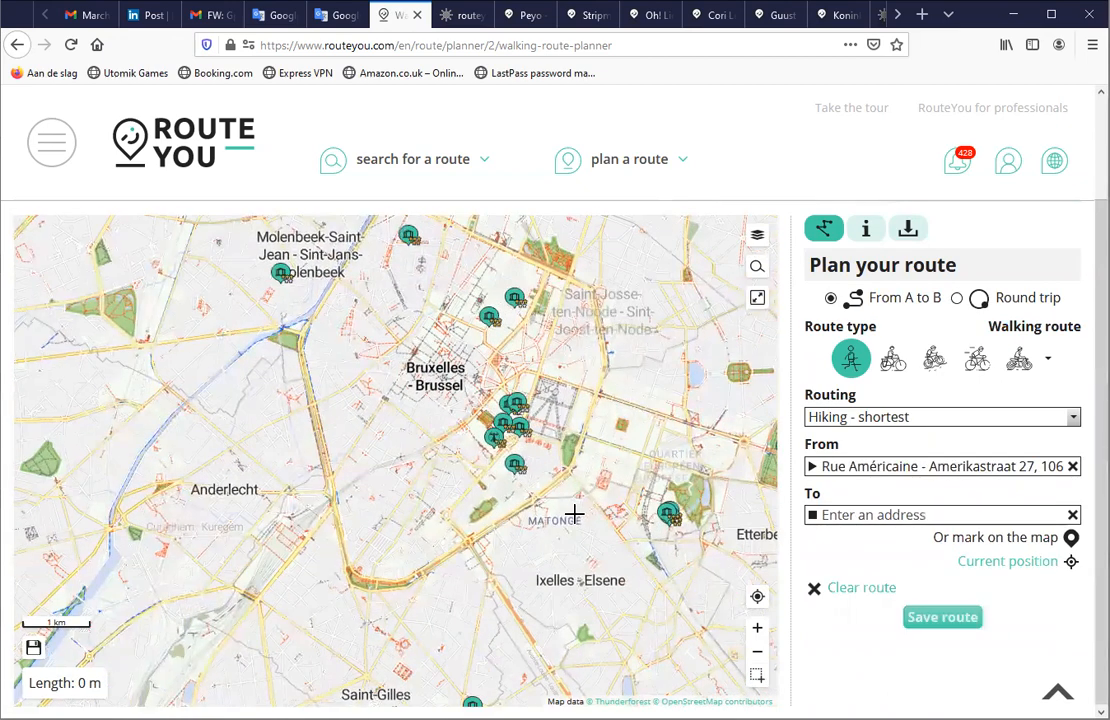
pyautogui.click(668, 513)
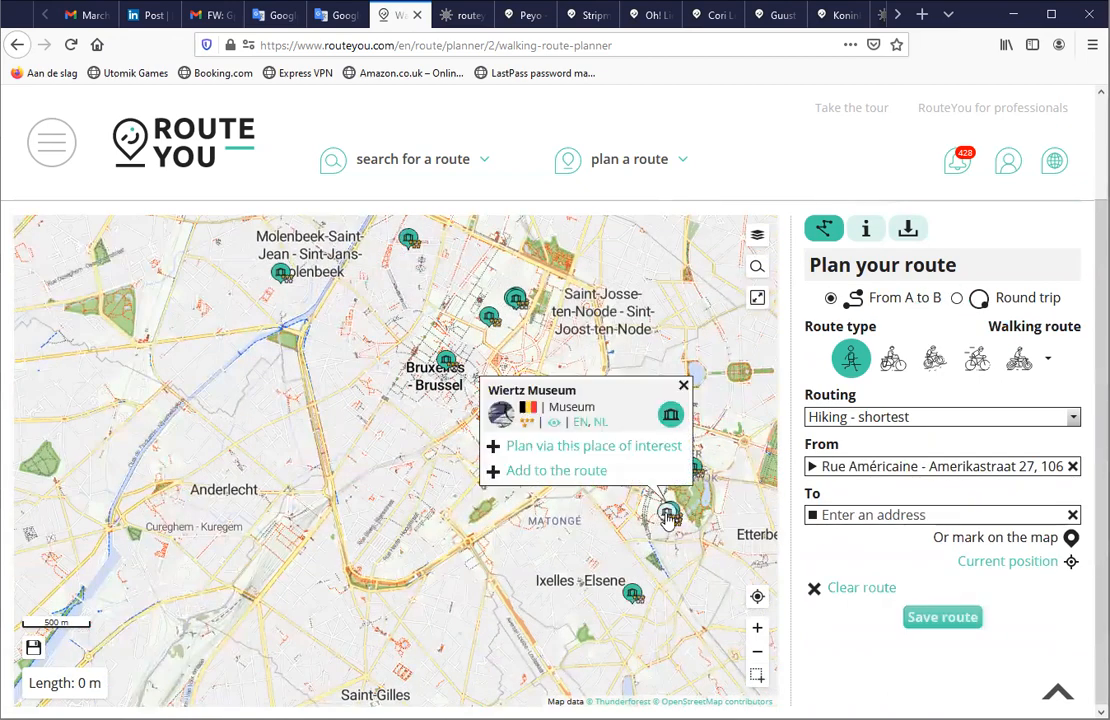
pyautogui.click(585, 450)
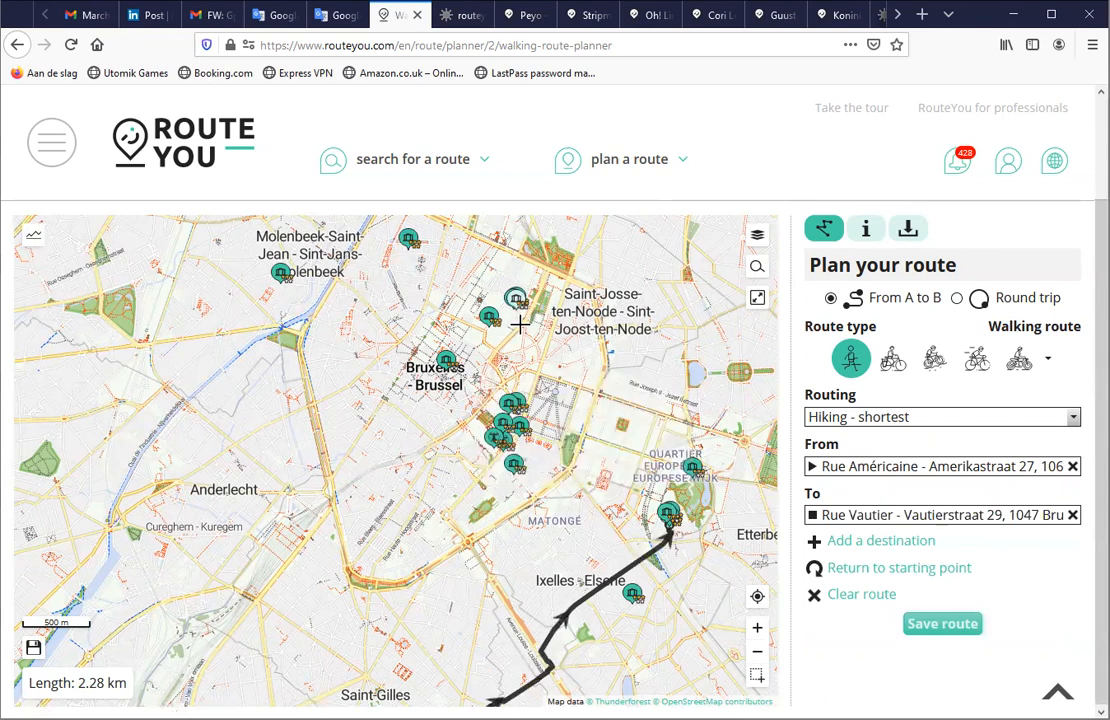
pyautogui.click(693, 470)
pyautogui.click(595, 400)
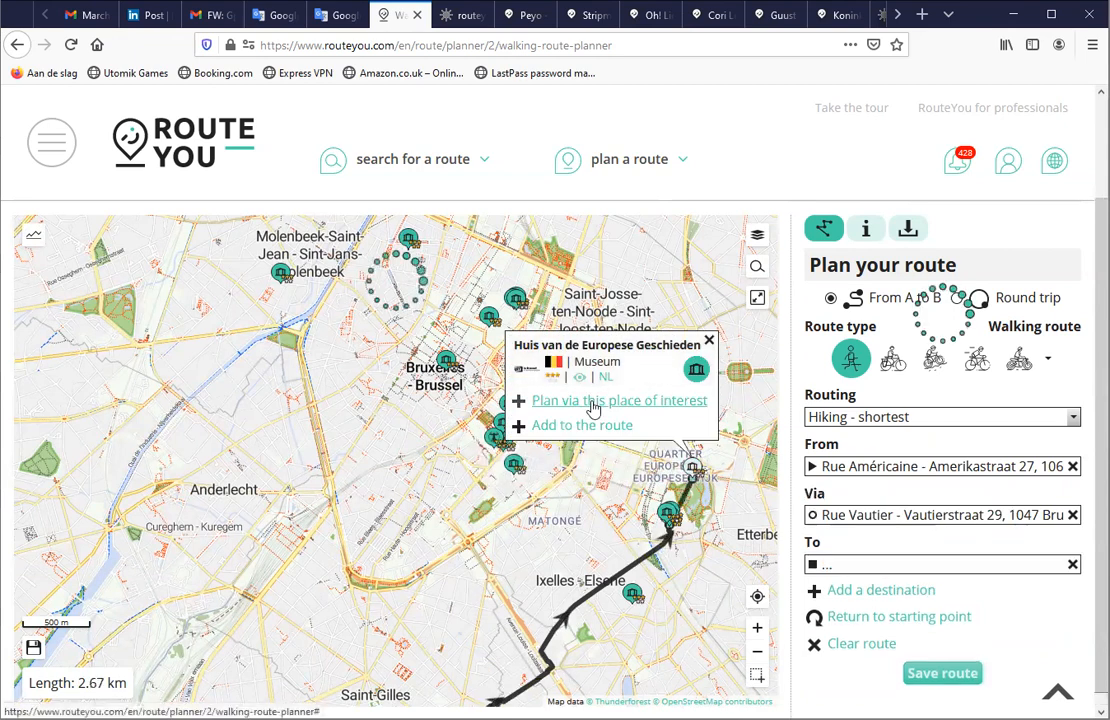
pyautogui.click(708, 343)
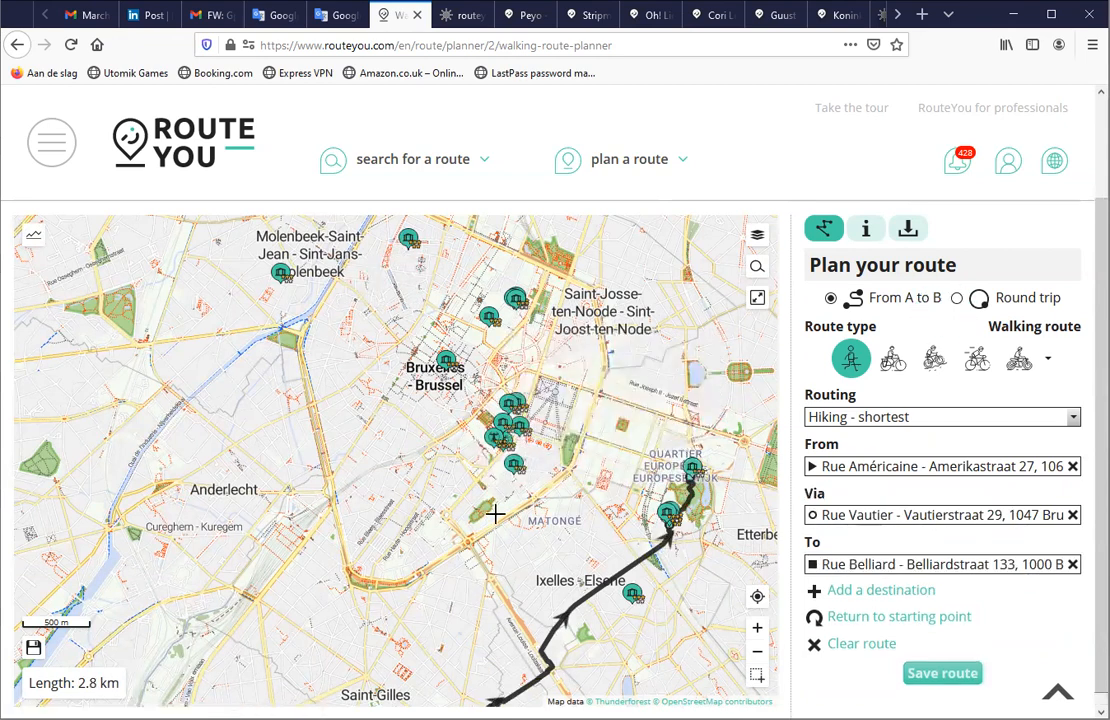
# Step: Extend the route via the Royal Museum of Art and on to the Old England history museum
pyautogui.click(513, 462)
pyautogui.click(424, 397)
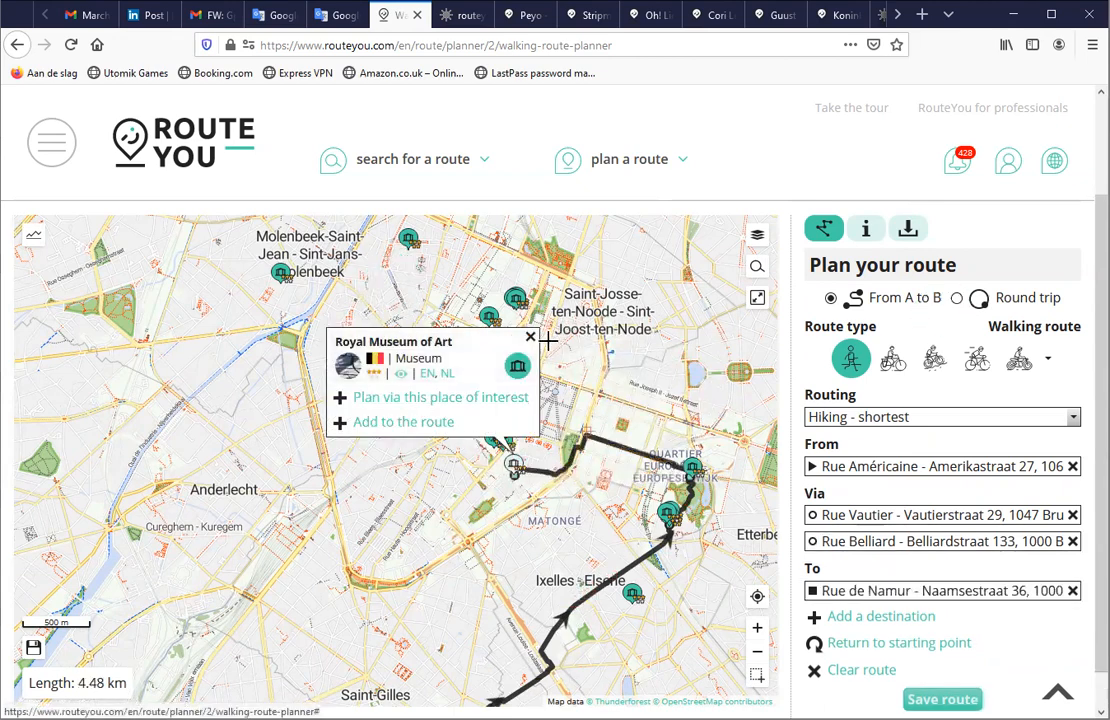
pyautogui.click(530, 337)
pyautogui.scroll(2, 510, 418)
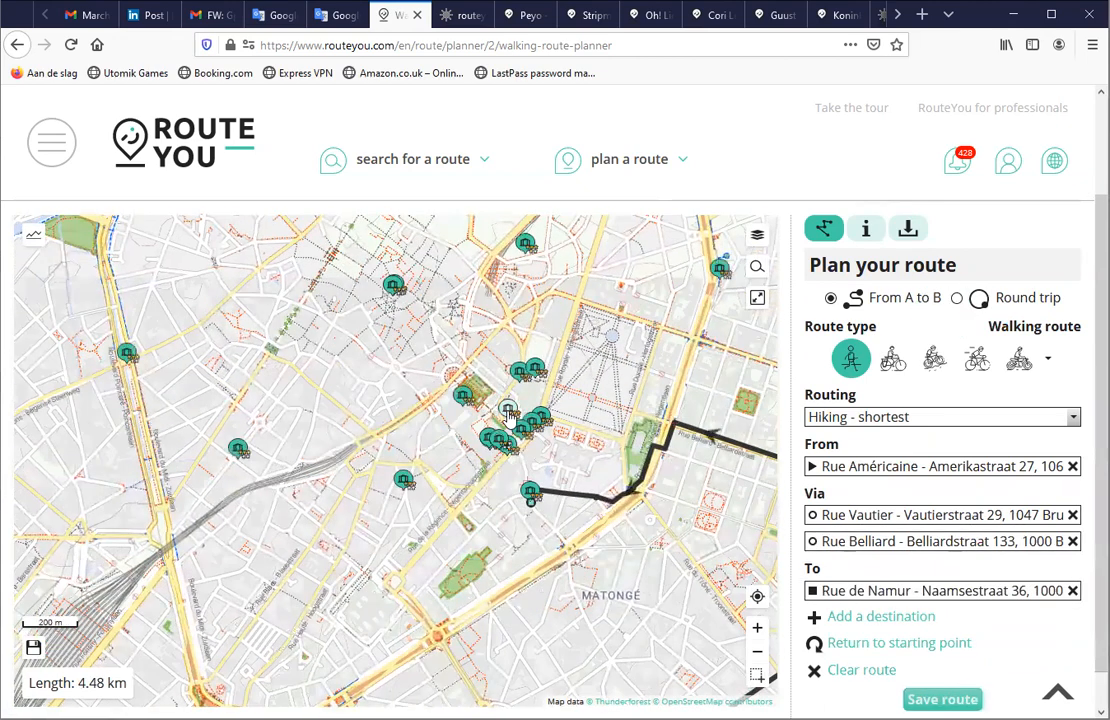
pyautogui.click(510, 418)
pyautogui.click(440, 507)
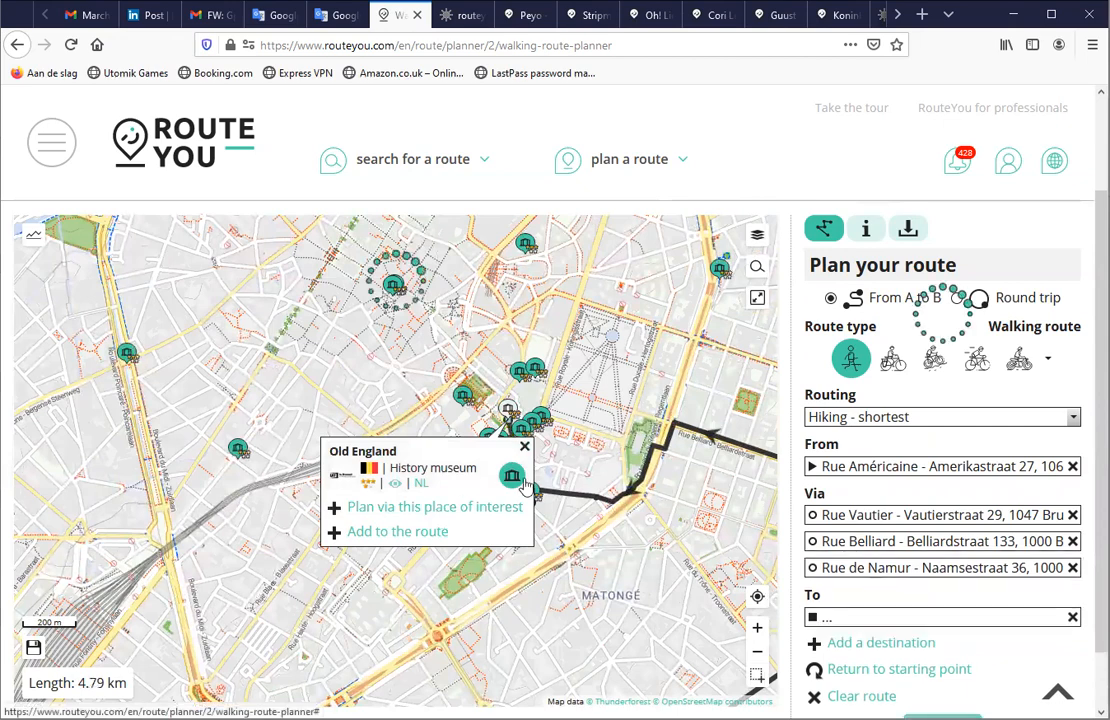
pyautogui.click(524, 446)
# Step: Add the Horta huis & Horta museum and the Museum van Elsene to the route as places of interest, without planning via them
pyautogui.scroll(-2, 617, 588)
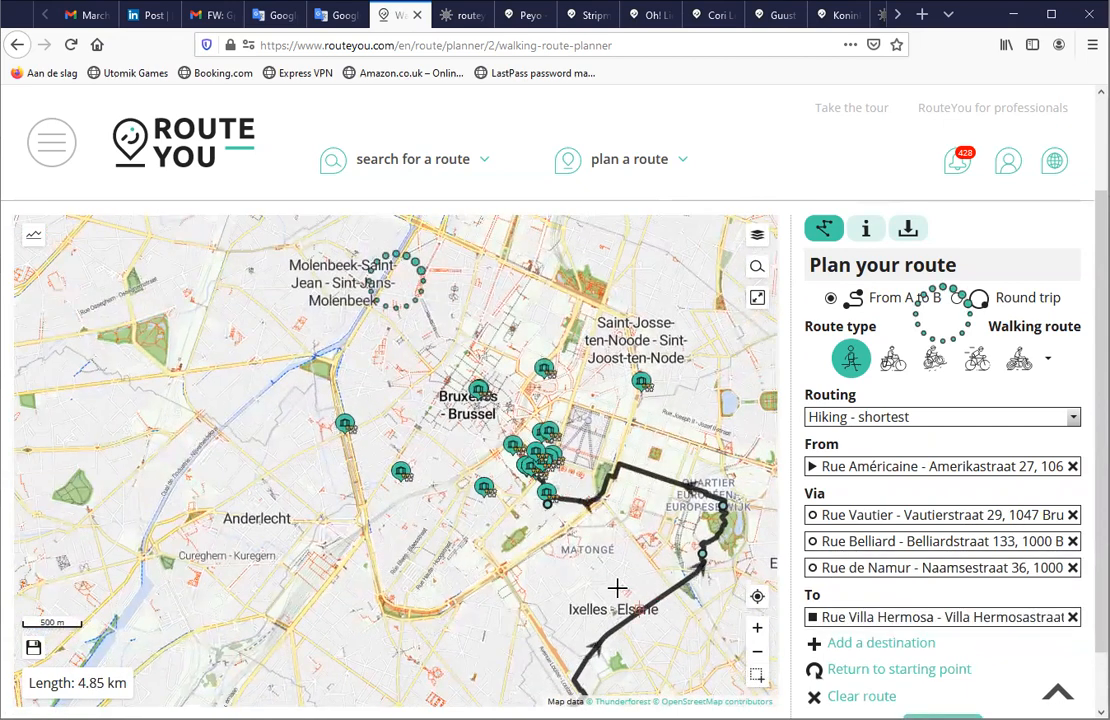
pyautogui.moveTo(617, 588); pyautogui.dragTo(574, 521)
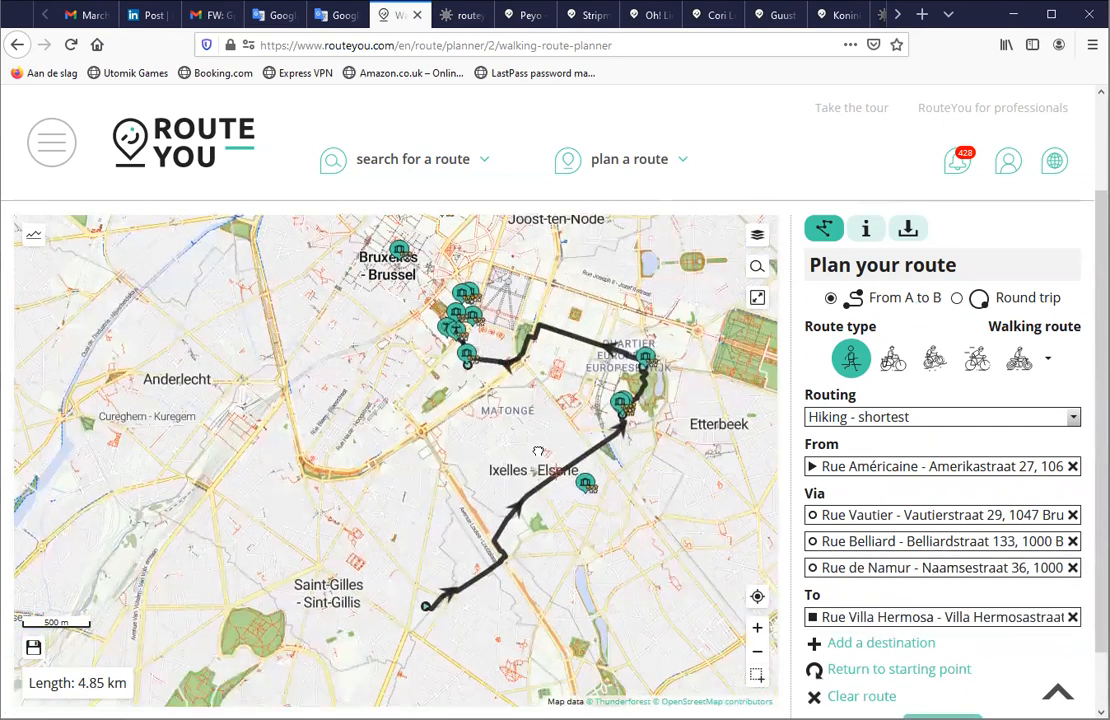
pyautogui.click(426, 598)
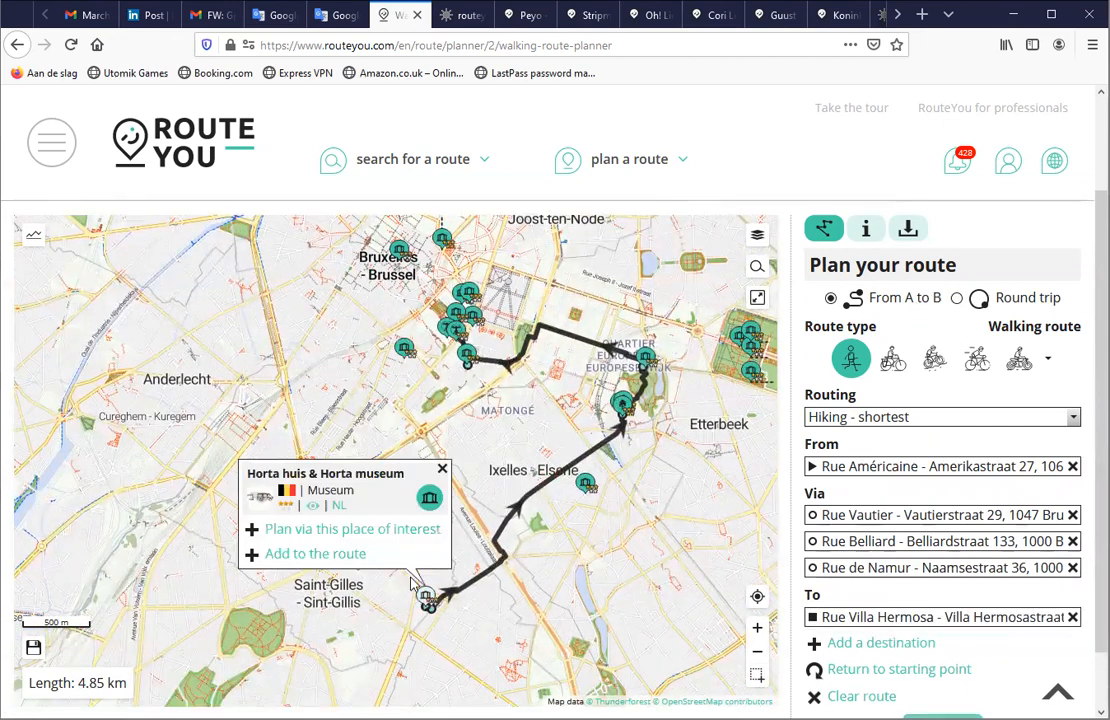
pyautogui.click(308, 557)
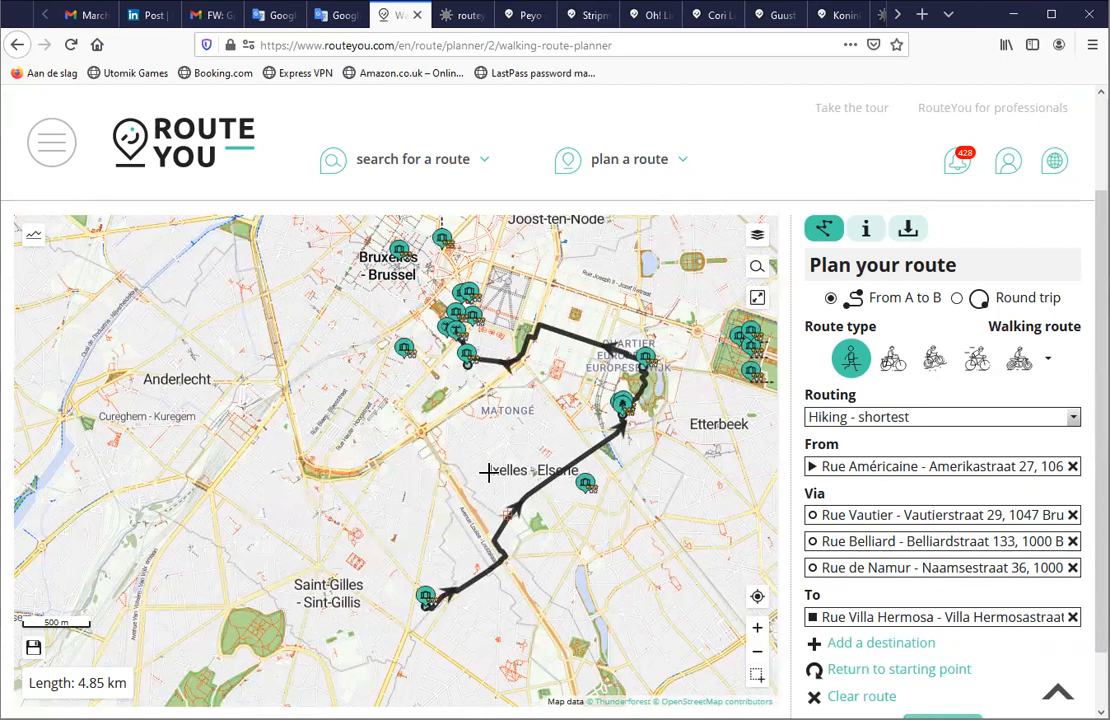
pyautogui.click(585, 484)
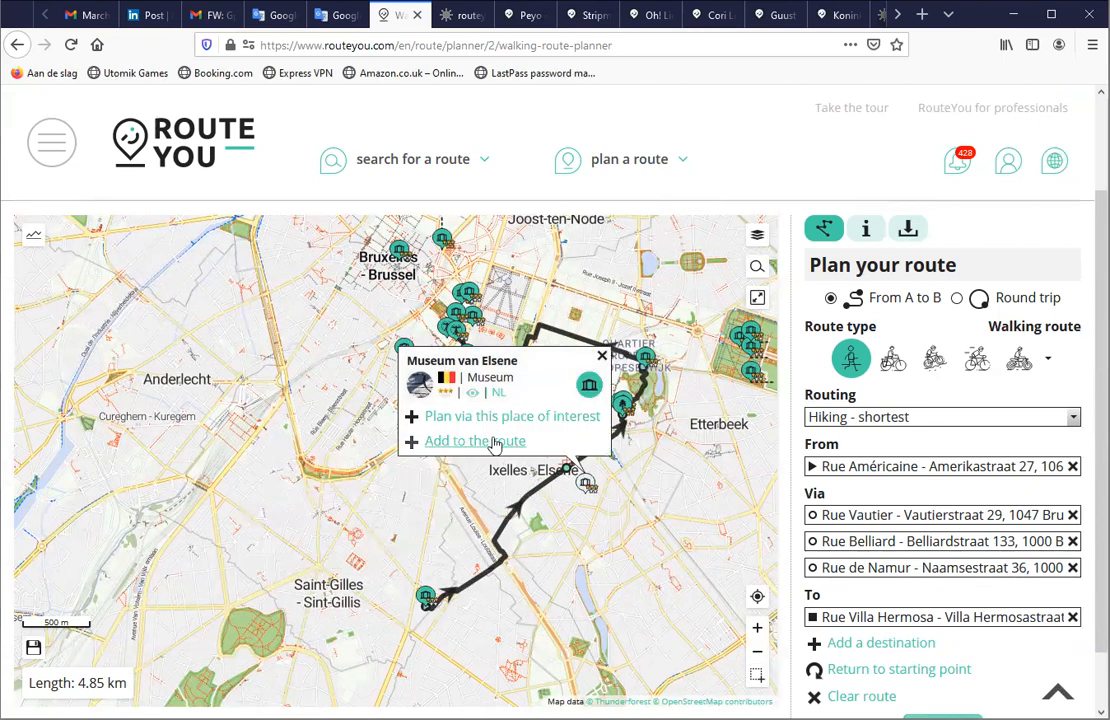
pyautogui.click(470, 441)
pyautogui.click(602, 355)
# Step: Add the Camille Lemonniermuseum and the Huis van de Europese Geschieden to the route as places of interest
pyautogui.scroll(2, 664, 412)
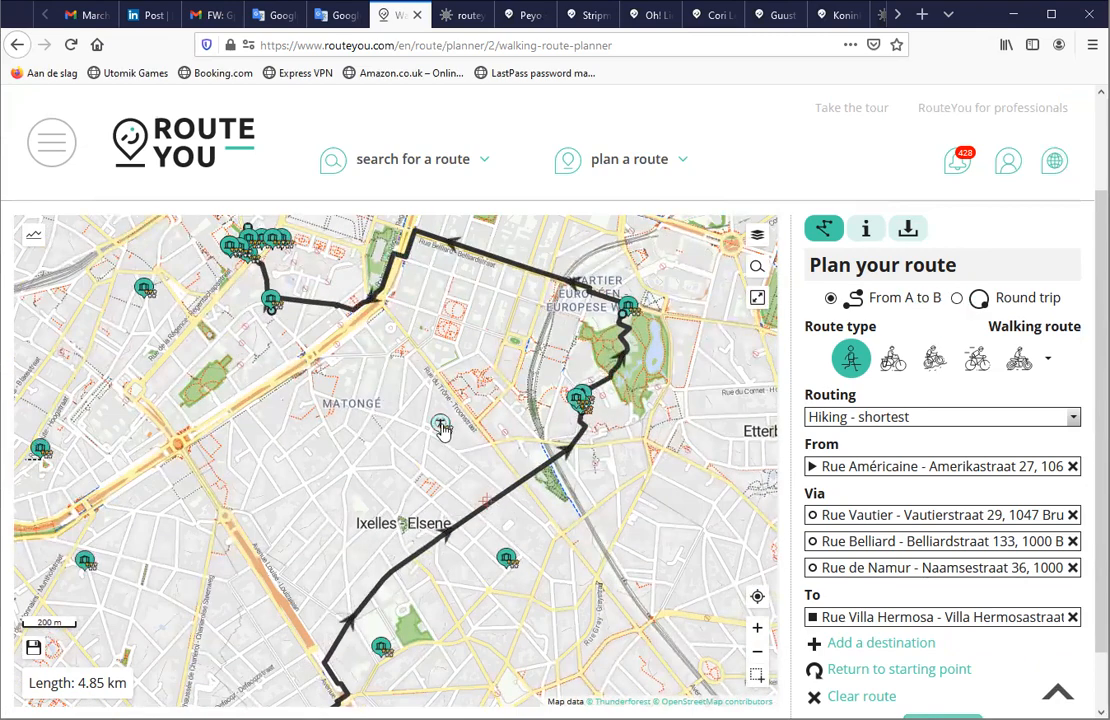
pyautogui.click(440, 424)
pyautogui.click(358, 556)
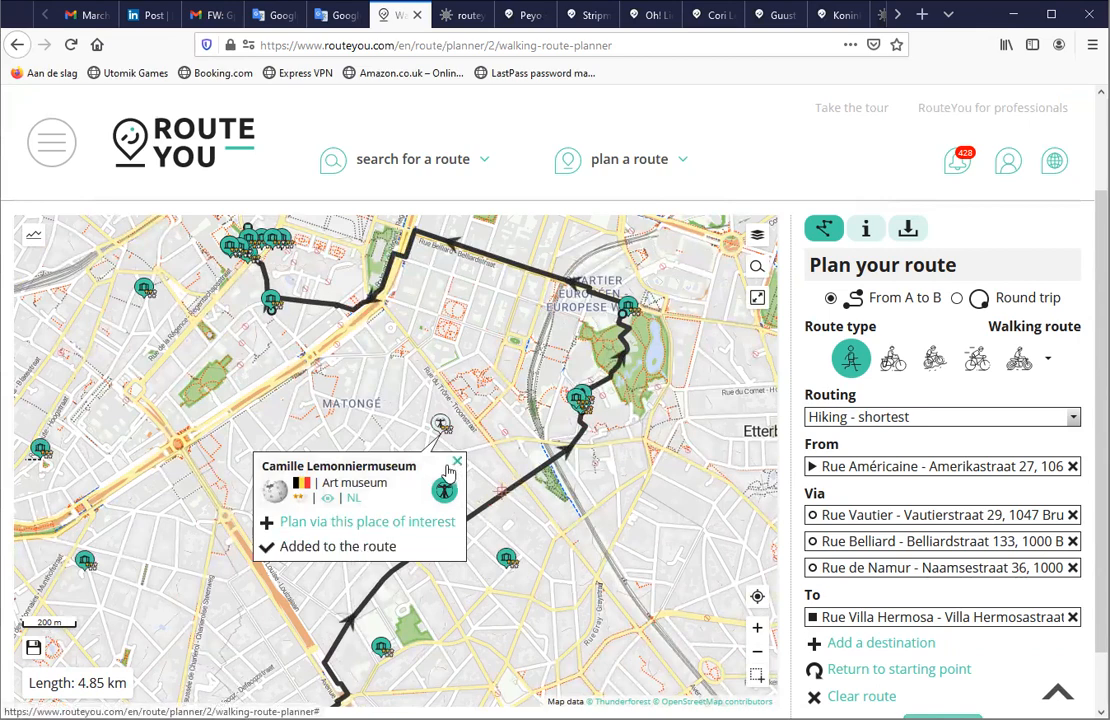
pyautogui.click(457, 461)
pyautogui.moveTo(678, 398)
pyautogui.mouseDown()
pyautogui.moveTo(573, 435)
pyautogui.moveTo(528, 435)
pyautogui.mouseUp()
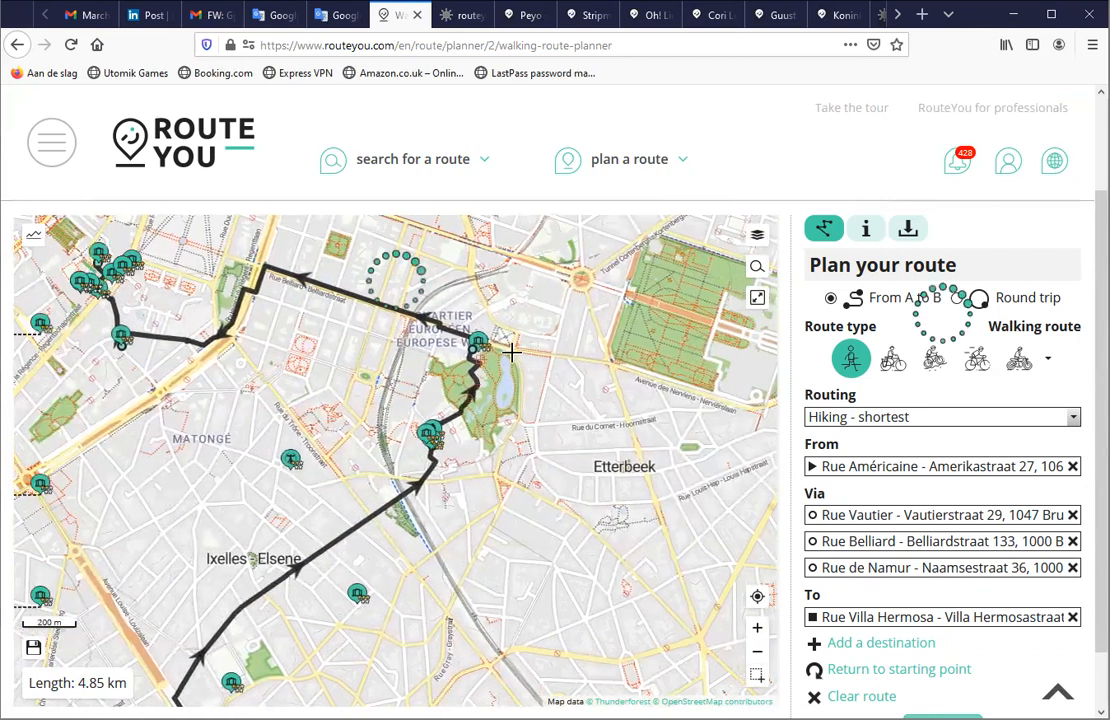
pyautogui.click(480, 346)
pyautogui.click(370, 465)
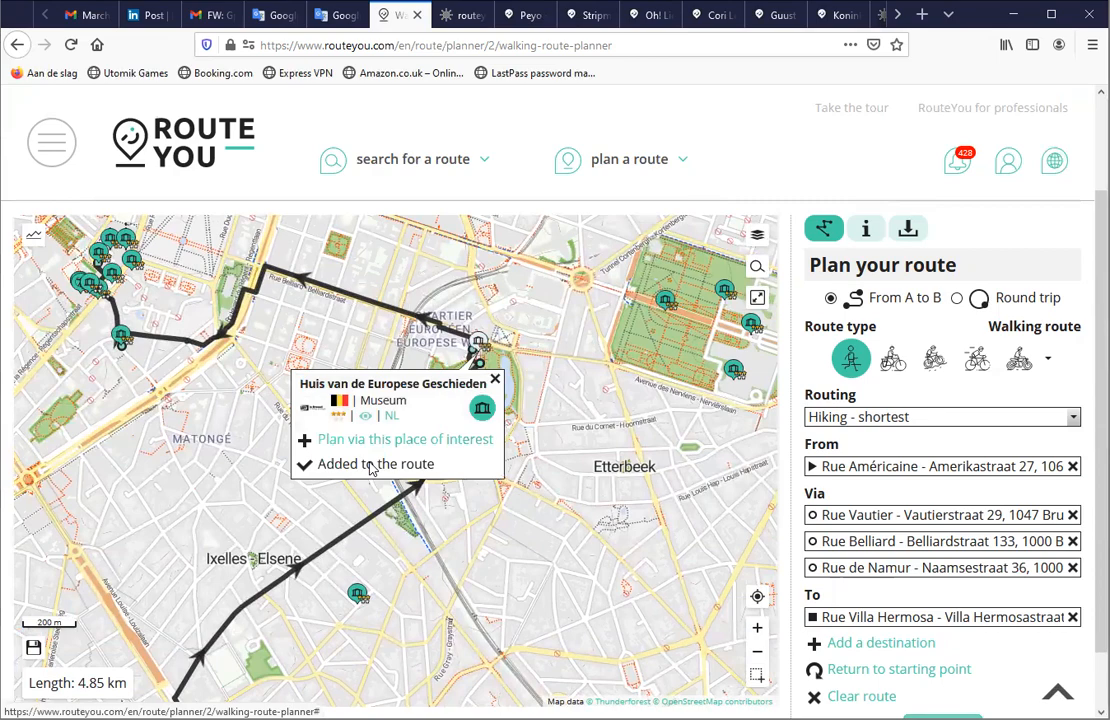
pyautogui.click(495, 380)
pyautogui.scroll(-3, 368, 353)
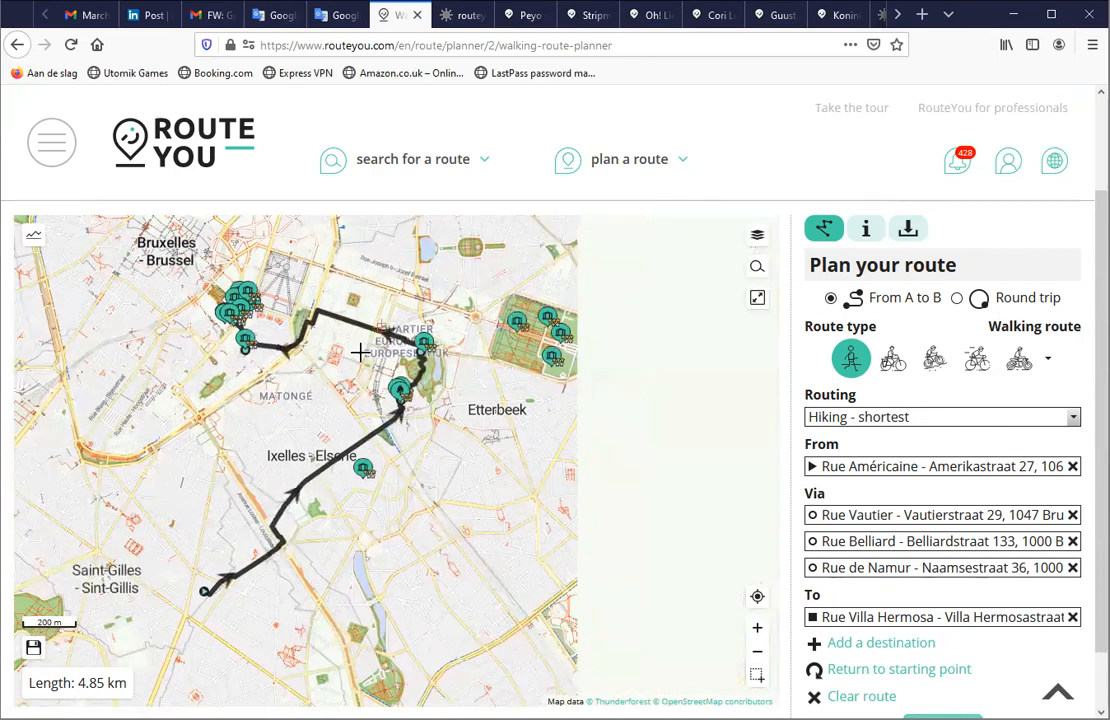
# Step: Add the Royal Museum of Art on Rue de Namur to the route as a place of interest
pyautogui.scroll(3, 402, 429)
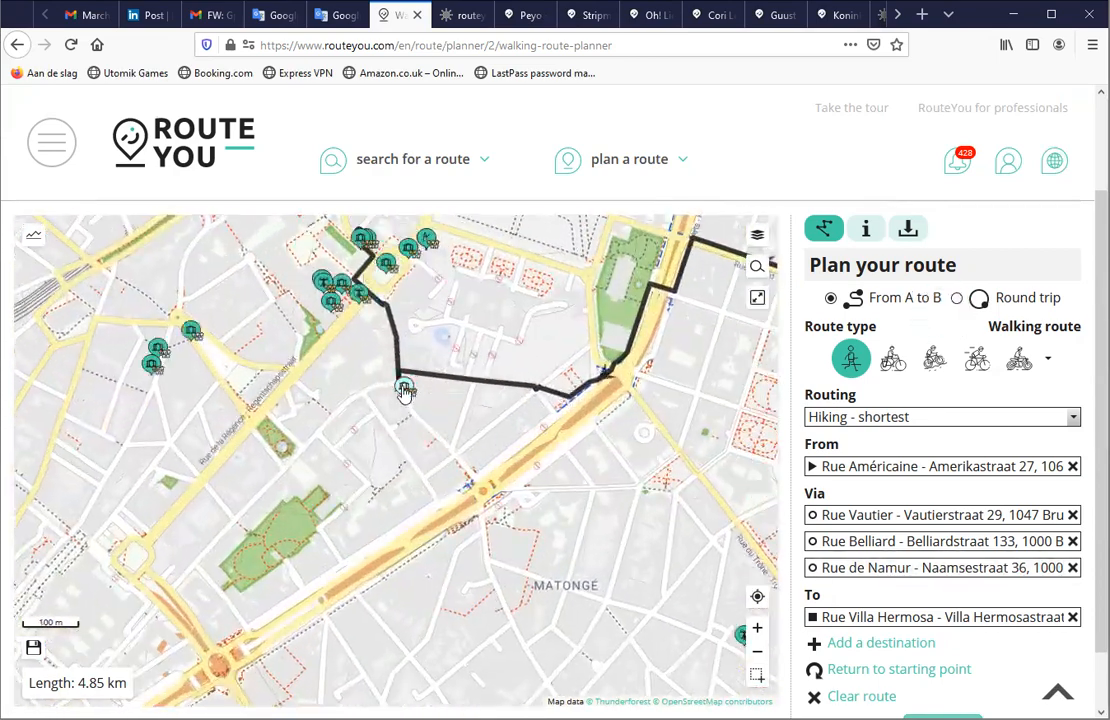
pyautogui.click(404, 388)
pyautogui.click(315, 512)
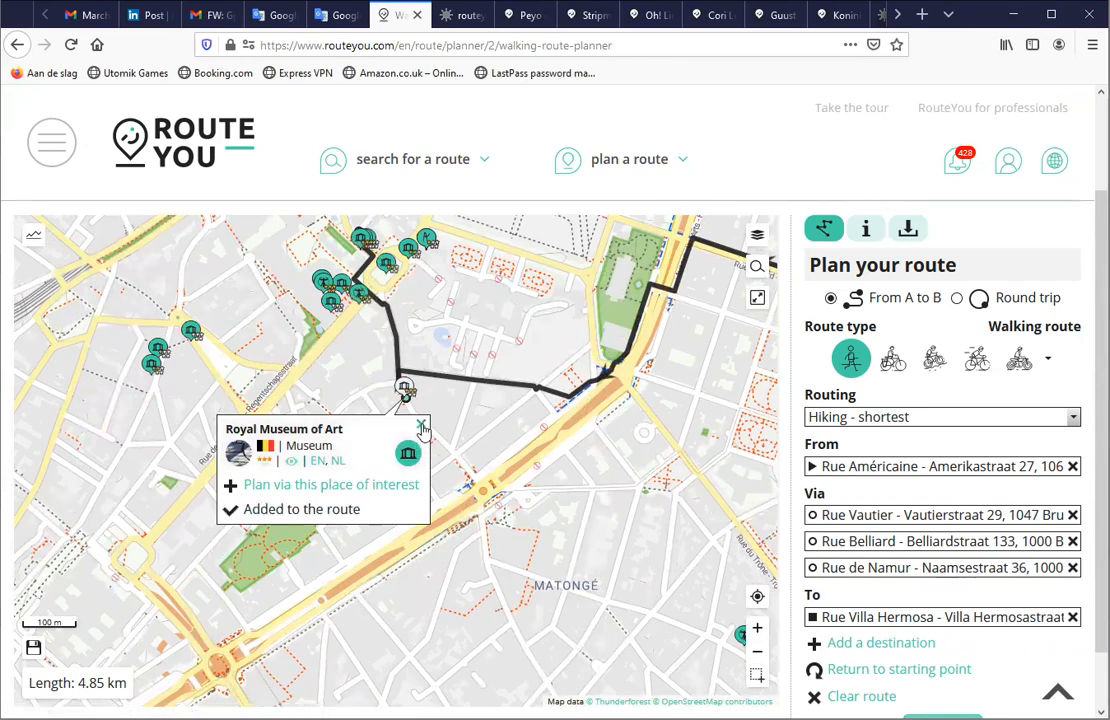
pyautogui.click(421, 424)
# Step: Reshape the stretch just before the Royal Museum of Art so it runs via Rue de Namur - Naamsestraat 89
pyautogui.scroll(1, 418, 288)
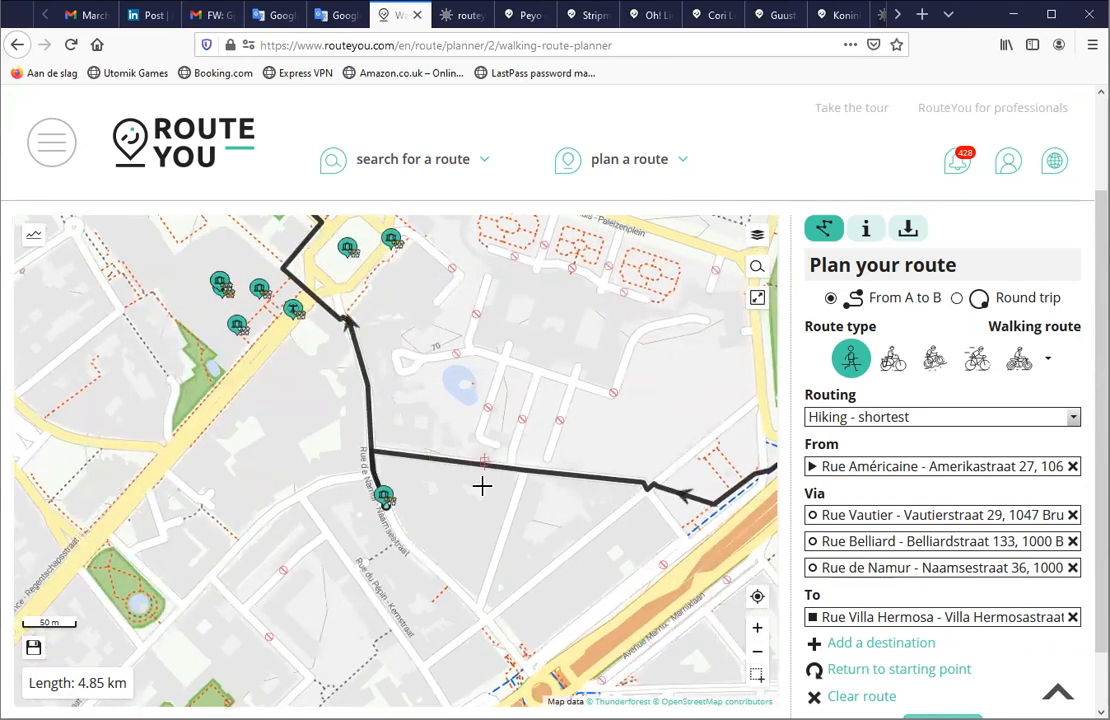
pyautogui.scroll(-1, 390, 457)
pyautogui.scroll(1, 390, 457)
pyautogui.moveTo(465, 465); pyautogui.dragTo(478, 610)
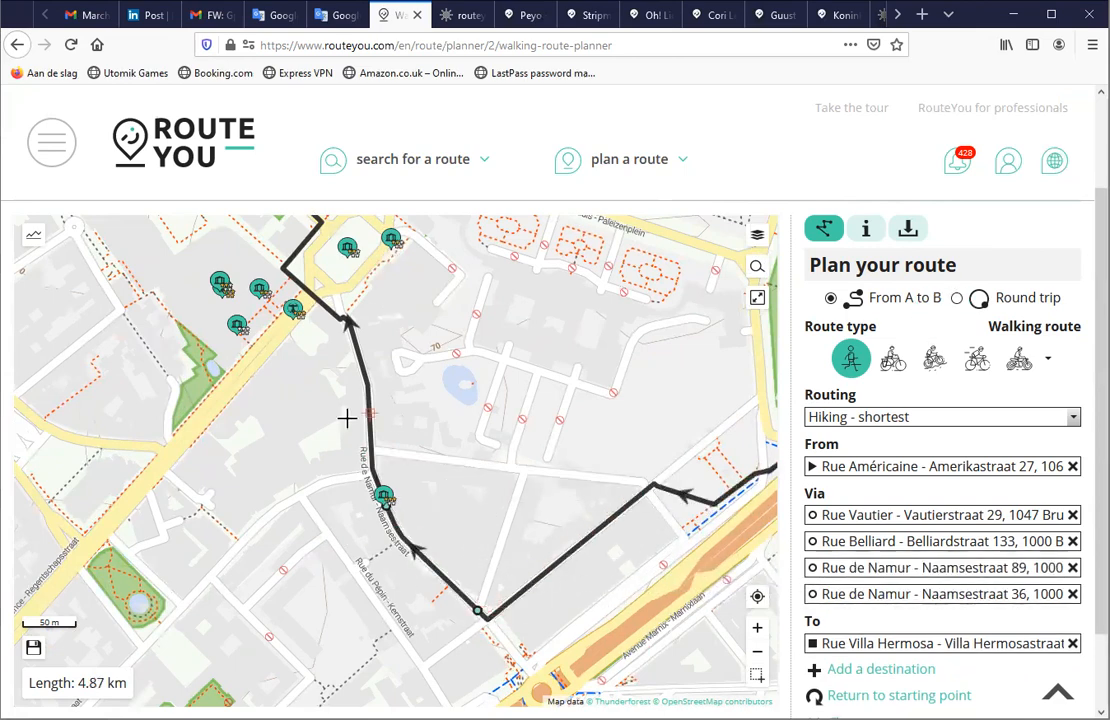
# Step: Extend the route to the Broodhuis museum in central Brussels and also add it as a place of interest
pyautogui.scroll(-1, 347, 418)
pyautogui.moveTo(418, 362); pyautogui.dragTo(471, 535)
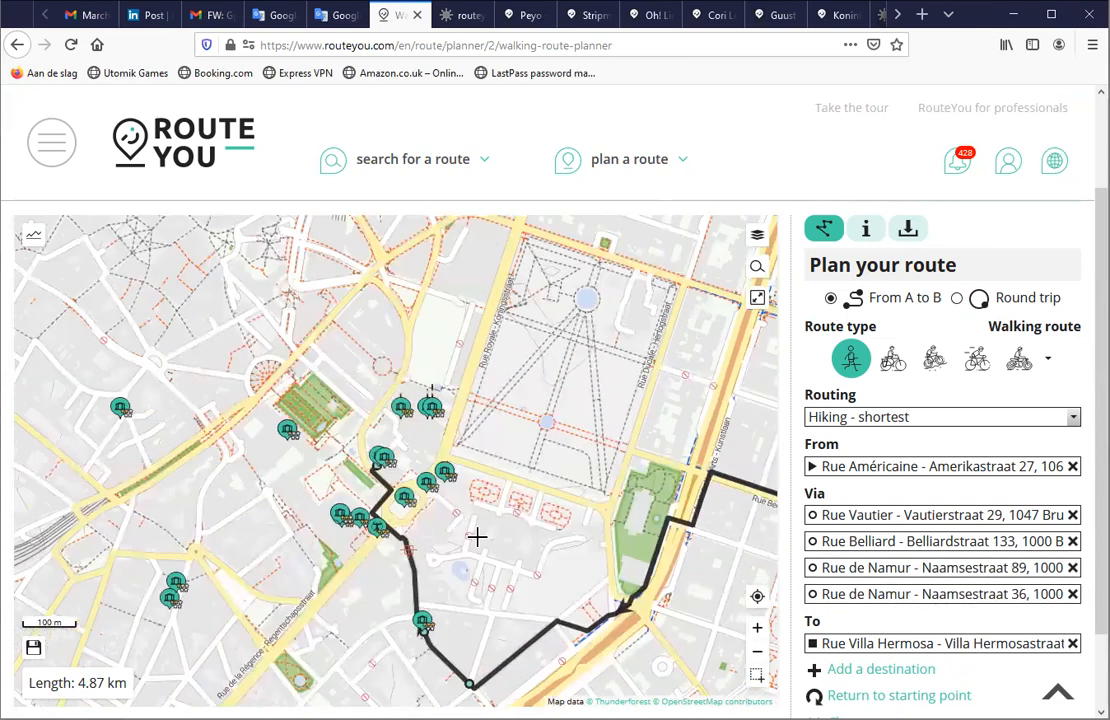
pyautogui.scroll(-1, 488, 505)
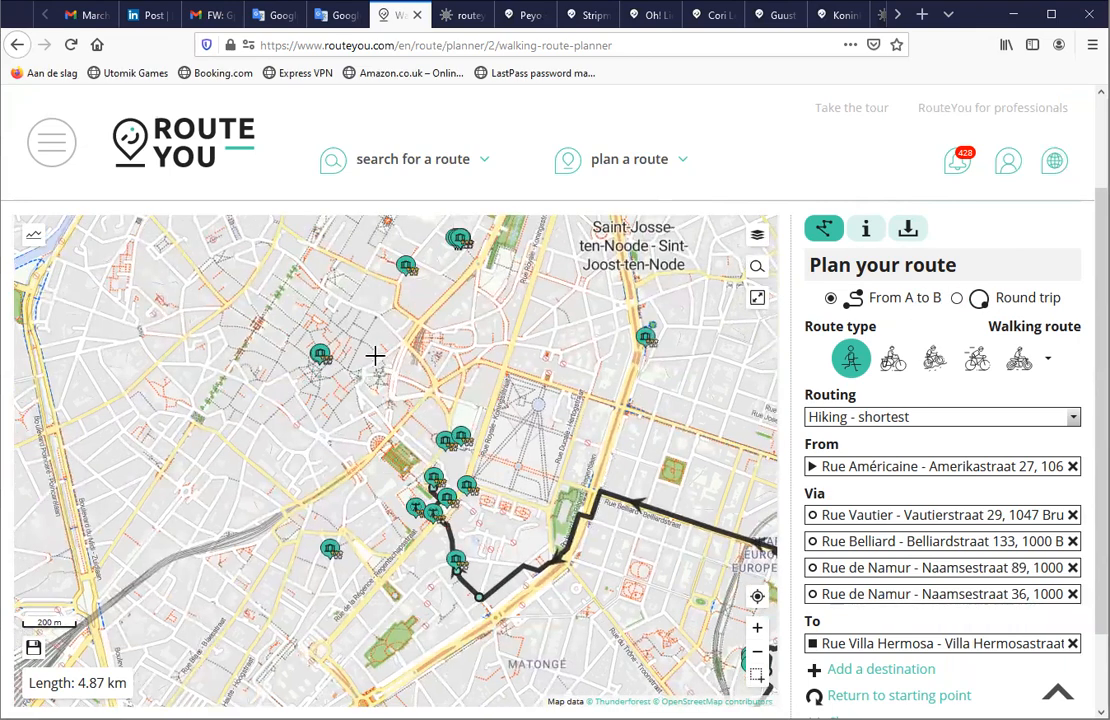
pyautogui.click(321, 357)
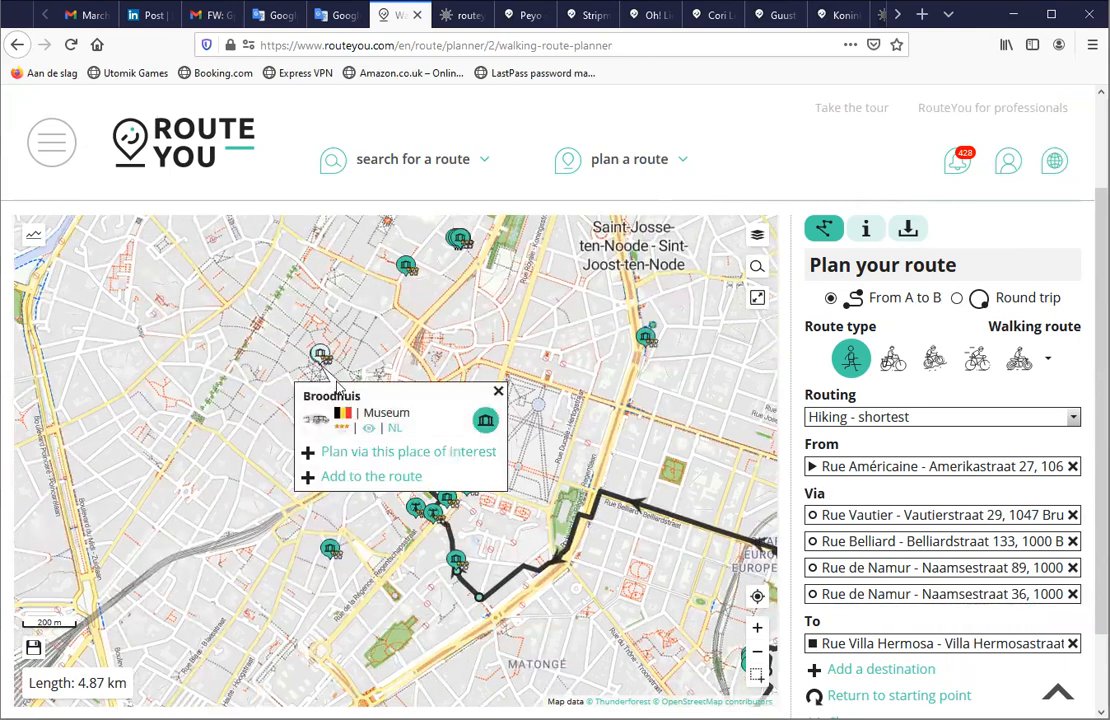
pyautogui.click(364, 456)
pyautogui.click(498, 391)
pyautogui.scroll(1, 326, 368)
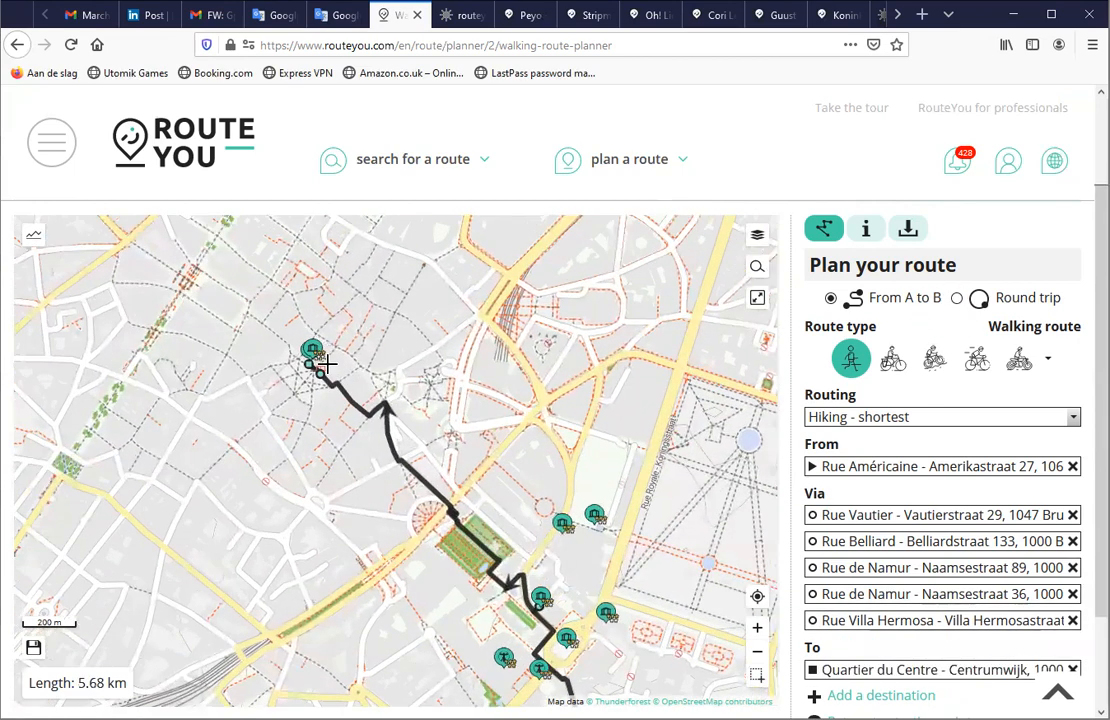
pyautogui.click(312, 352)
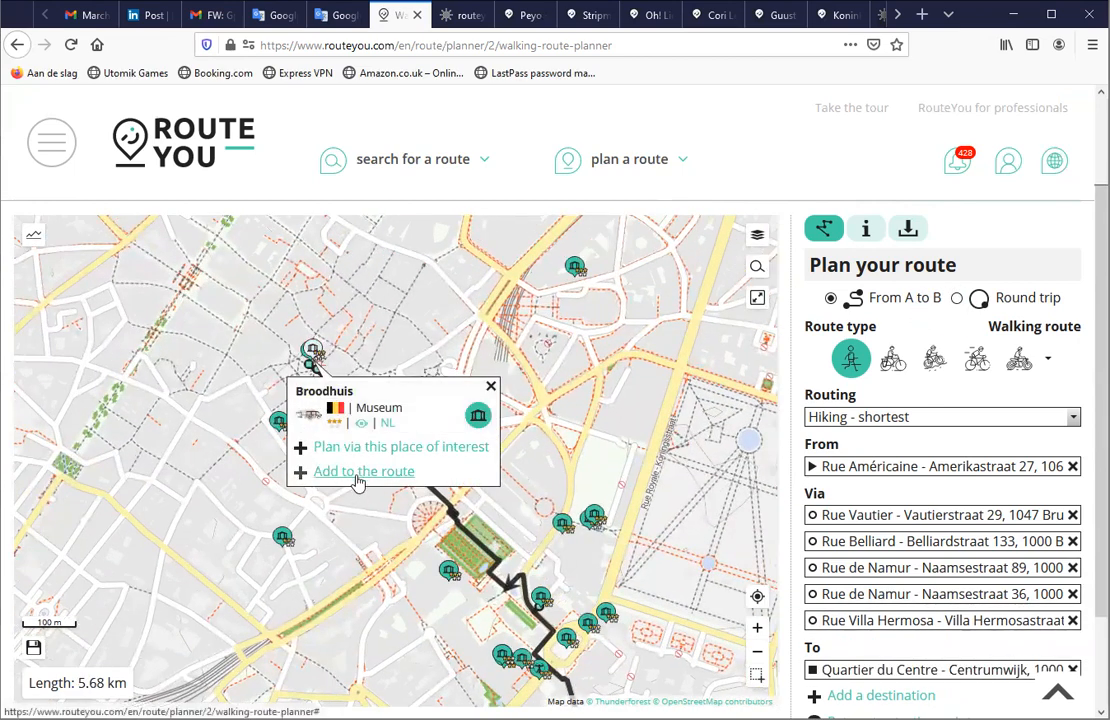
pyautogui.click(340, 476)
pyautogui.click(491, 386)
# Step: Add the Koninklijk Museum voor Kunst en Geschiedenis to the route as a place of interest, without planning via it
pyautogui.moveTo(678, 459); pyautogui.dragTo(496, 364)
pyautogui.scroll(-2, 498, 372)
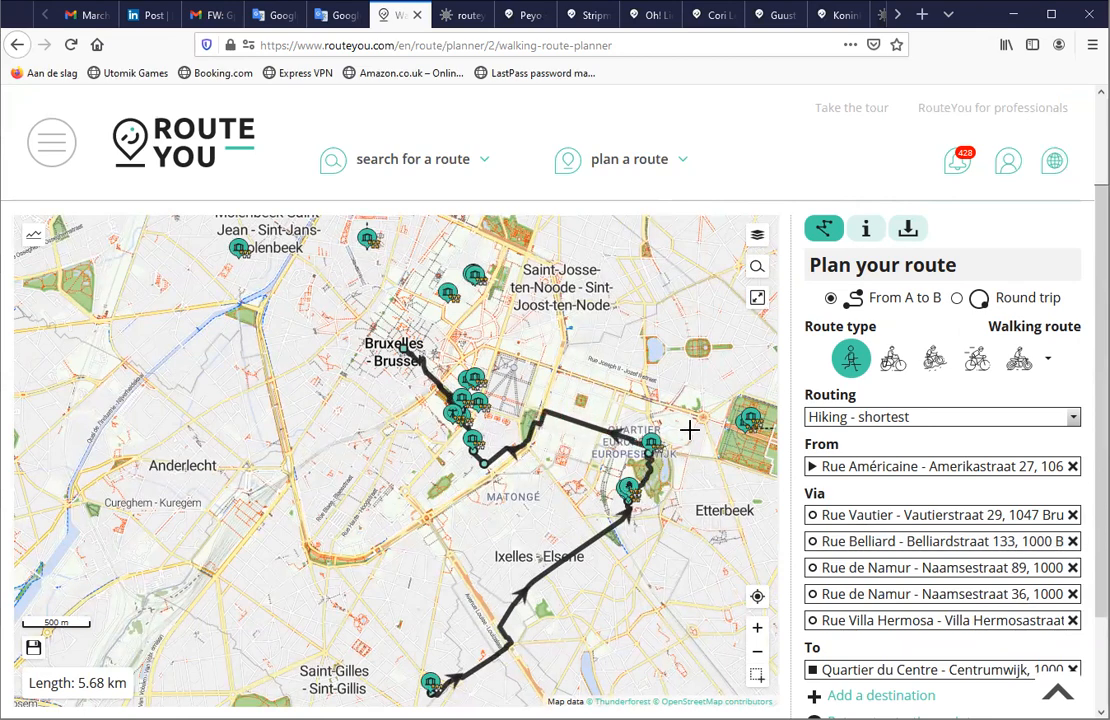
pyautogui.scroll(1, 689, 430)
pyautogui.moveTo(699, 455); pyautogui.dragTo(548, 392)
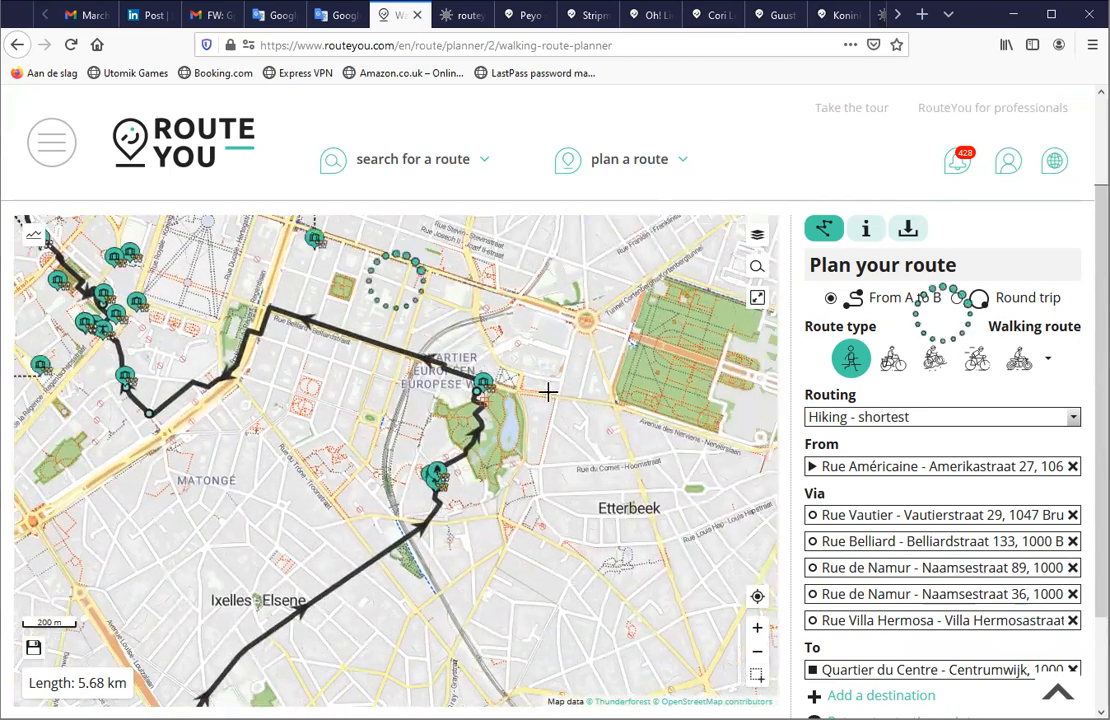
pyautogui.click(672, 345)
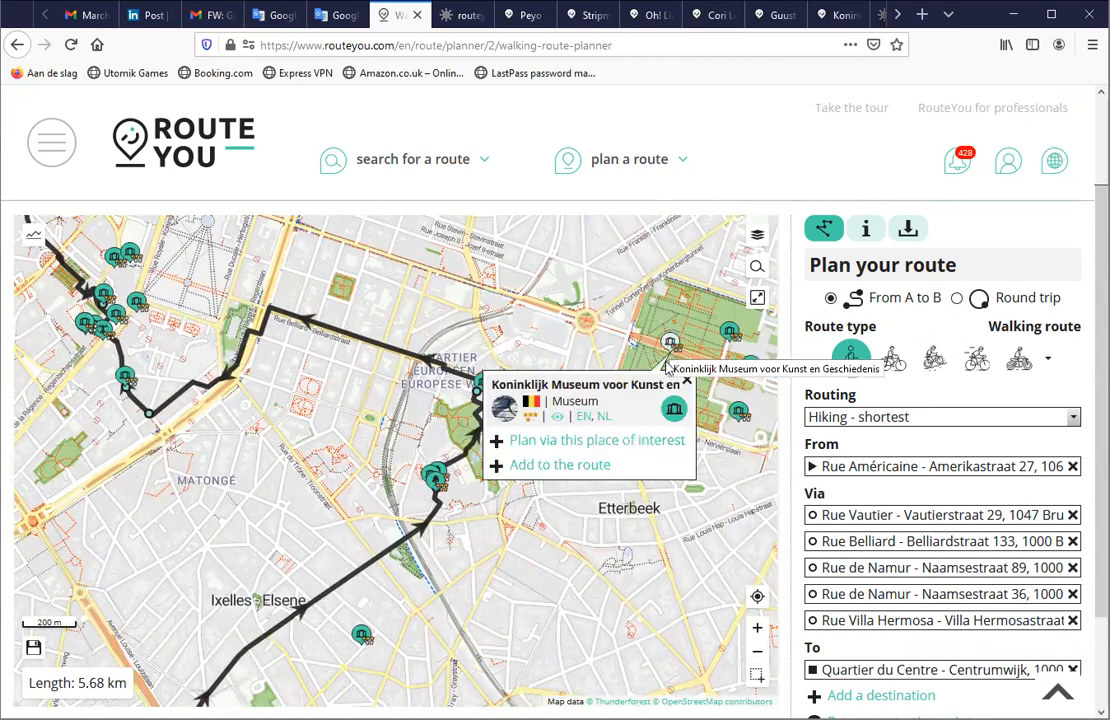
pyautogui.click(558, 466)
pyautogui.click(687, 383)
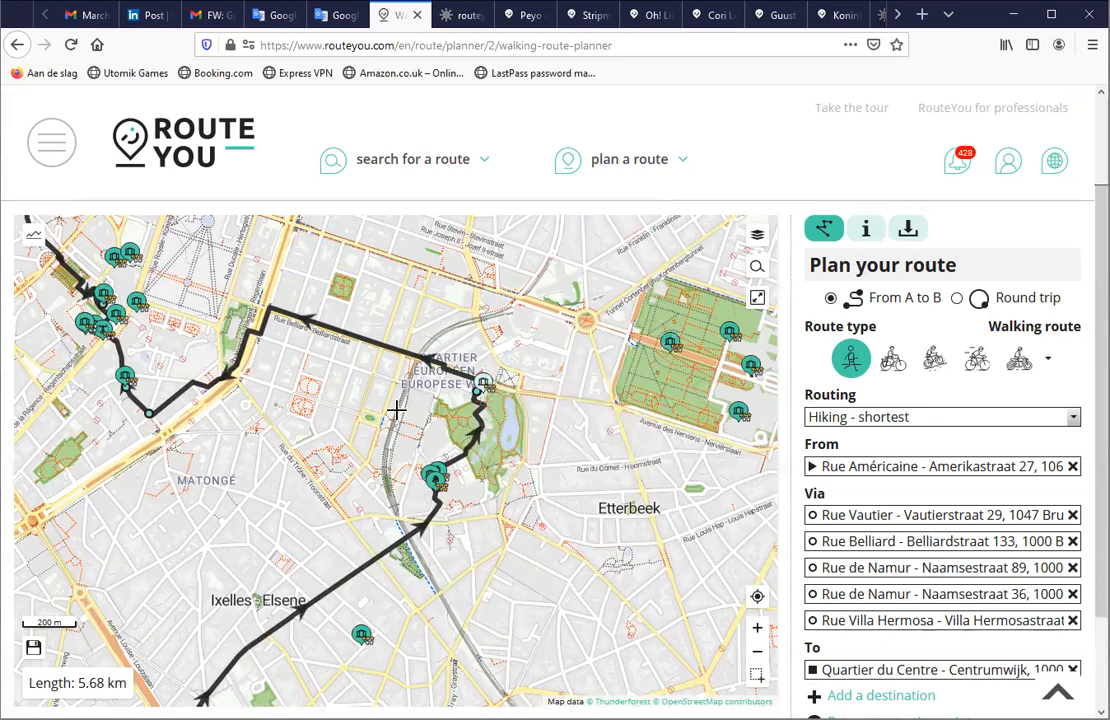
# Step: Save the route as a public walking route named "Musem Walik in Brussels"
pyautogui.scroll(-2, 915, 597)
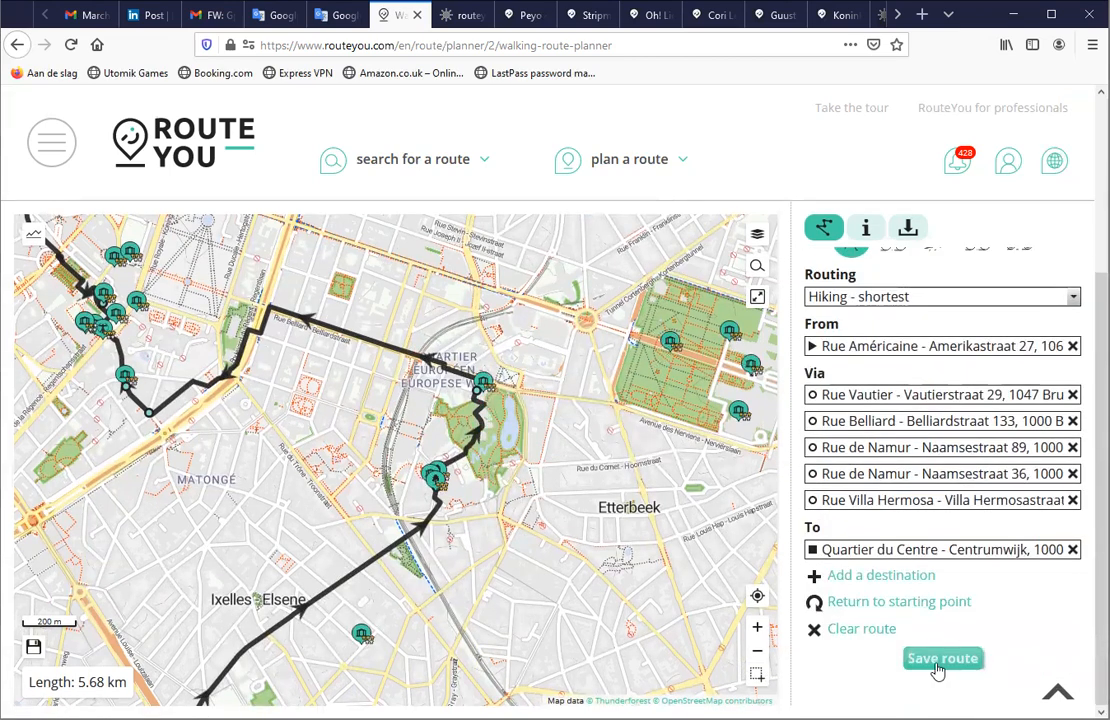
pyautogui.click(940, 660)
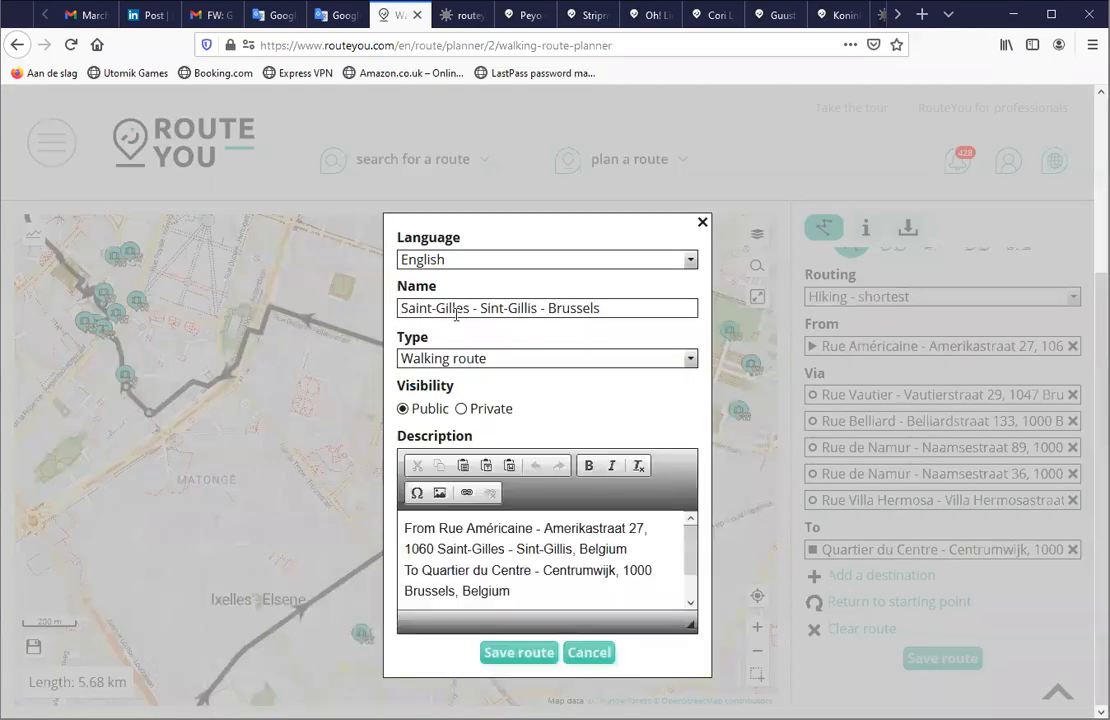
pyautogui.moveTo(375, 298); pyautogui.dragTo(280, 302)
pyautogui.write('Musem Walik in')
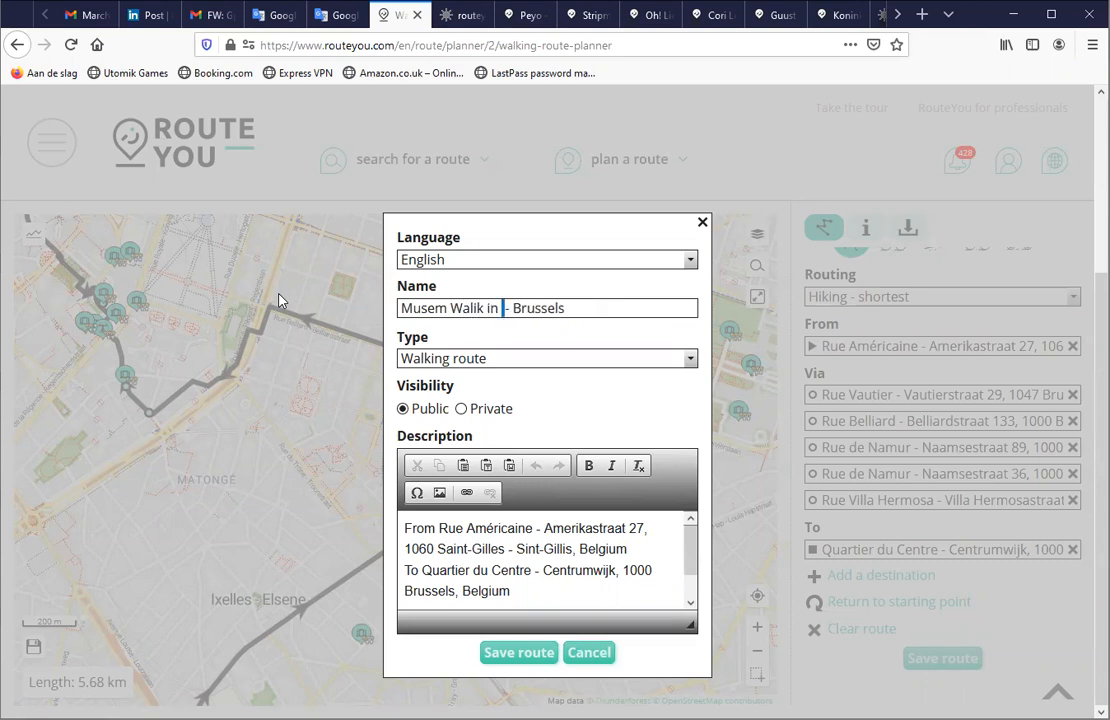
pyautogui.press('BackSpace')
pyautogui.moveTo(512, 306); pyautogui.dragTo(264, 298)
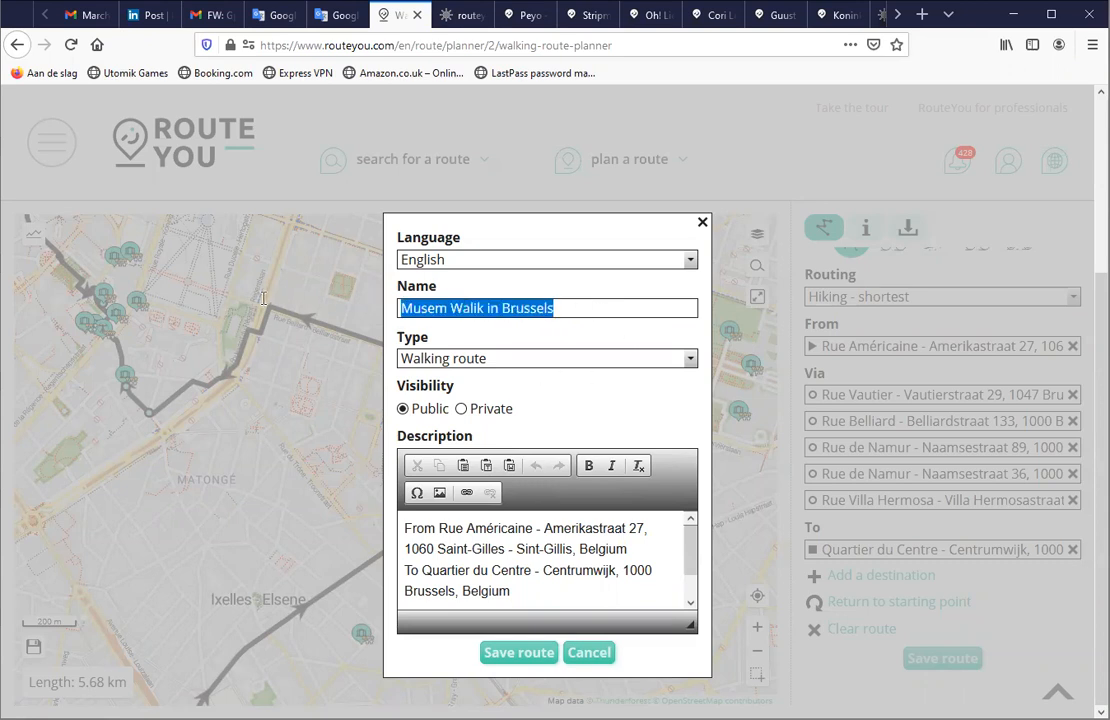
pyautogui.click(522, 660)
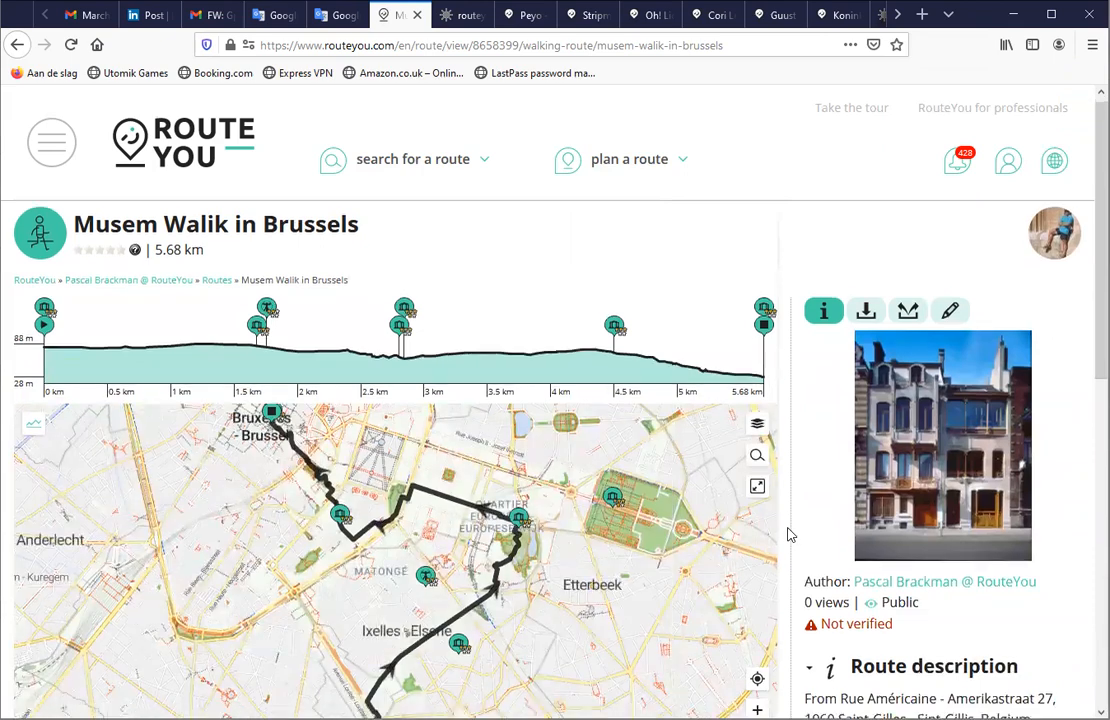
# Step: View the details of the Museum van Elsene, Camille Lemonniermuseum and Koninklijk Museum voor Kunst en Geschiedenis on the saved route
pyautogui.scroll(-2, 789, 533)
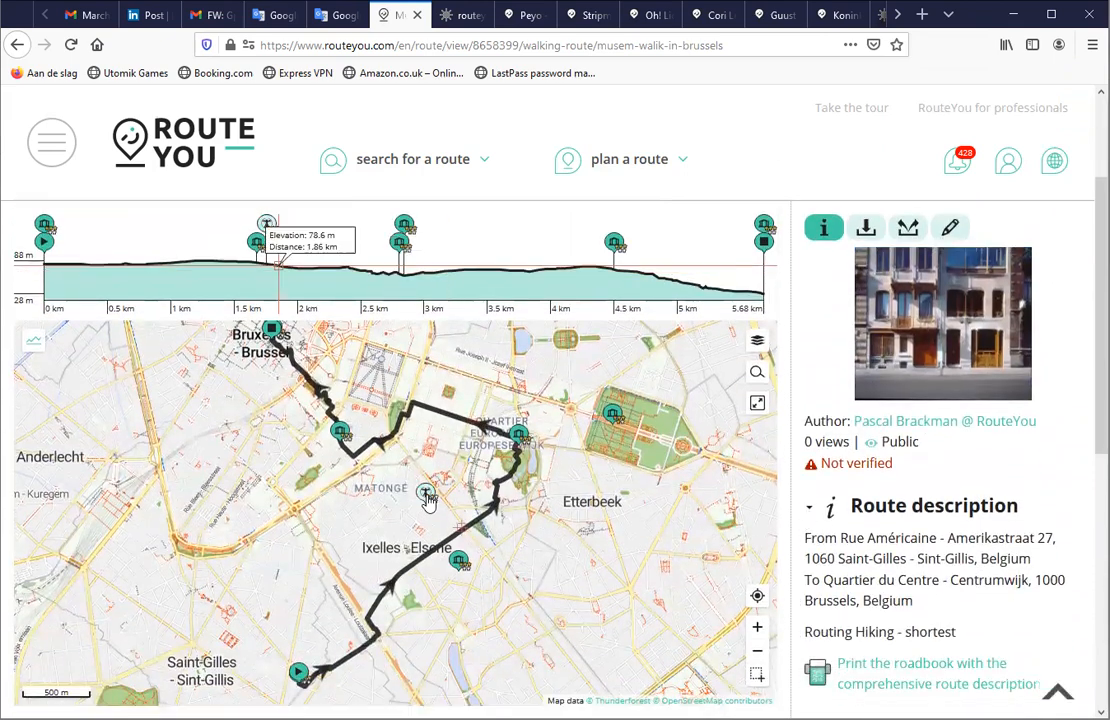
pyautogui.click(458, 561)
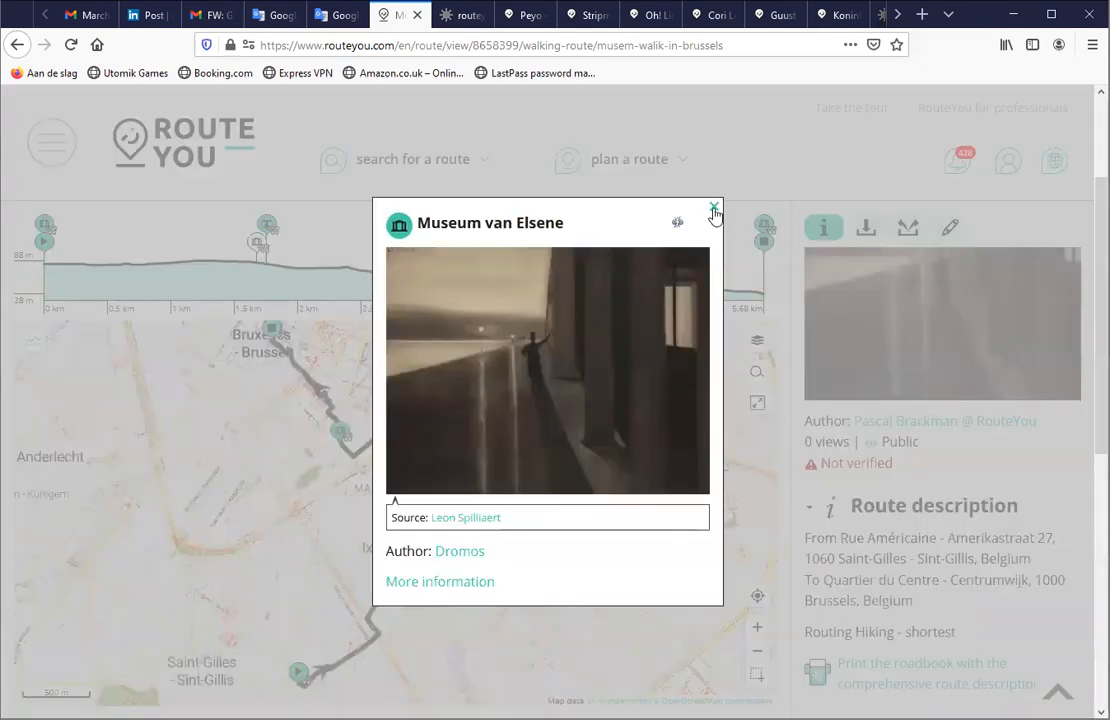
pyautogui.click(714, 211)
pyautogui.click(432, 490)
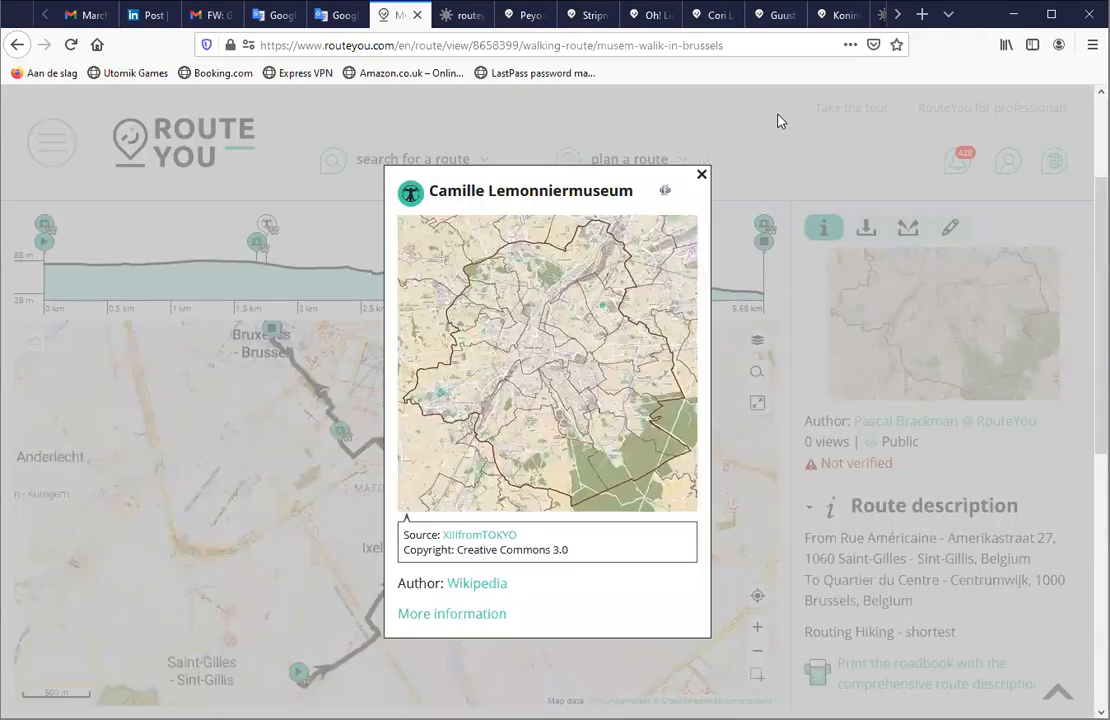
pyautogui.click(698, 173)
pyautogui.moveTo(638, 426); pyautogui.dragTo(537, 440)
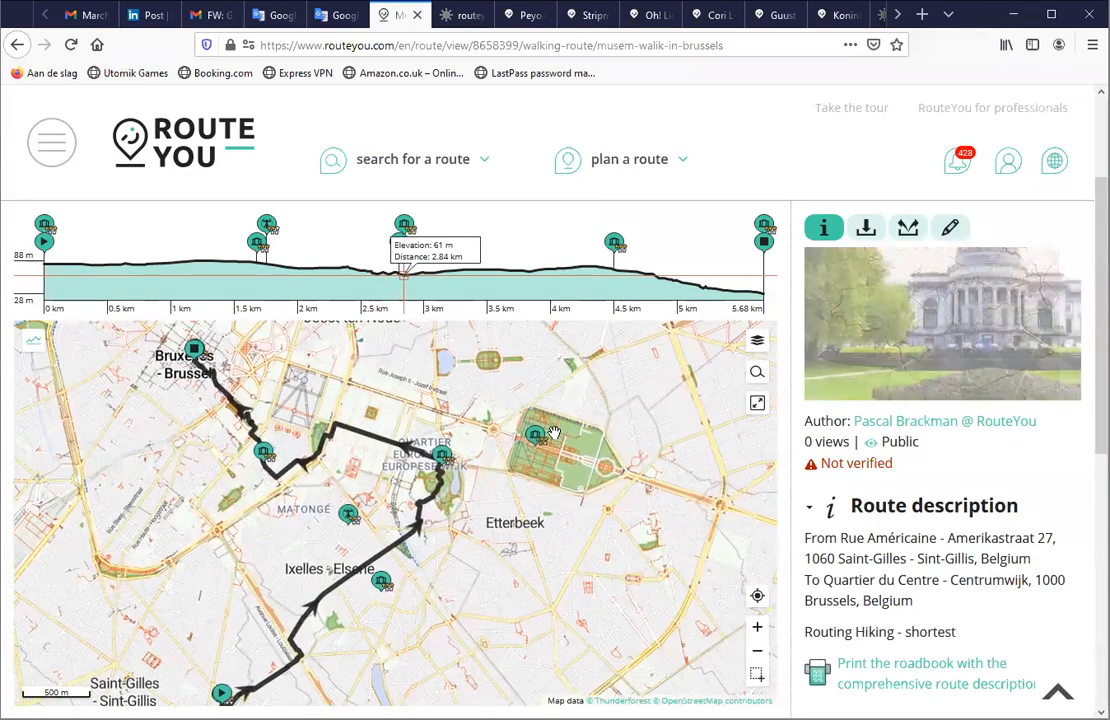
pyautogui.click(536, 437)
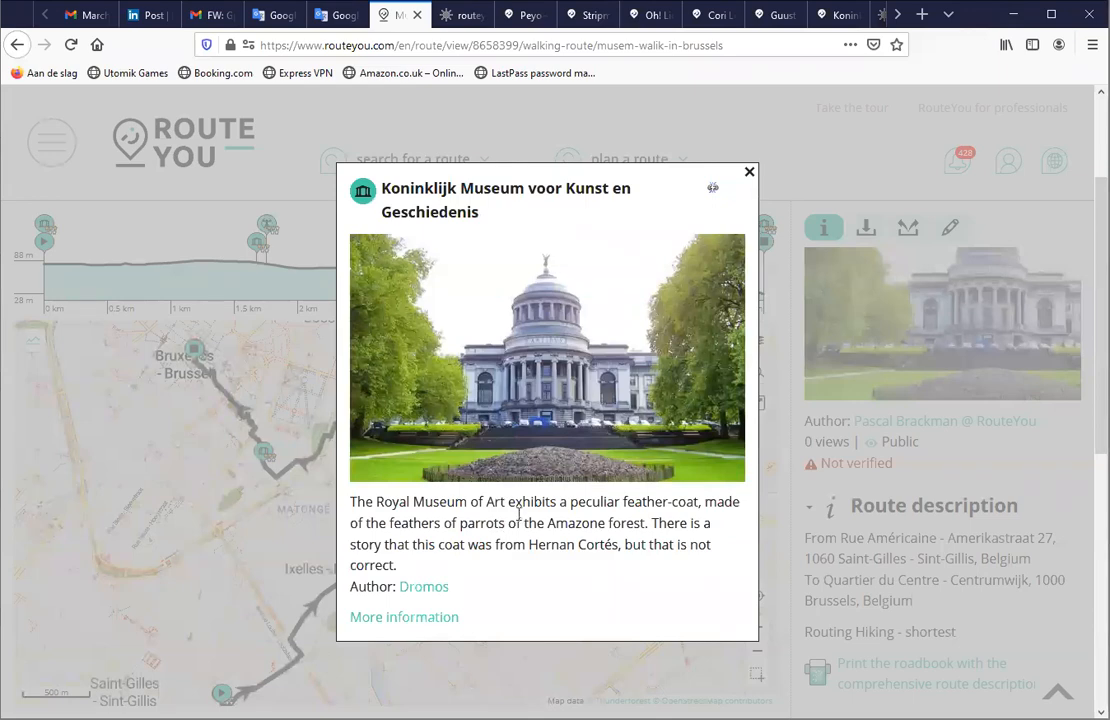
pyautogui.click(749, 171)
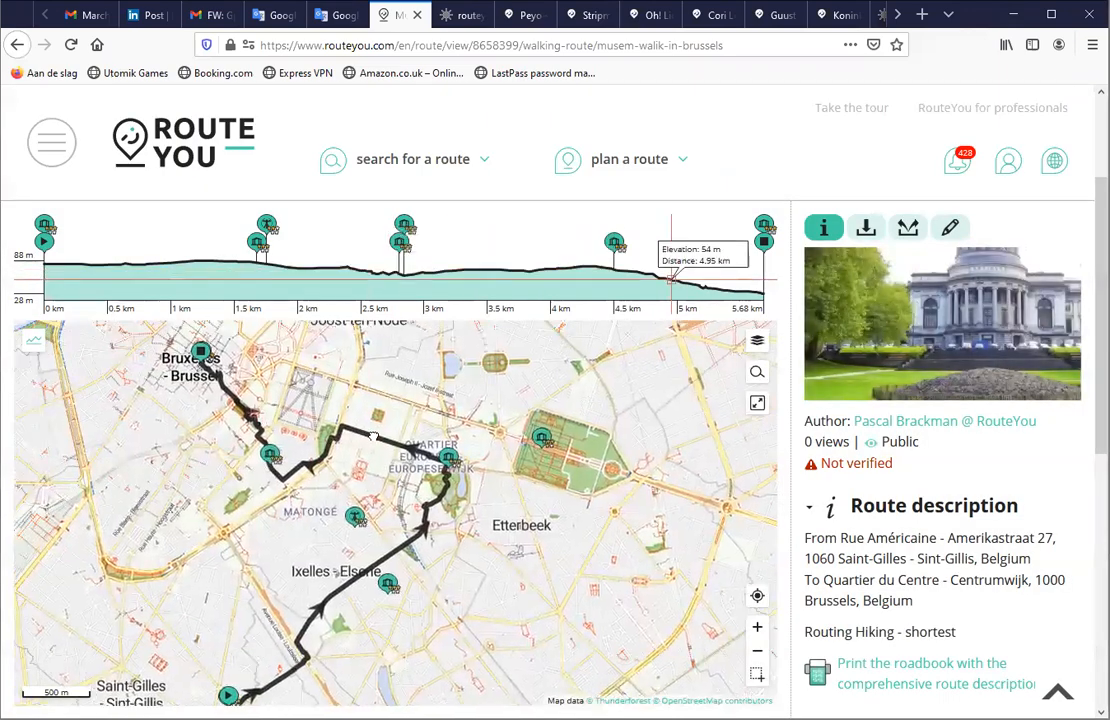
pyautogui.moveTo(649, 499); pyautogui.dragTo(764, 517)
# Step: Show the saved route's download and print options and the instructions for opening it in the RouteYou app
pyautogui.scroll(-3, 880, 520)
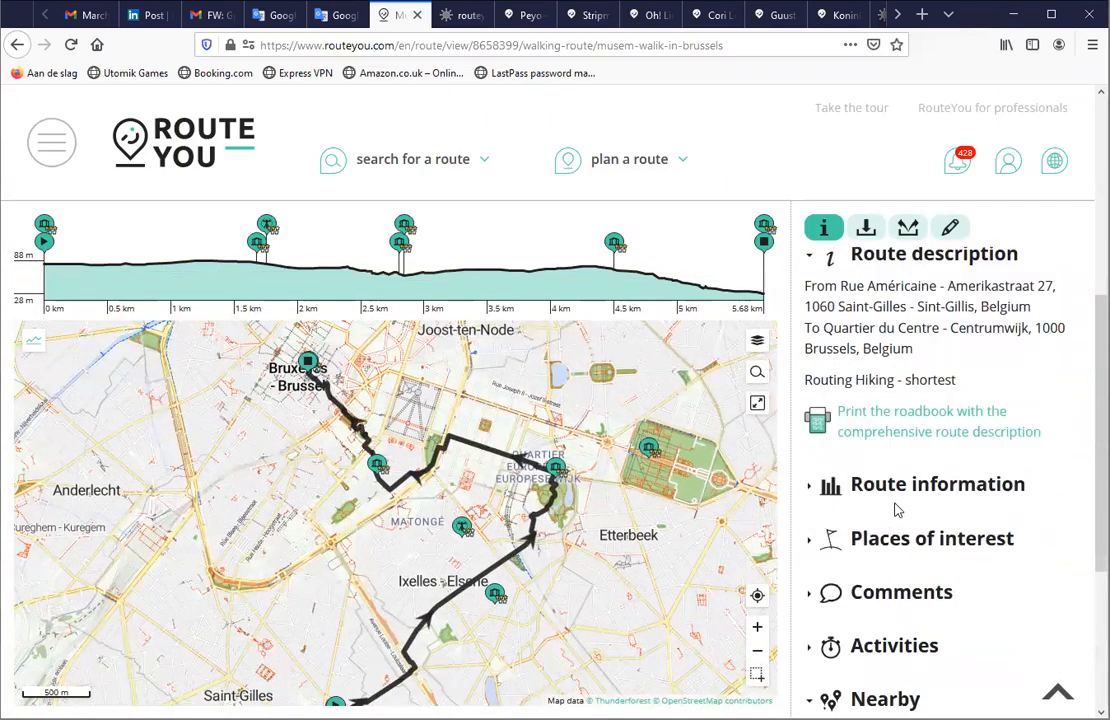
pyautogui.scroll(2, 897, 510)
pyautogui.click(866, 228)
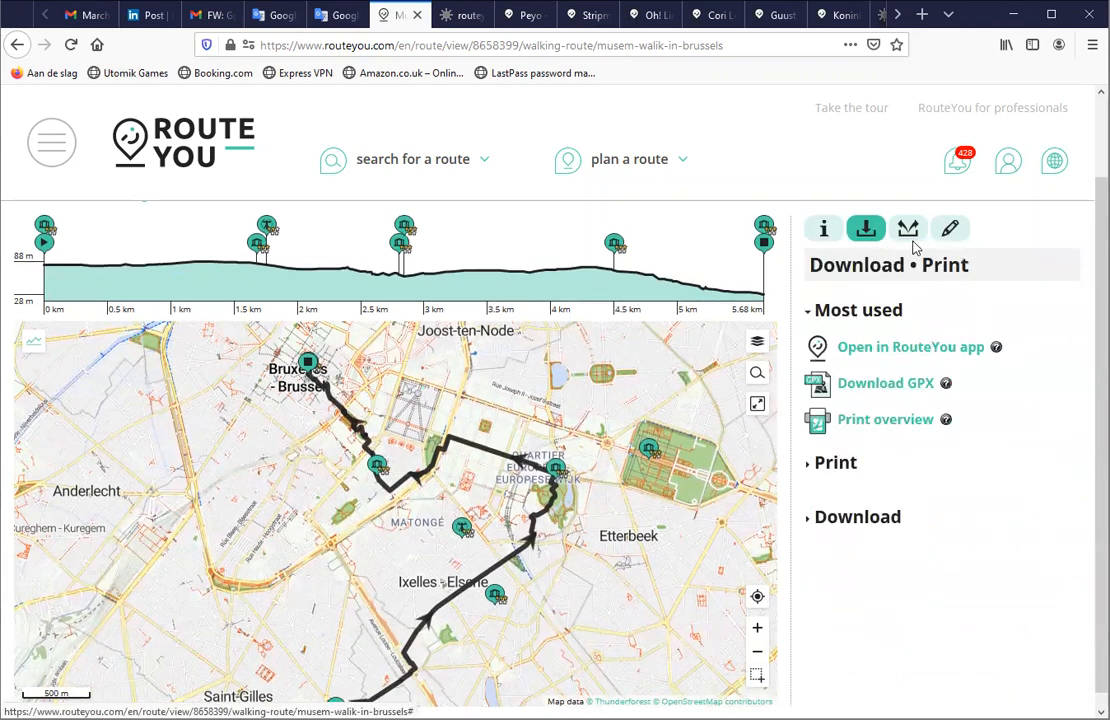
pyautogui.click(935, 350)
pyautogui.scroll(-3, 880, 450)
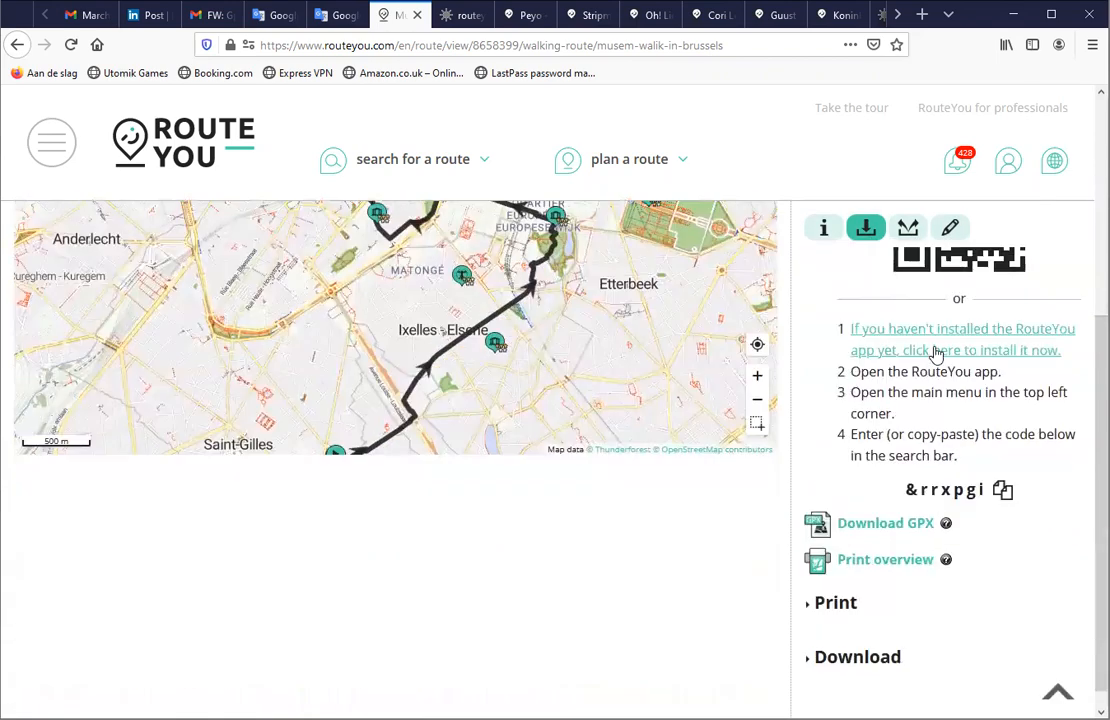
# Step: Generate the route's printable guide in the Default style and open the resulting file
pyautogui.click(836, 604)
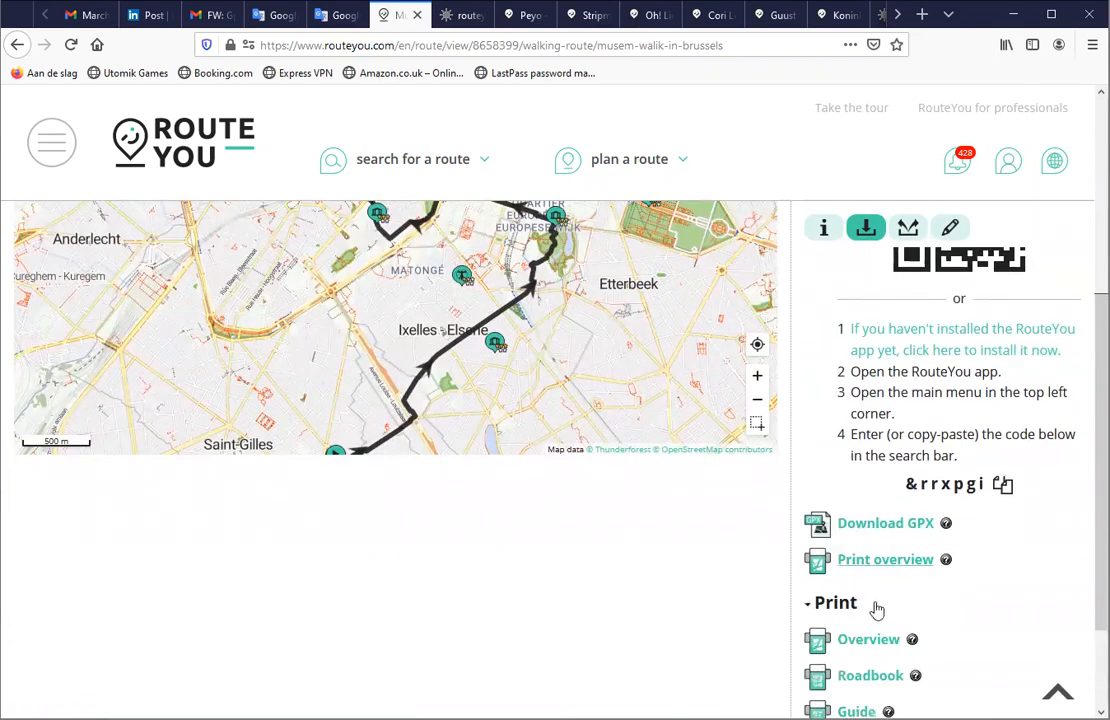
pyautogui.scroll(-2, 858, 630)
pyautogui.click(856, 583)
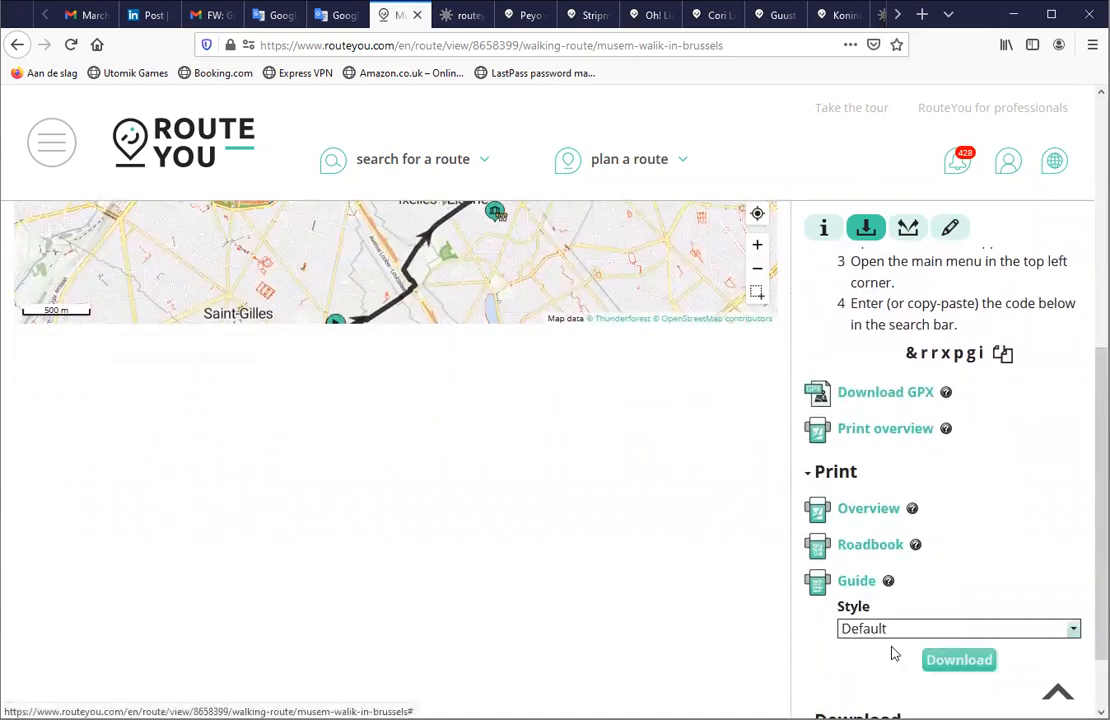
pyautogui.scroll(4, 878, 297)
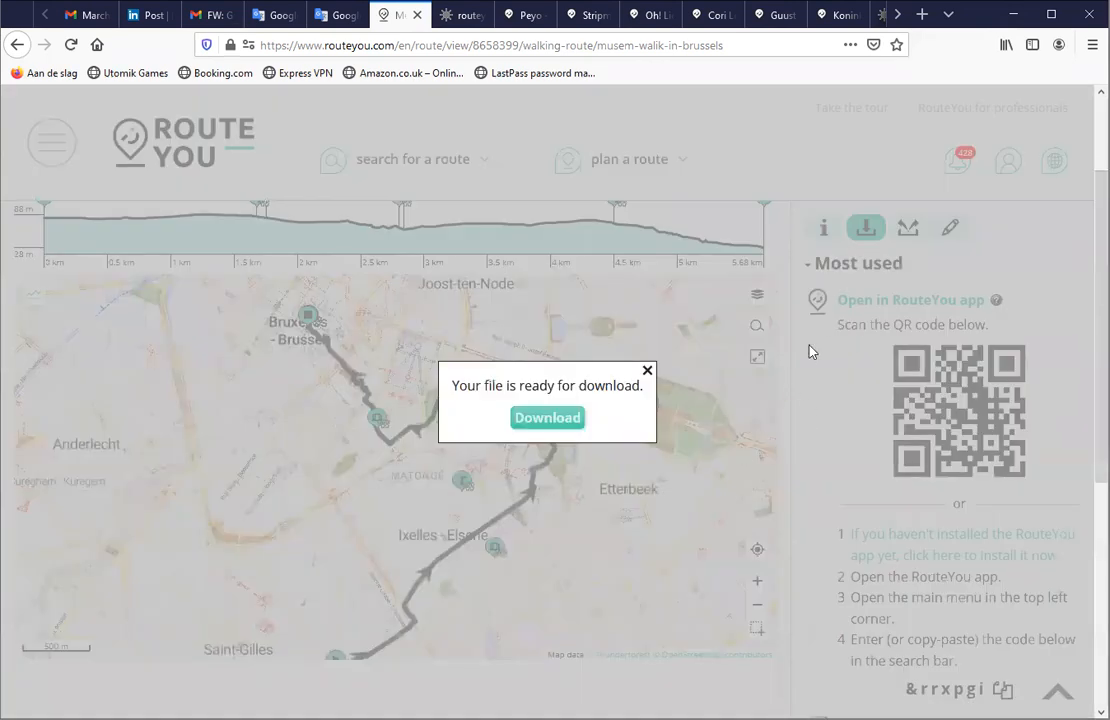
pyautogui.click(548, 418)
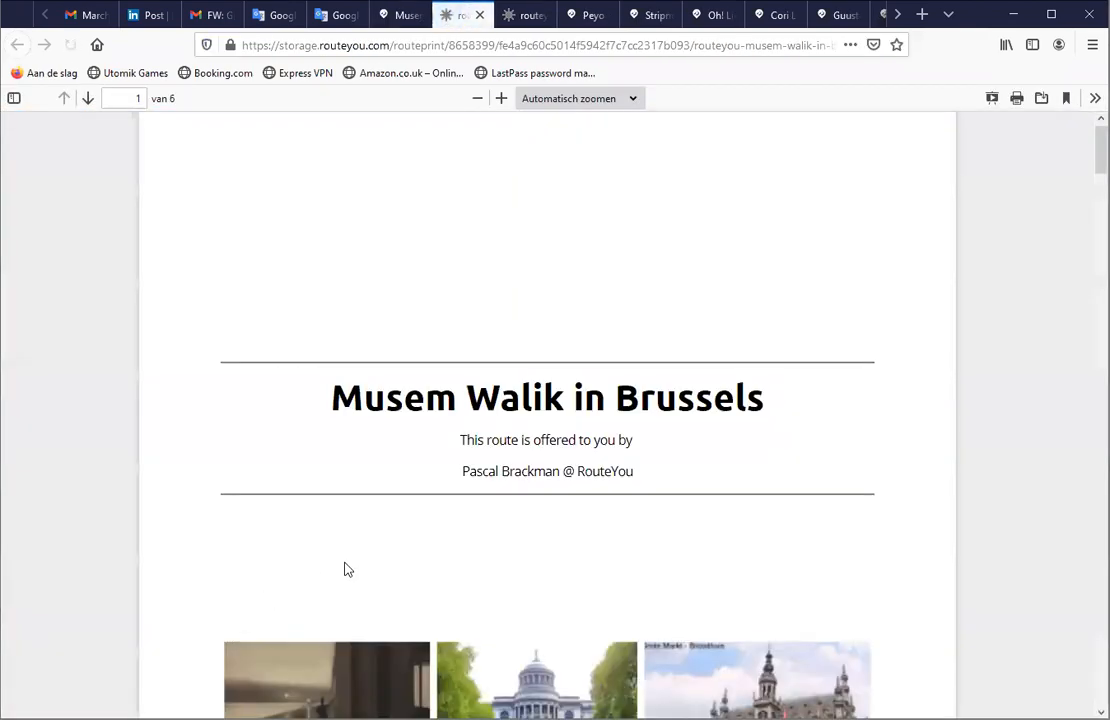
# Step: Check the title and photos on the guide's cover page, then return to the museum route's page
pyautogui.scroll(-1, 347, 569)
pyautogui.scroll(-2, 367, 565)
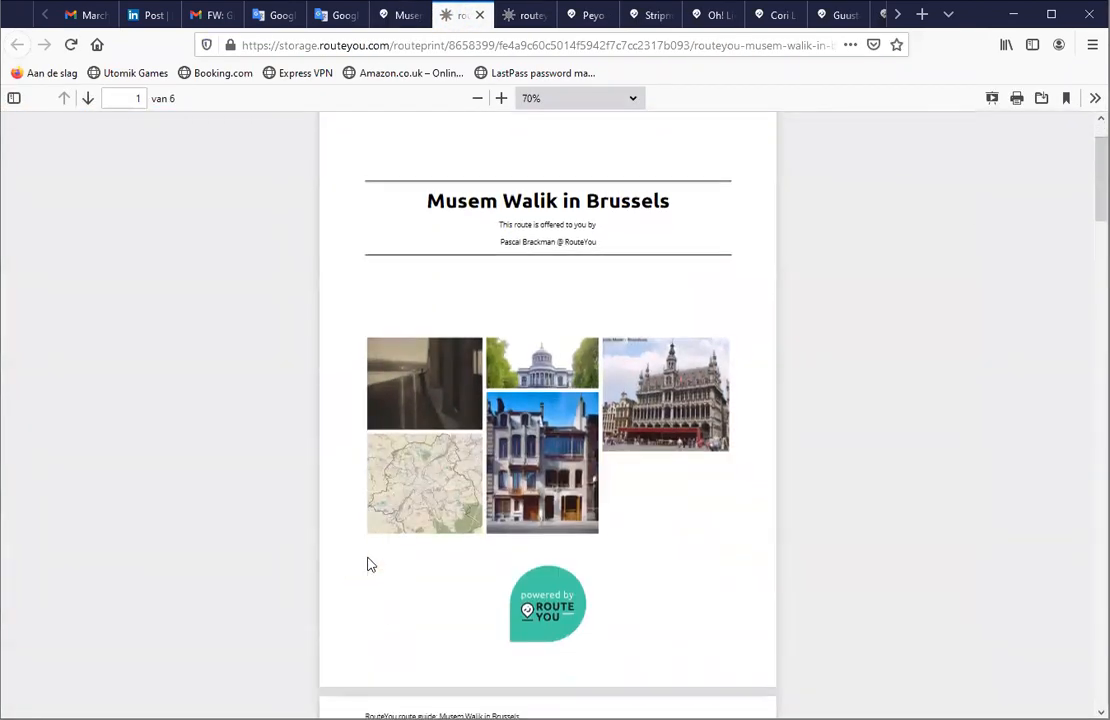
pyautogui.moveTo(500, 195); pyautogui.dragTo(566, 203)
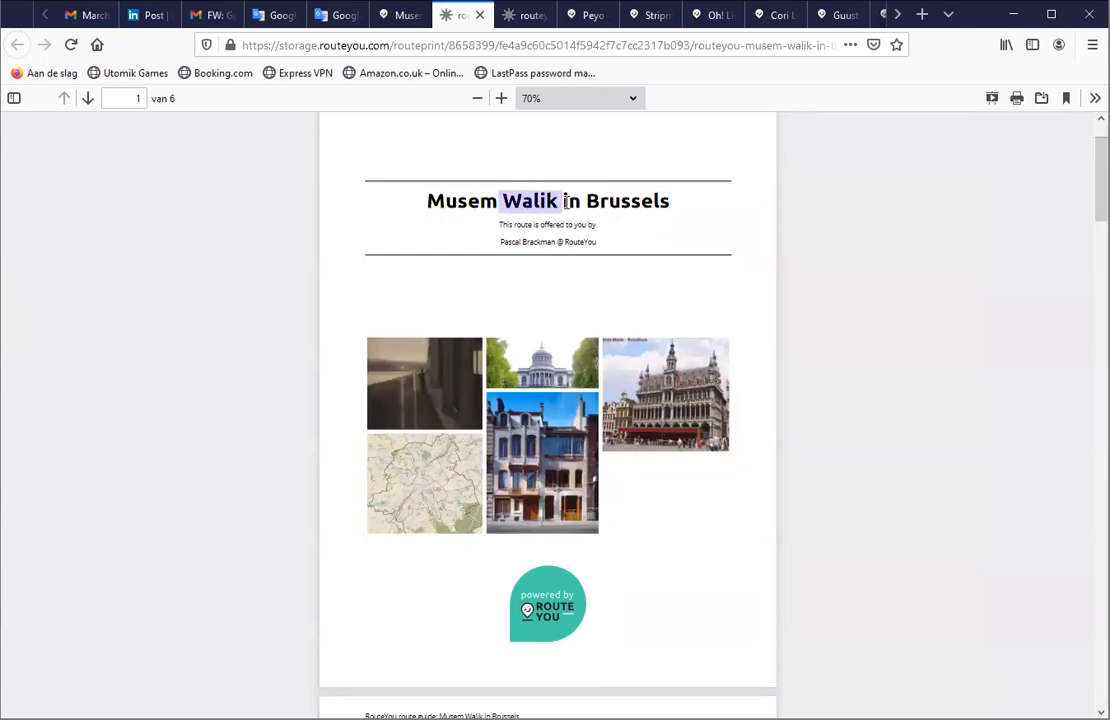
pyautogui.scroll(2, 755, 255)
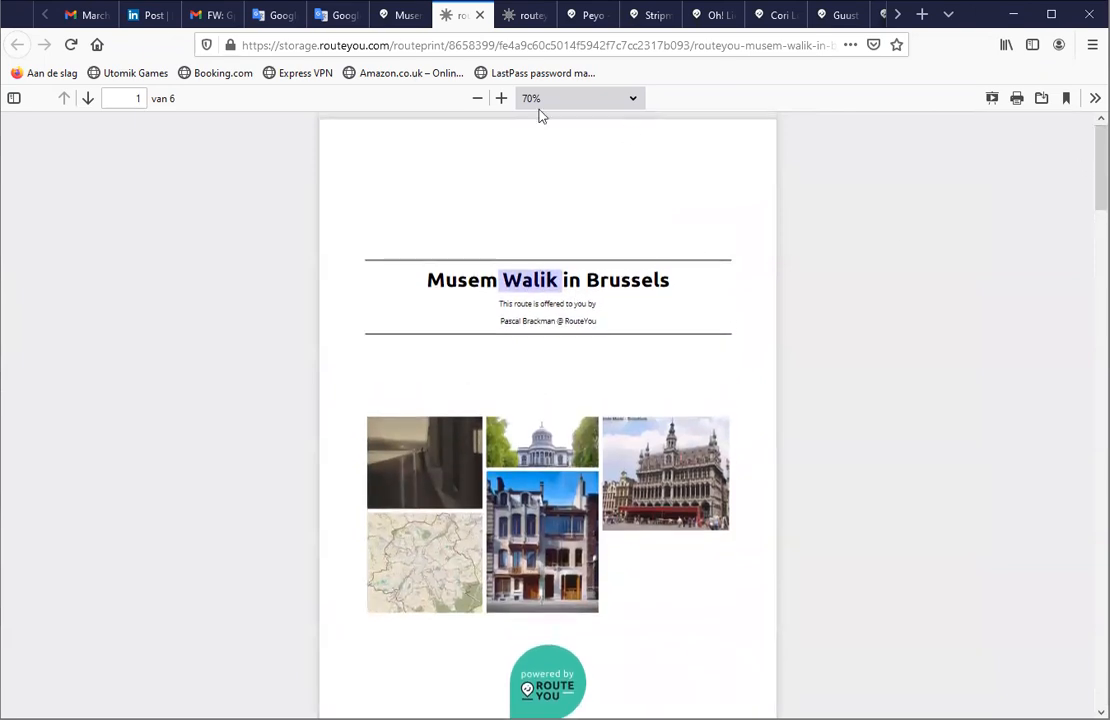
pyautogui.click(392, 16)
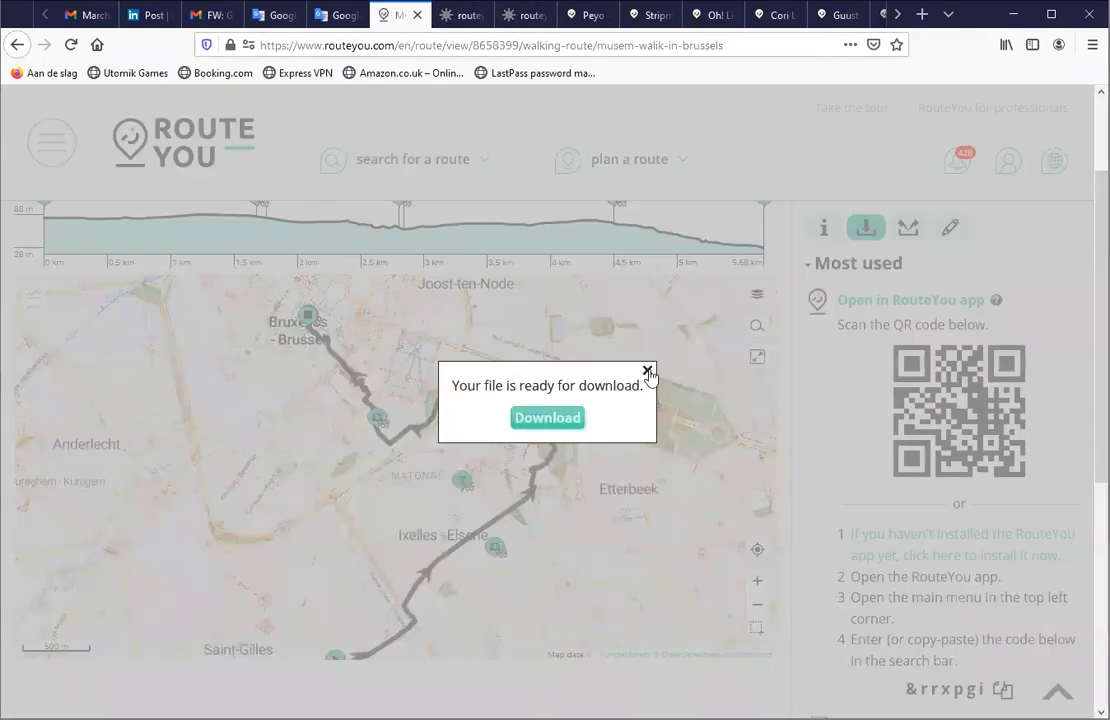
# Step: Correct the route's name to "Museum Walk in Brussels" in its basic data and save the modification
pyautogui.click(647, 372)
pyautogui.scroll(2, 850, 413)
pyautogui.click(828, 268)
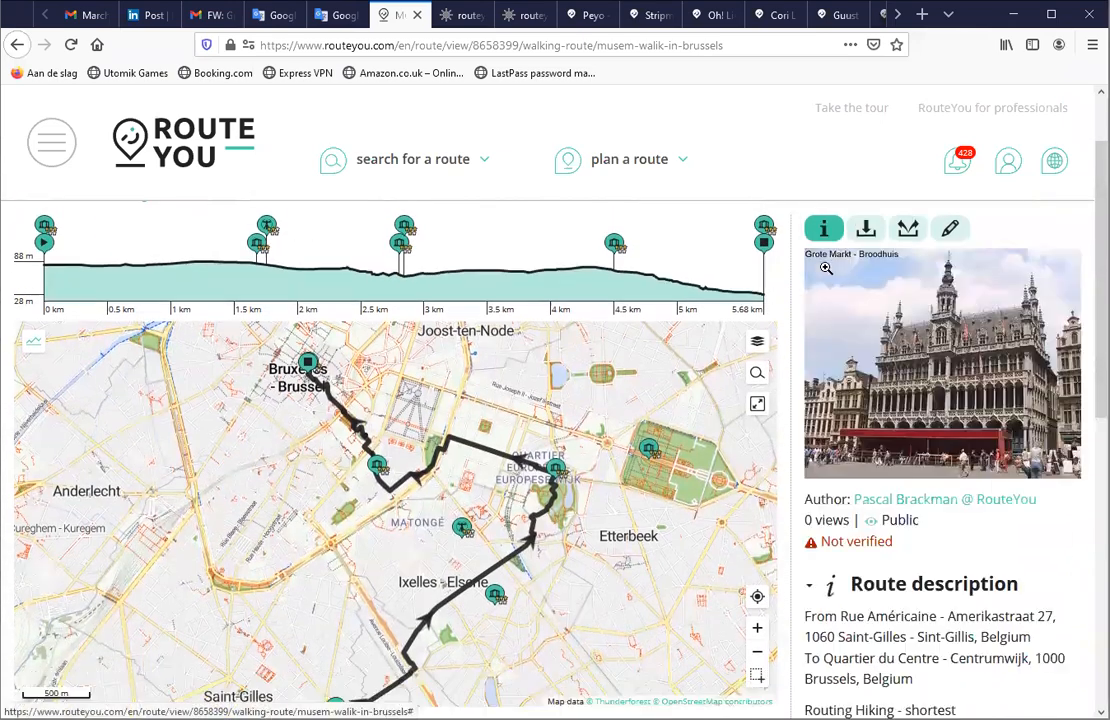
pyautogui.click(947, 231)
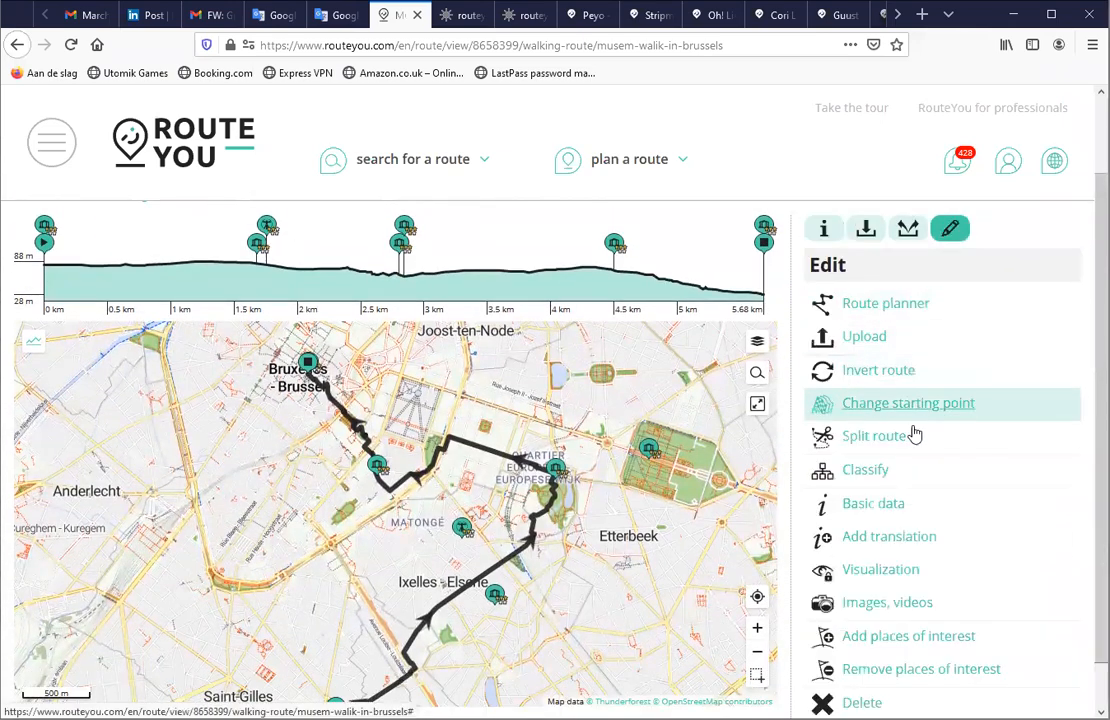
pyautogui.click(873, 504)
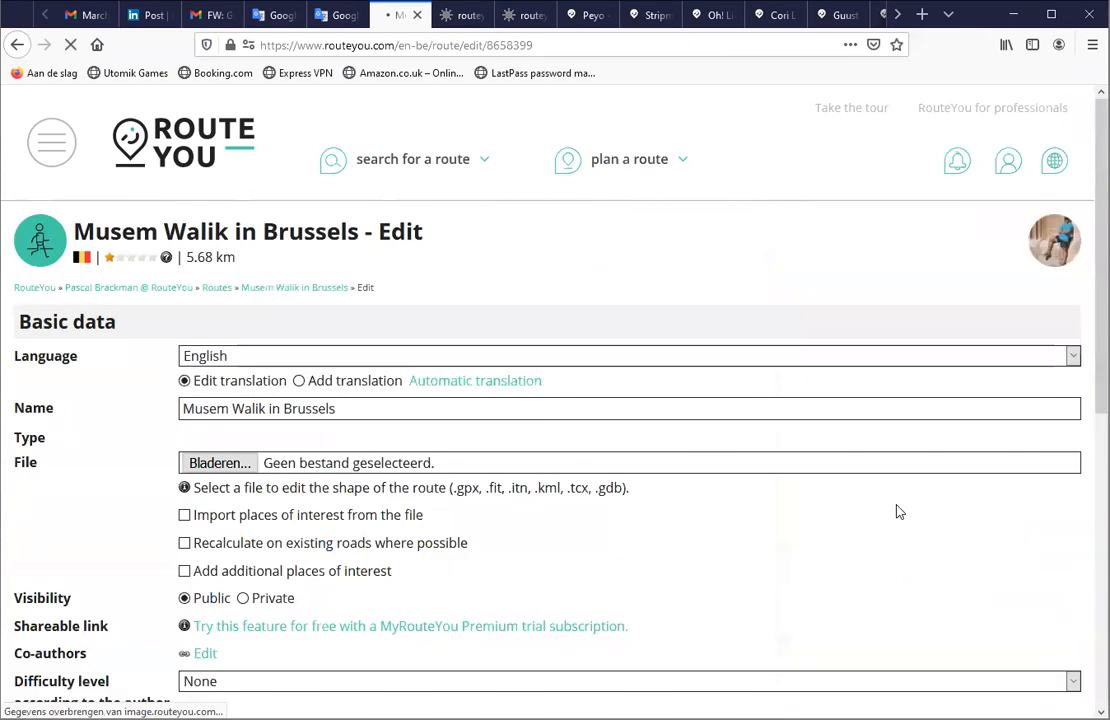
pyautogui.click(217, 411)
pyautogui.write('u')
pyautogui.press('Right')
pyautogui.press('Right')
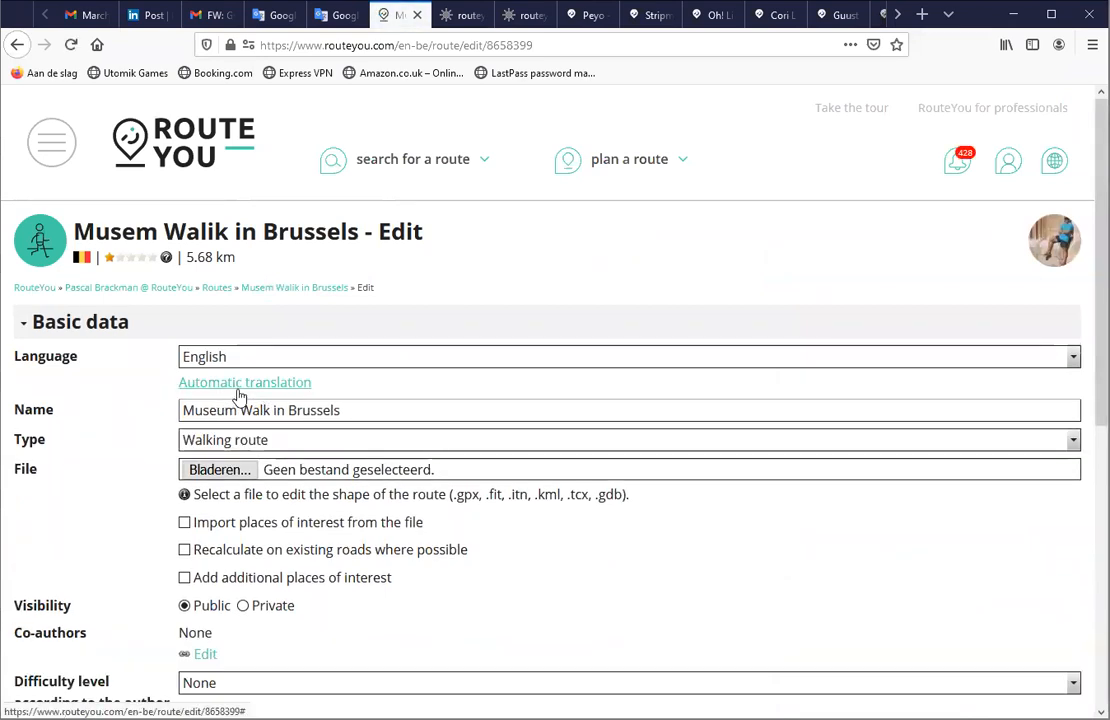
pyautogui.scroll(-5, 119, 584)
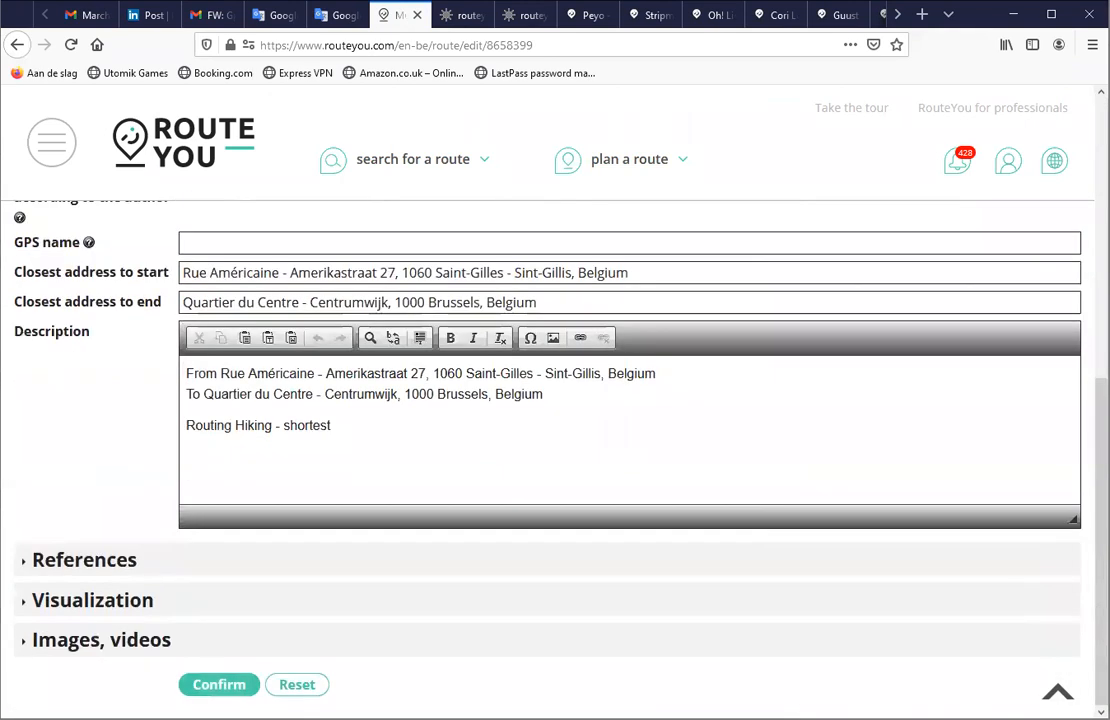
pyautogui.click(219, 684)
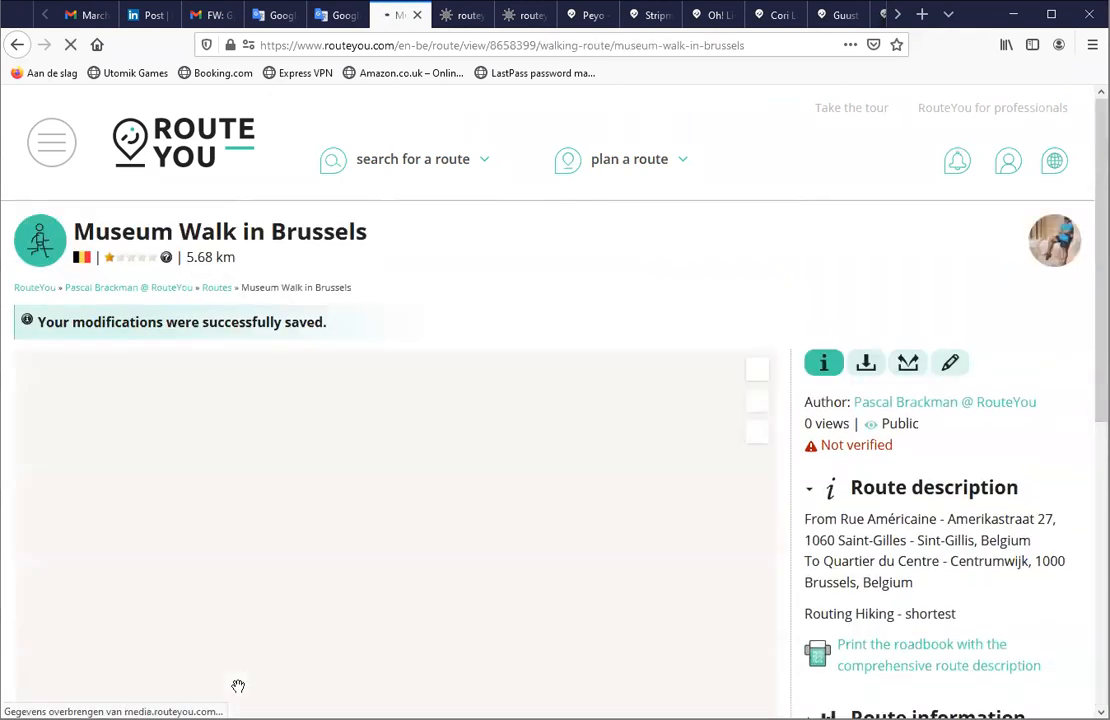
# Step: Generate the renamed route's printable guide again with the OpenStreetMap map and Default style, and open the resulting file
pyautogui.scroll(-1, 925, 378)
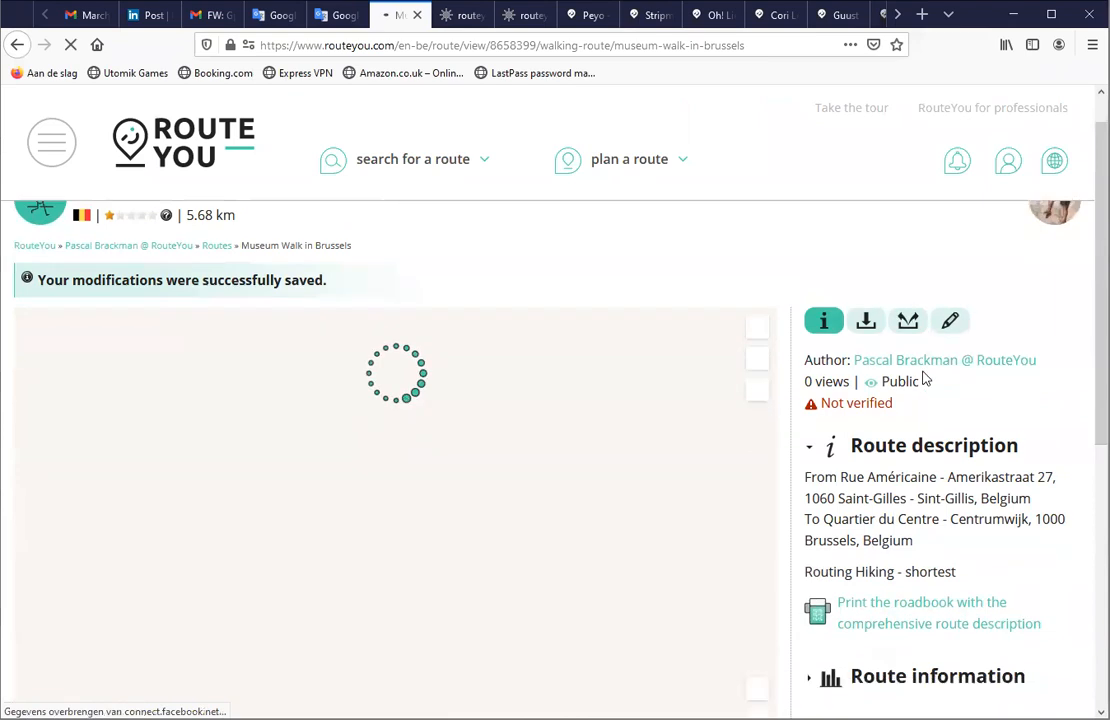
pyautogui.scroll(-1, 925, 378)
pyautogui.click(866, 280)
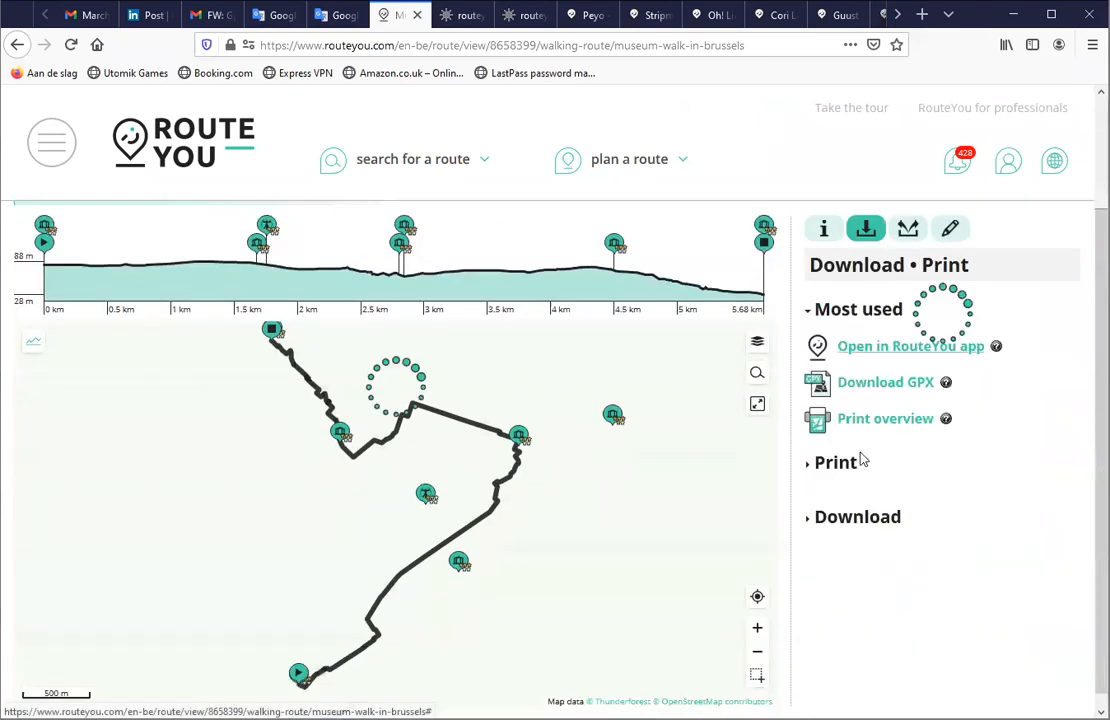
pyautogui.click(846, 466)
pyautogui.scroll(-3, 855, 463)
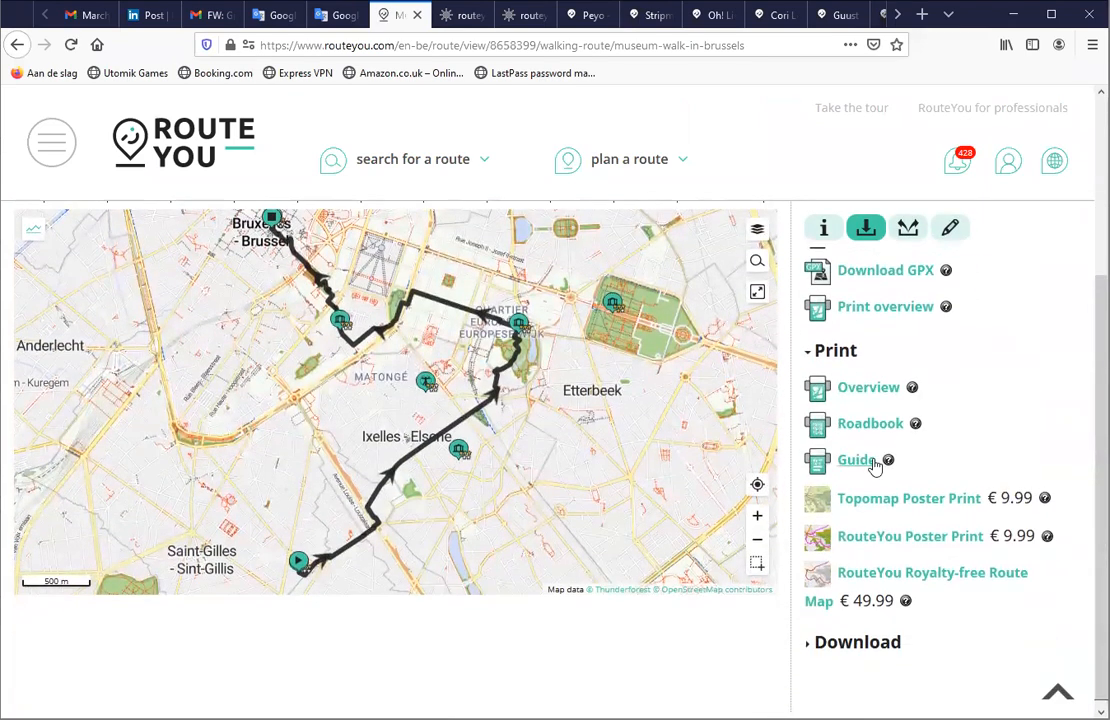
pyautogui.click(857, 461)
pyautogui.scroll(-3, 963, 490)
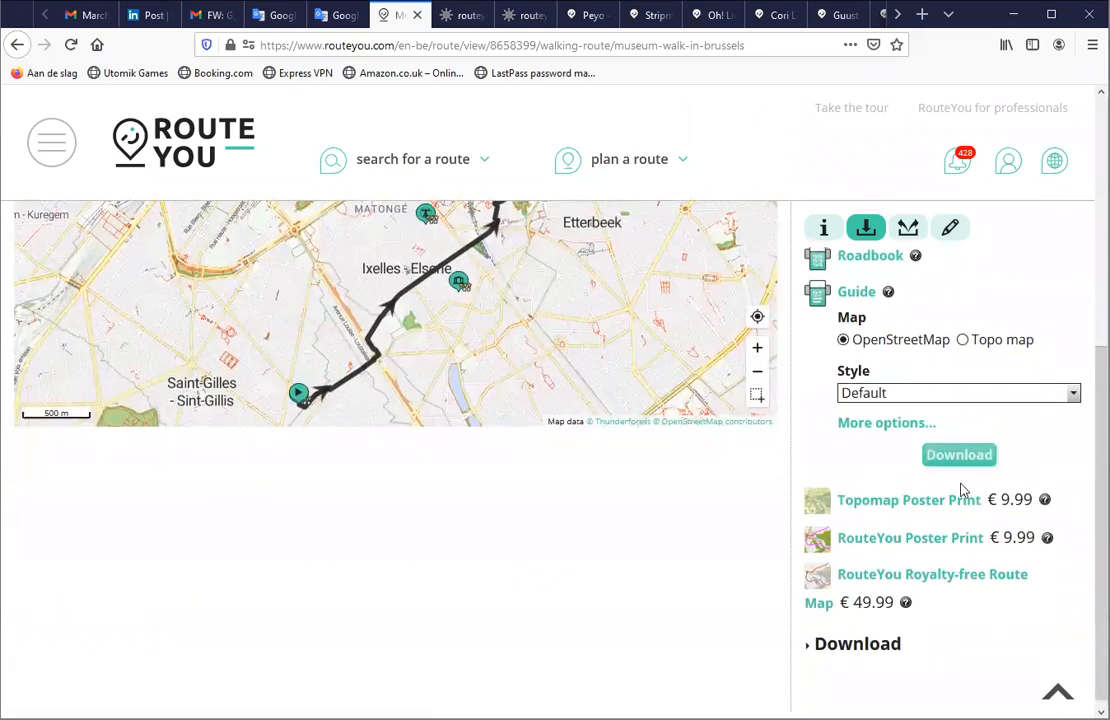
pyautogui.click(957, 456)
pyautogui.scroll(5, 830, 320)
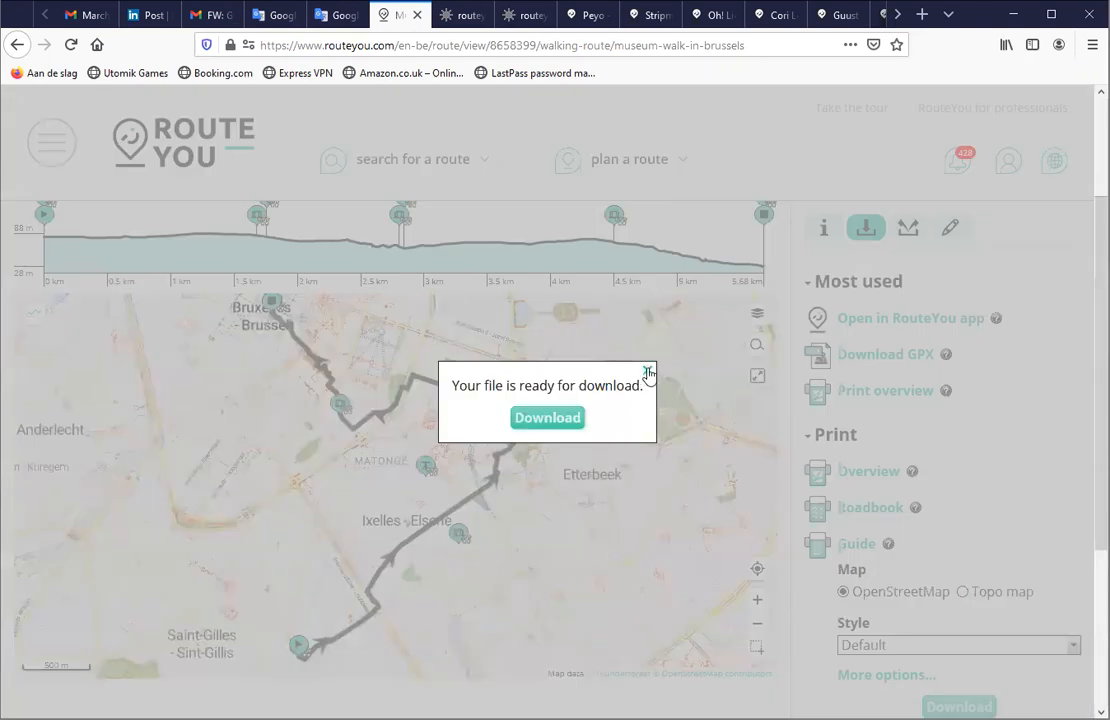
pyautogui.click(547, 418)
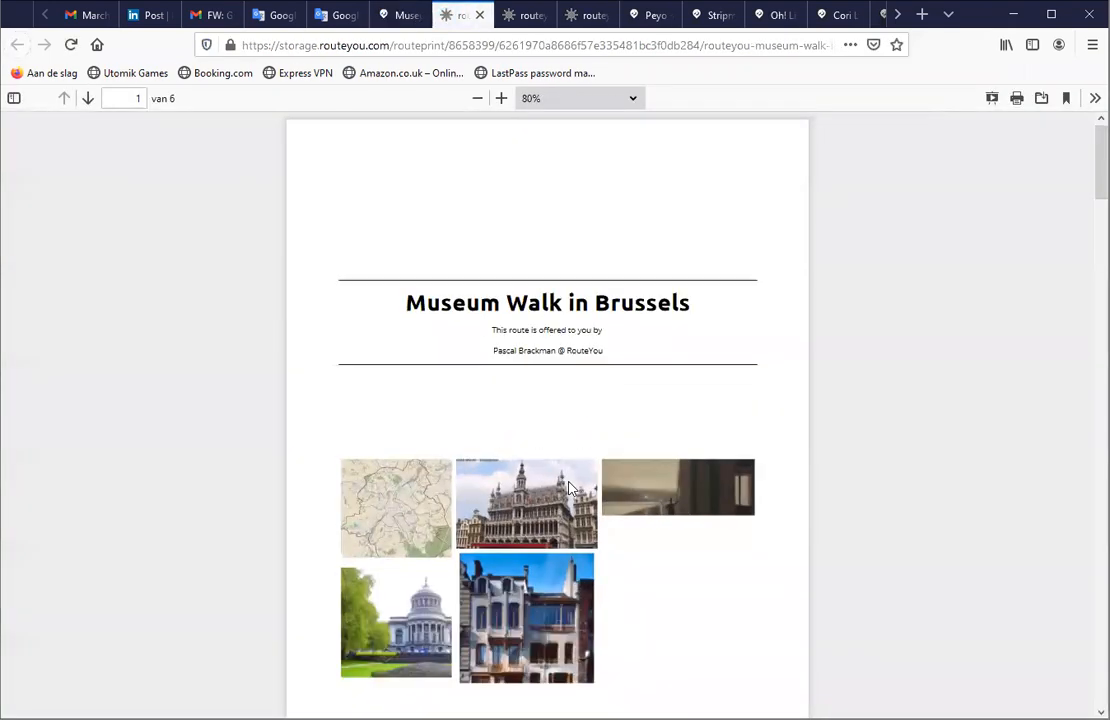
# Step: Look through the new guide from the cover and route map to the places of interest on page 5
pyautogui.scroll(-3, 558, 381)
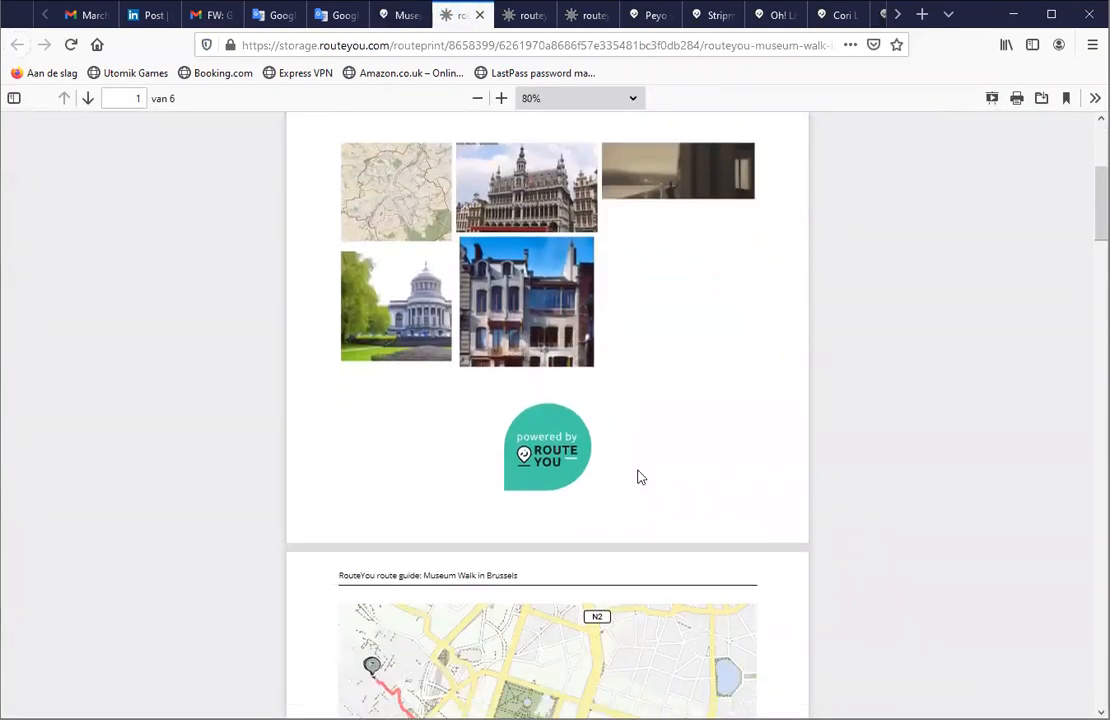
pyautogui.scroll(-5, 641, 477)
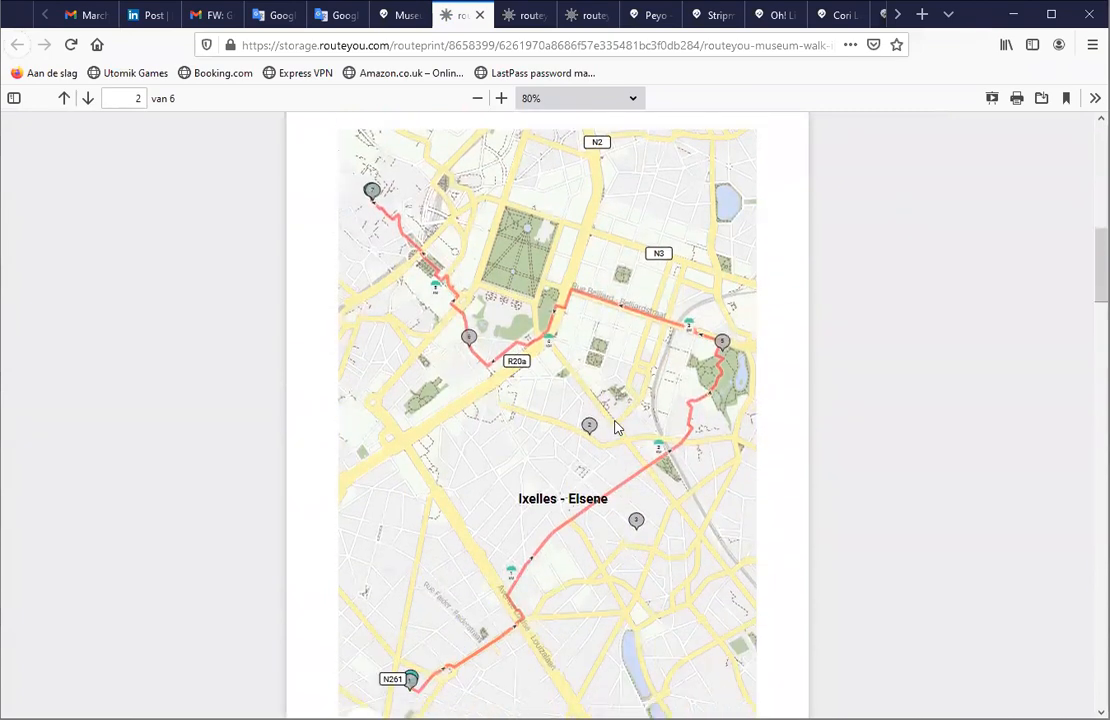
pyautogui.scroll(-12, 453, 332)
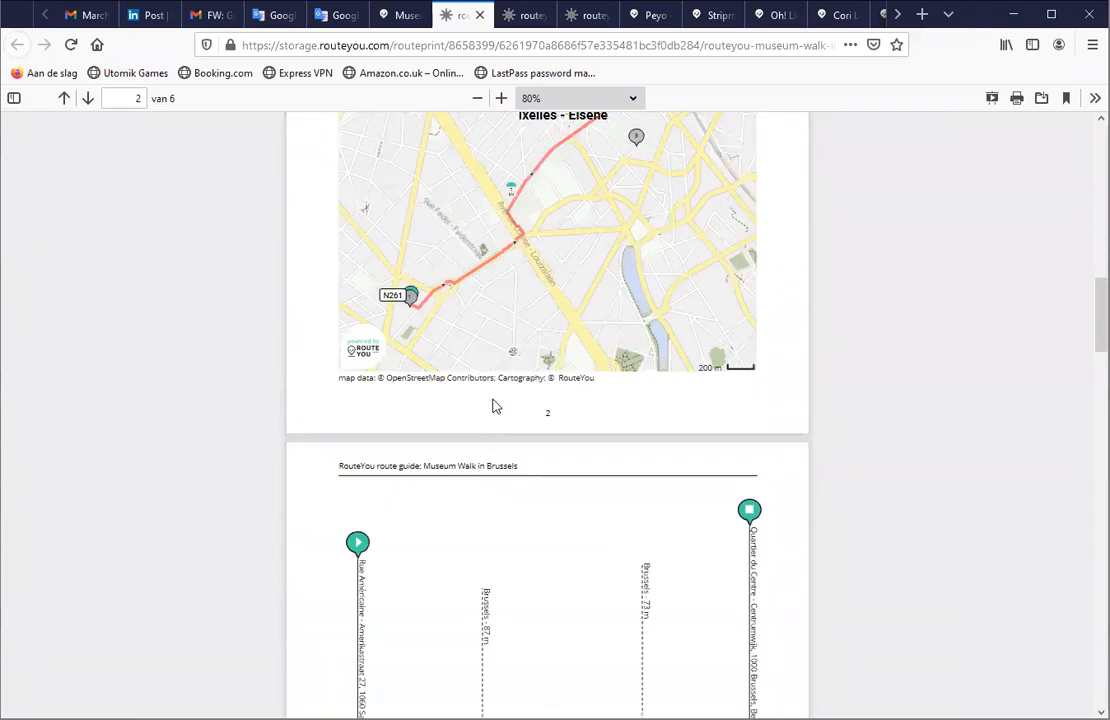
pyautogui.scroll(-5, 492, 404)
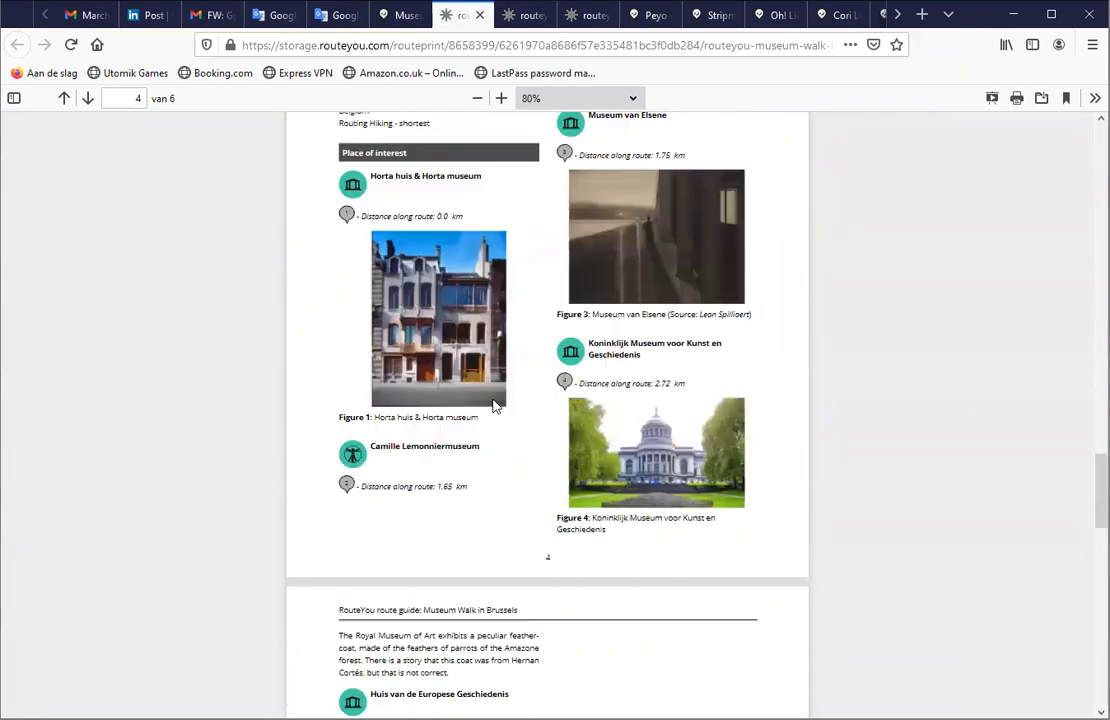
pyautogui.scroll(-3, 650, 346)
pyautogui.scroll(-5, 553, 349)
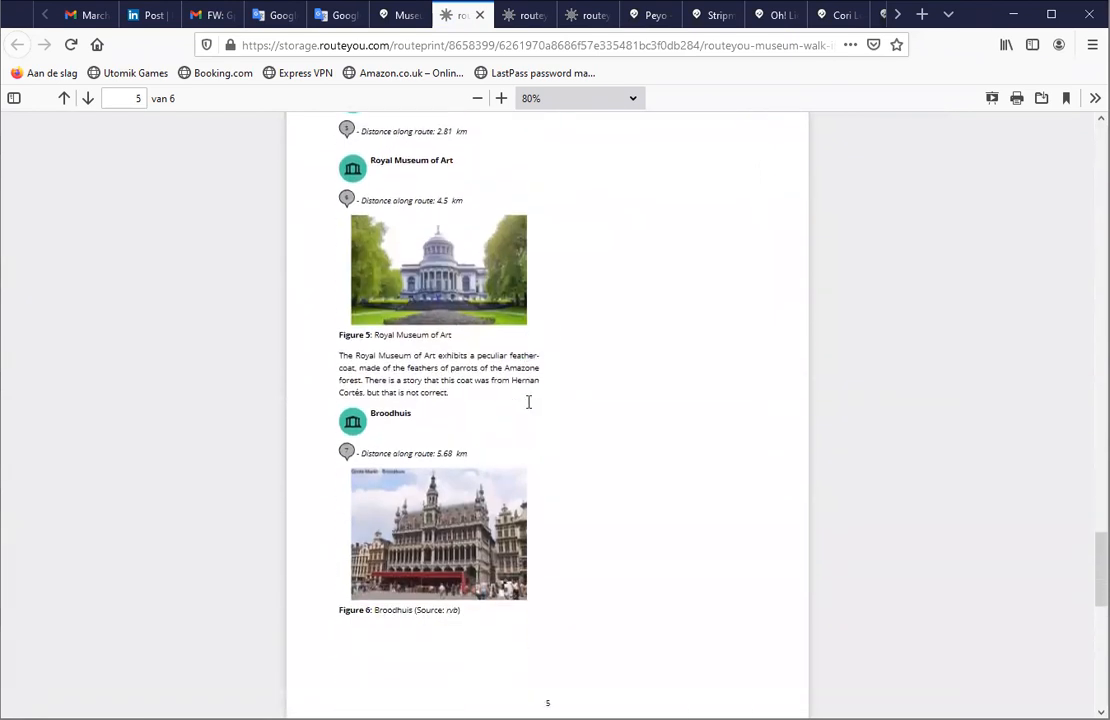
# Step: Enlarge the guide to 100% and examine the museums' distances along the route in the places of interest section
pyautogui.scroll(1, 473, 424)
pyautogui.scroll(4, 395, 358)
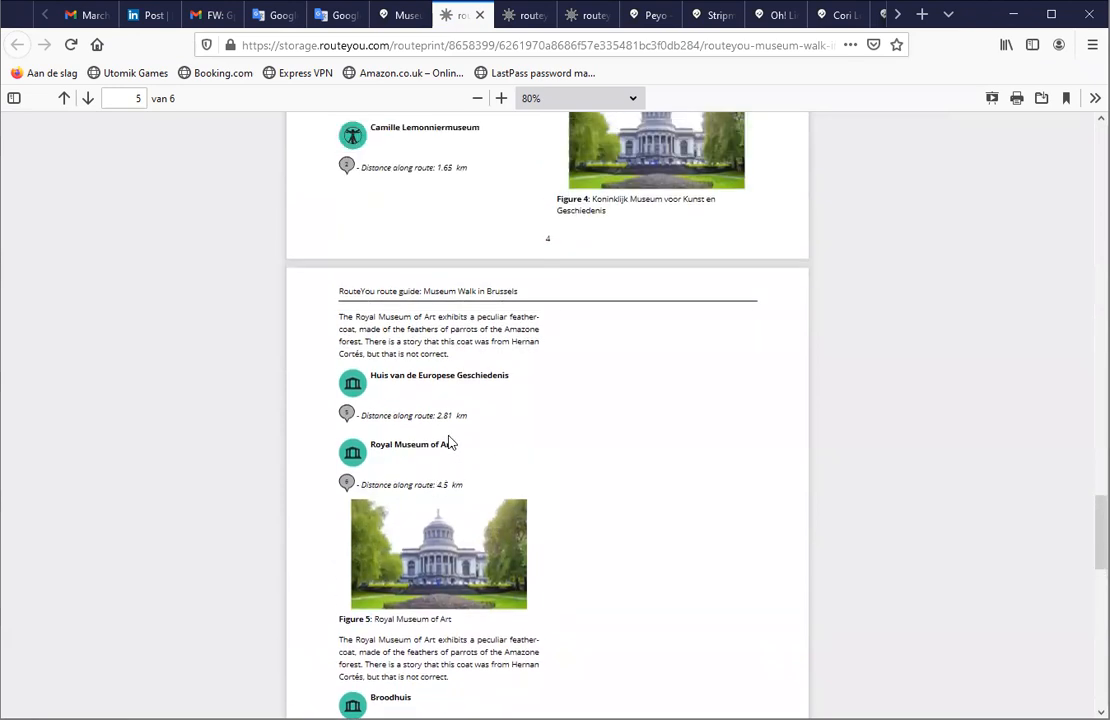
pyautogui.scroll(4, 450, 442)
pyautogui.keyDown('ctrl'); pyautogui.scroll(2, 375, 300); pyautogui.keyUp('ctrl')
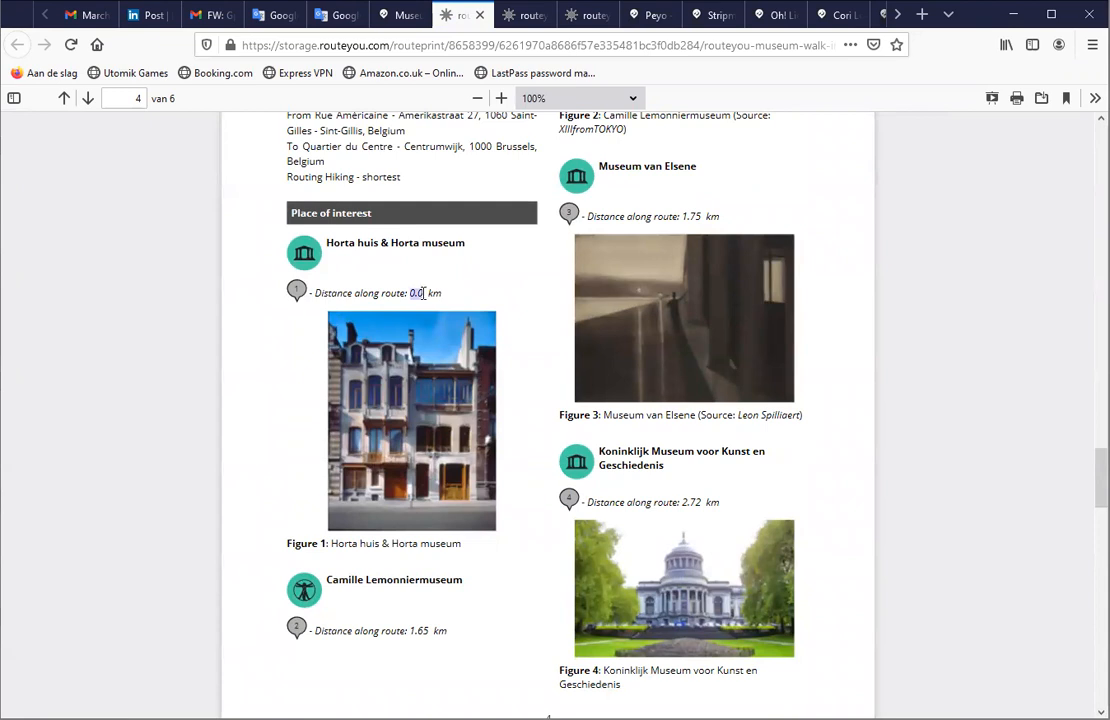
pyautogui.scroll(-1, 691, 488)
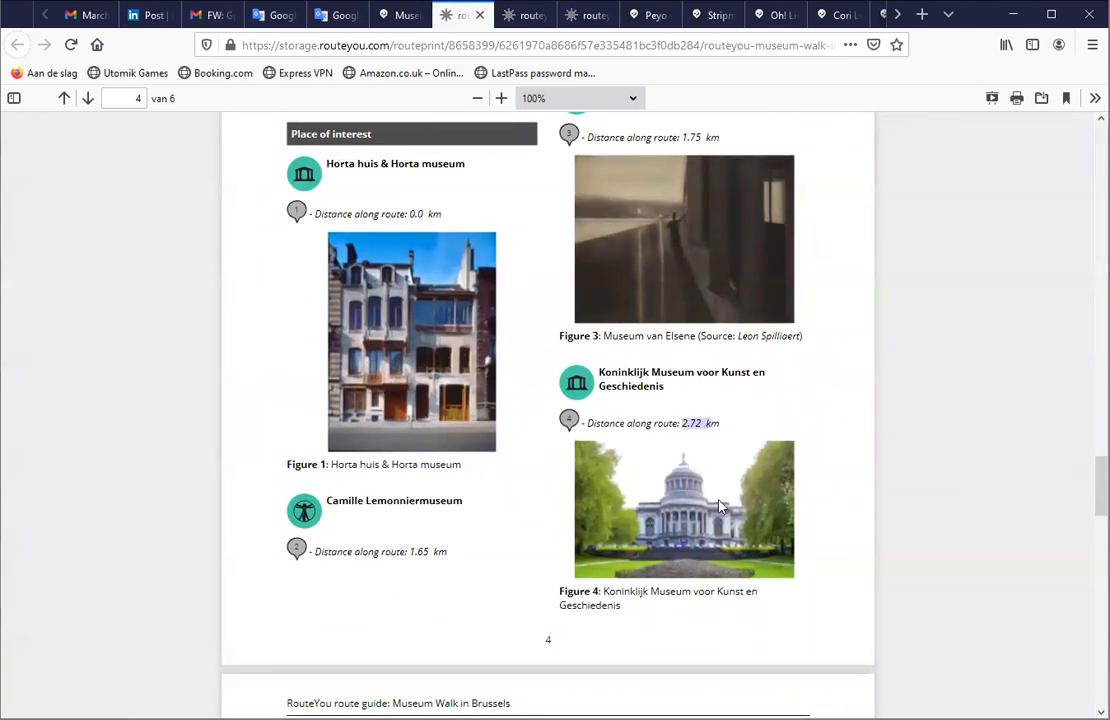
pyautogui.scroll(-3, 563, 440)
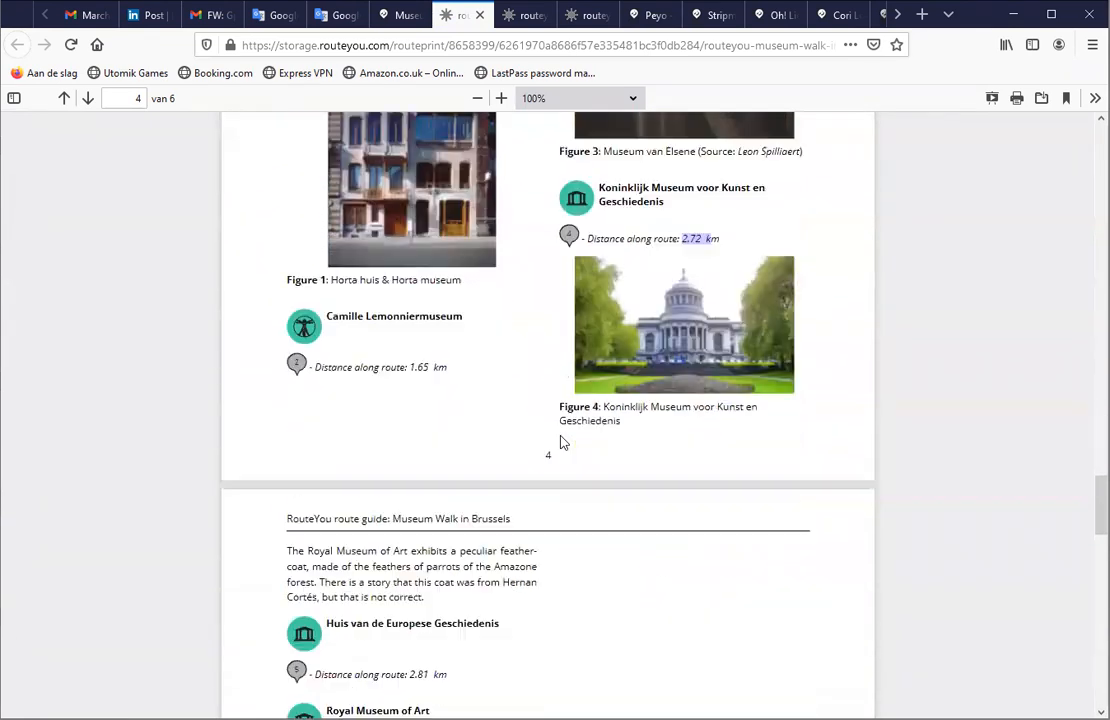
# Step: Review the guide's elevation profile and route map again, ending at the photos on the cover page
pyautogui.scroll(7, 563, 443)
pyautogui.scroll(18, 563, 440)
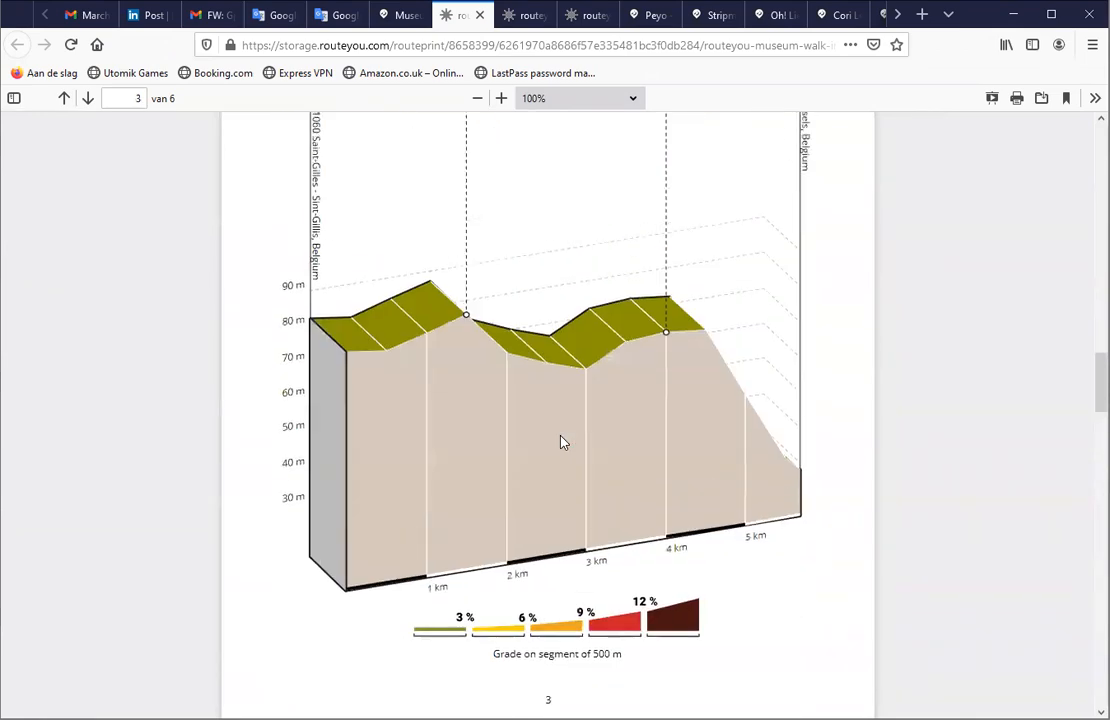
pyautogui.scroll(10, 563, 443)
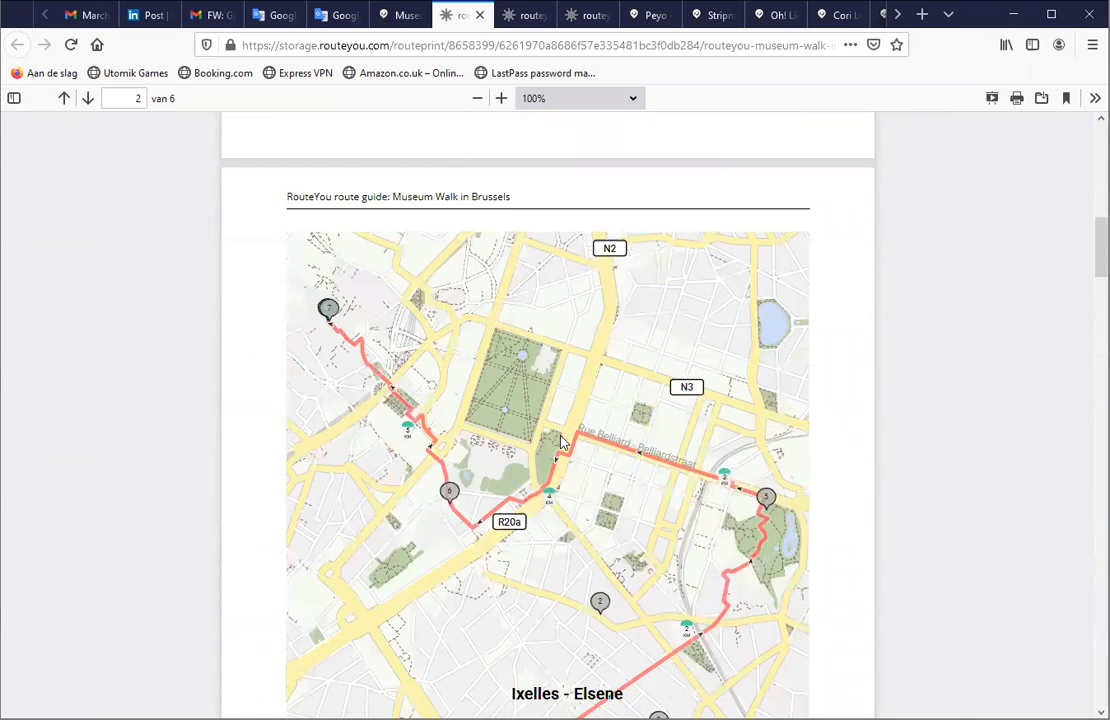
pyautogui.scroll(6, 563, 442)
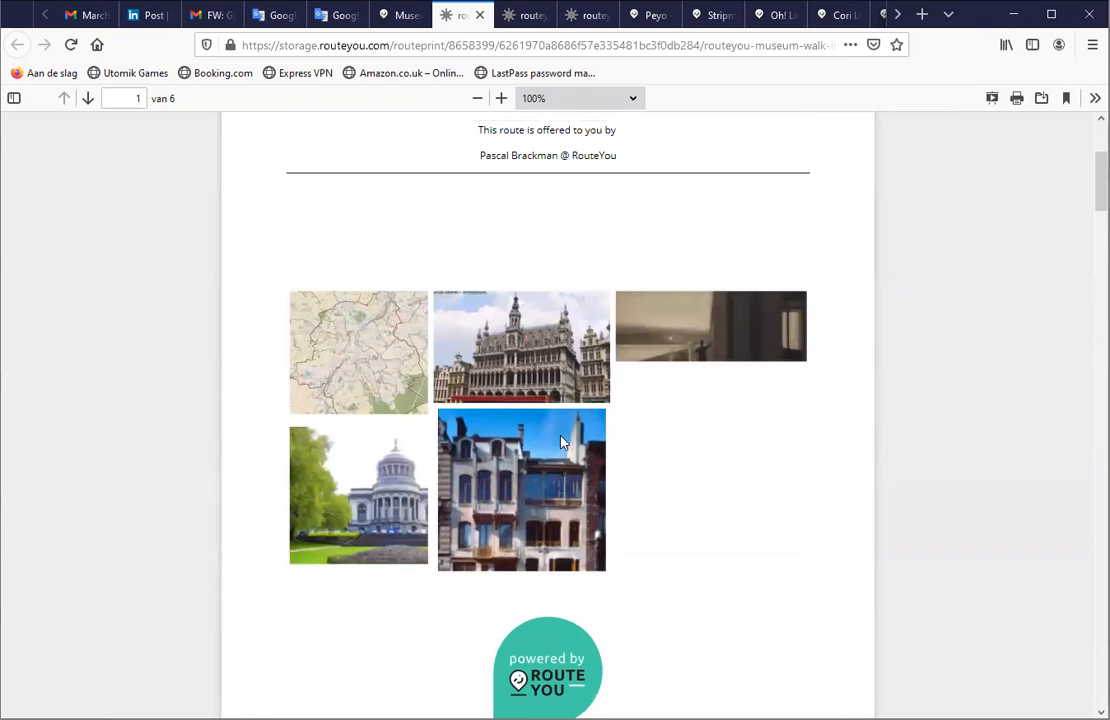